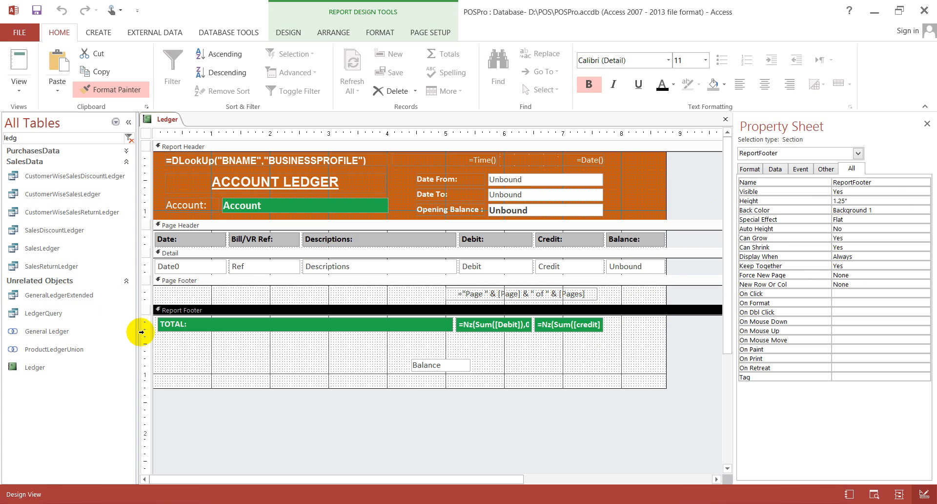
Fill the TOTAL label and the debit and credit sum boxes in the report footer with the header's orange colour.
left_click(143, 329)
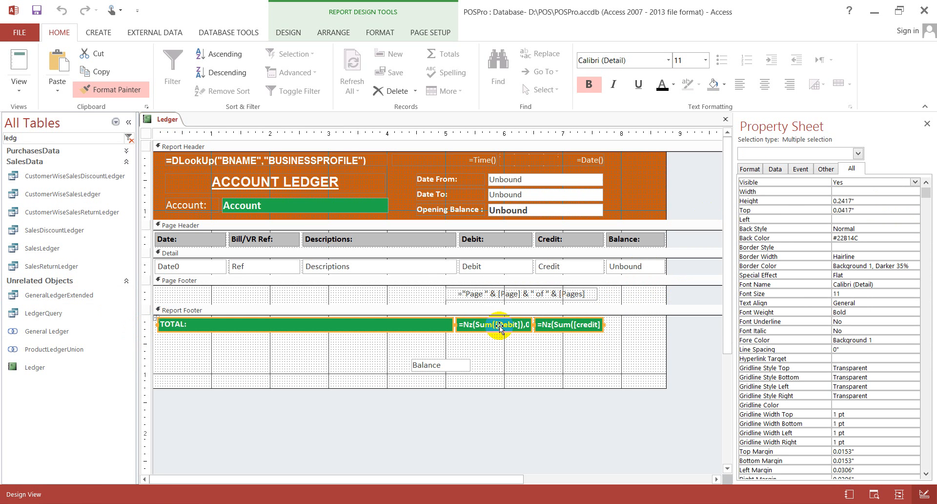
left_click(724, 84)
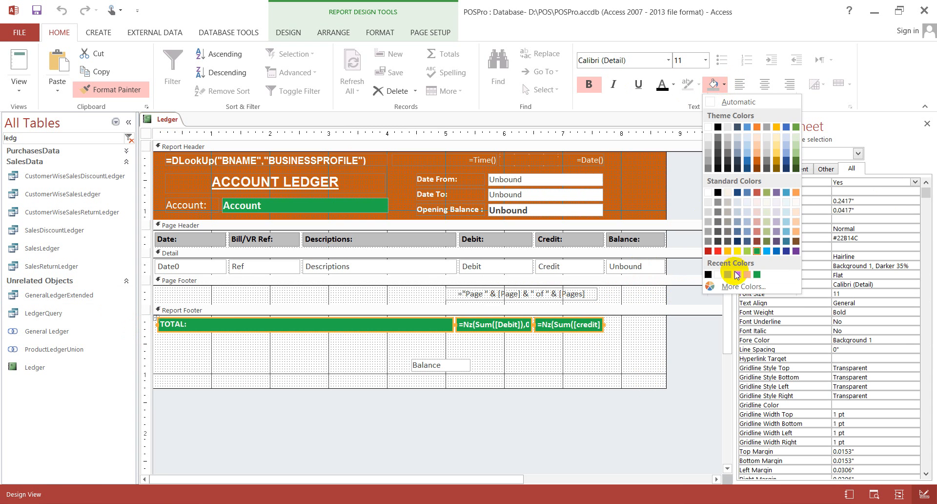
left_click(737, 274)
left_click(629, 352)
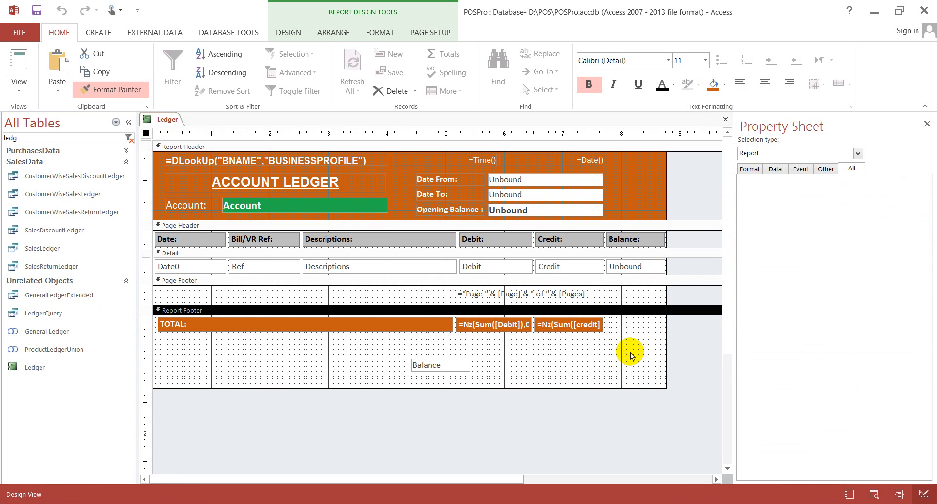
Set the background colour of the Account text box in the report header to grey #A5A5A5.
left_click(345, 206)
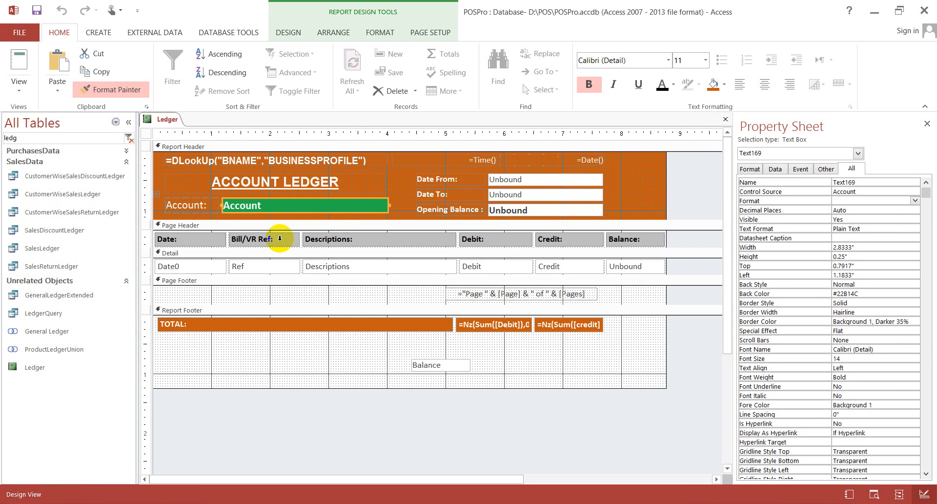
left_click(724, 85)
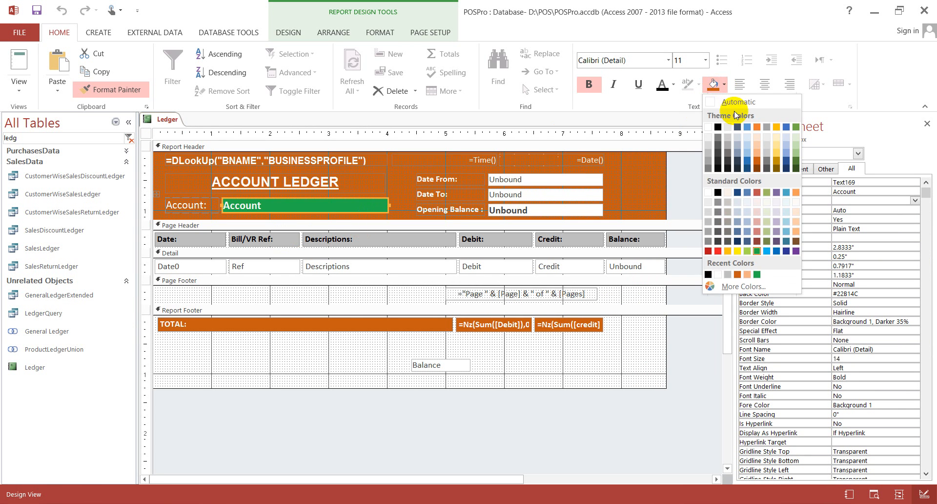
left_click(727, 274)
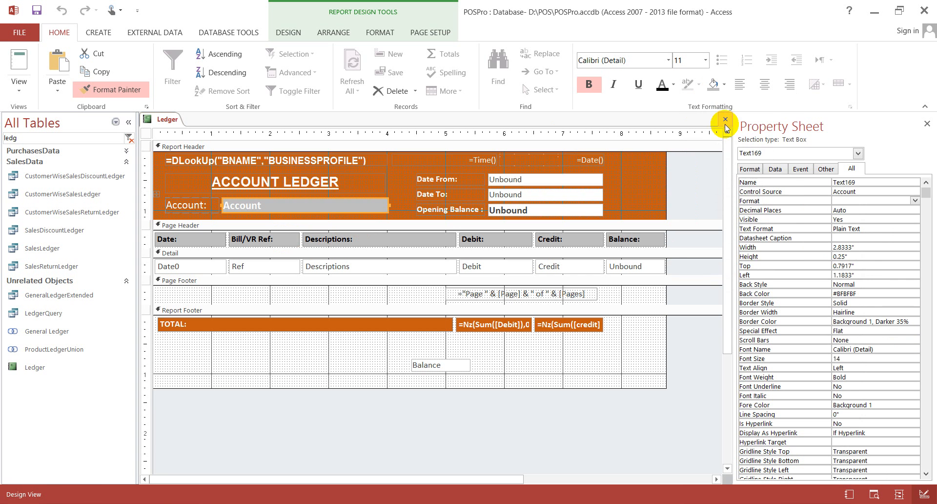
left_click(724, 85)
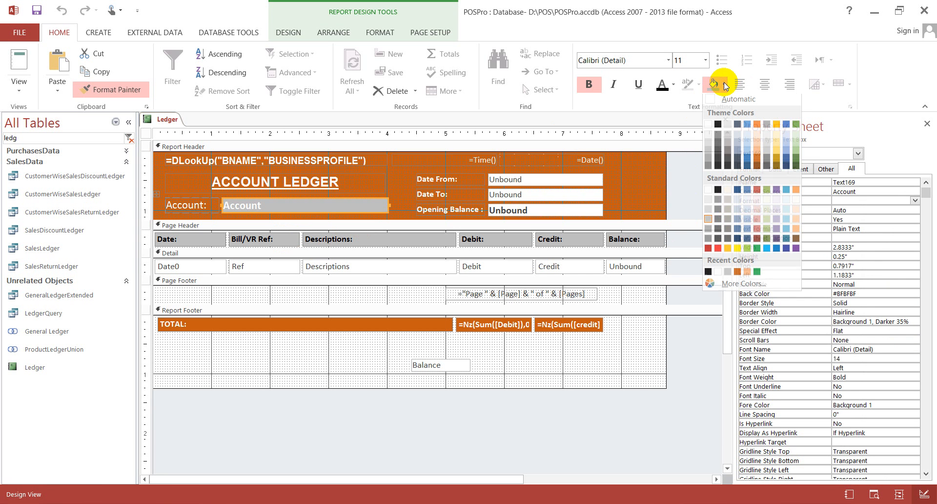
left_click(709, 233)
left_click(686, 346)
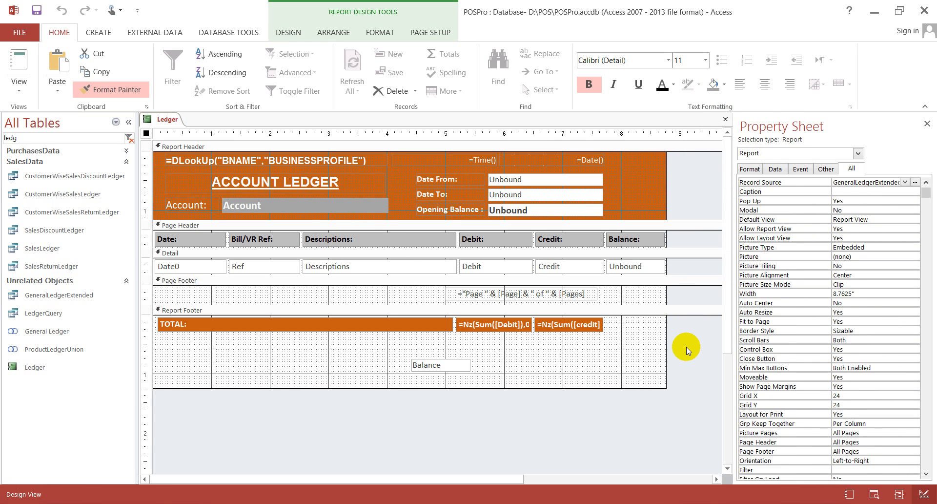
Set the font colour of the Account text box in the report header to black (Text 1).
left_click(303, 208)
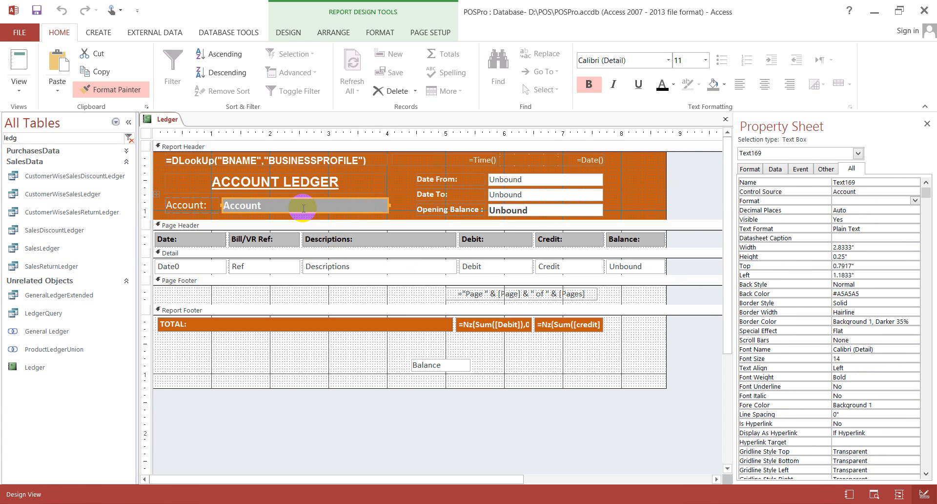
left_click(661, 87)
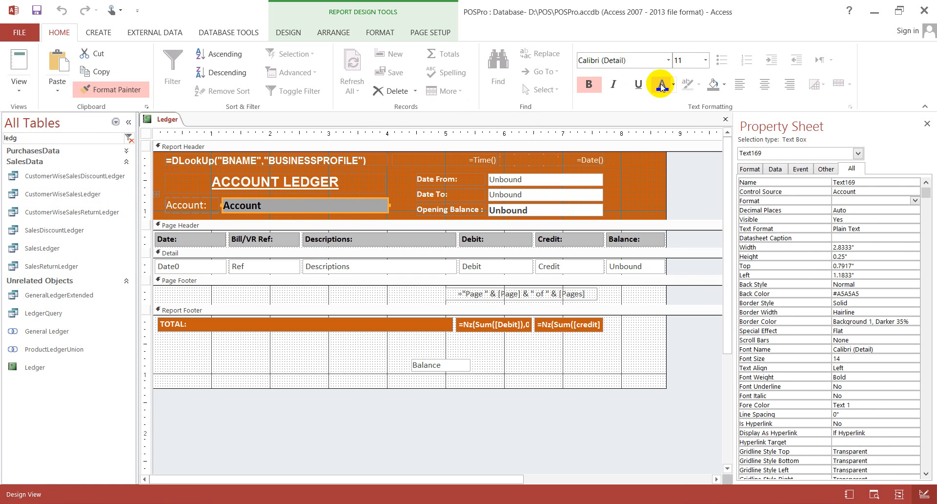
left_click(687, 369)
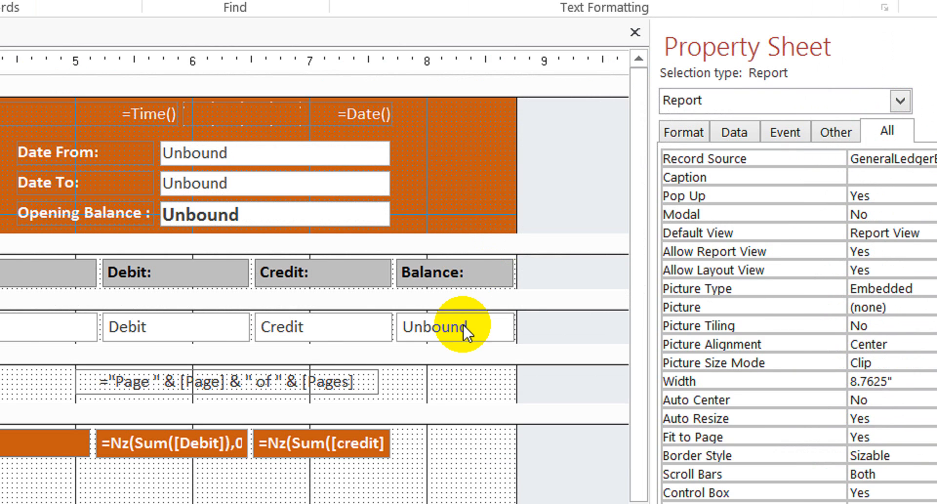
Rename the unbound text box under the Balance heading in the Detail section as RB.
left_click(464, 324)
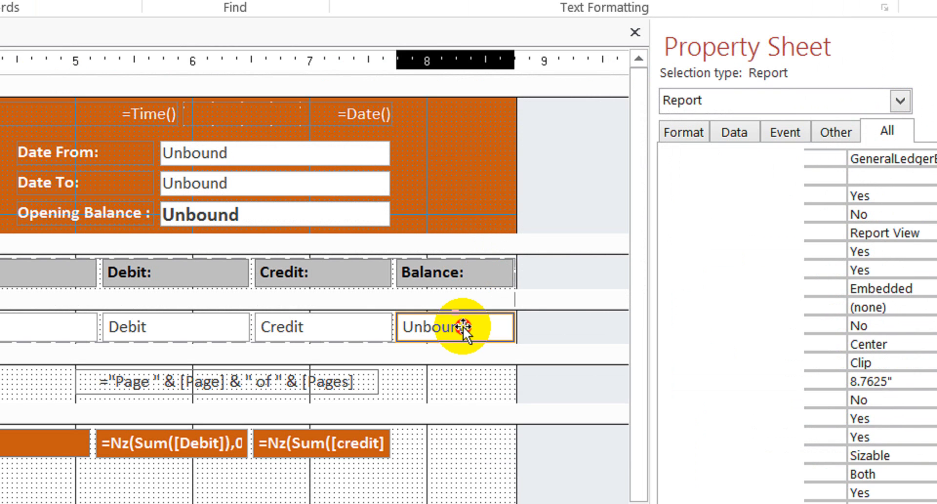
left_click_drag(805, 152, 680, 136)
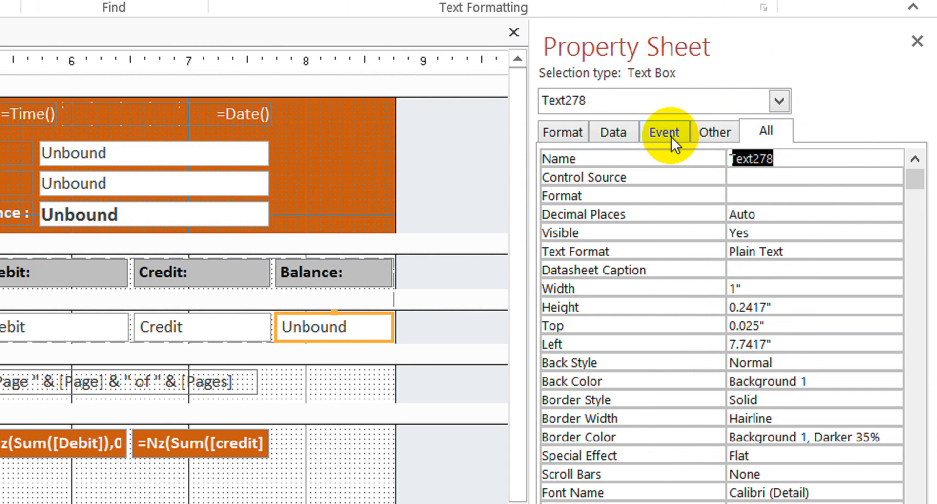
type("r")
key("BackSpace")
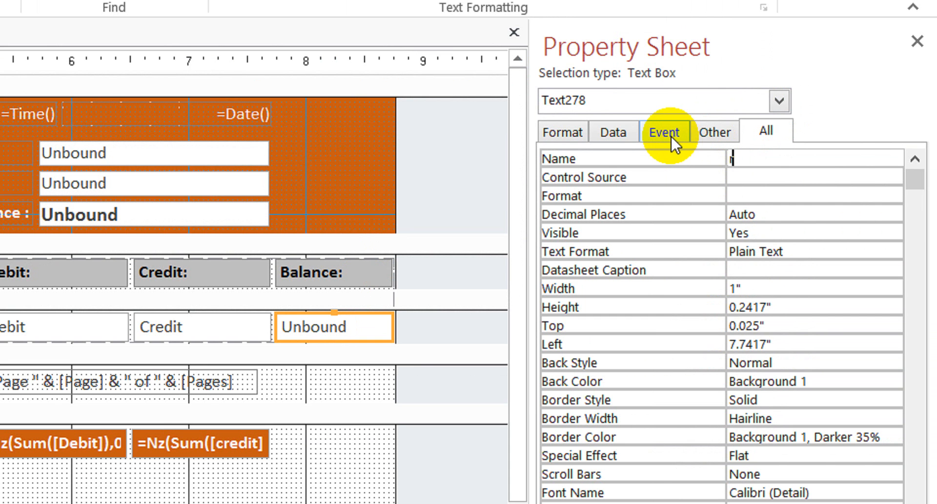
type("RB")
key("Return")
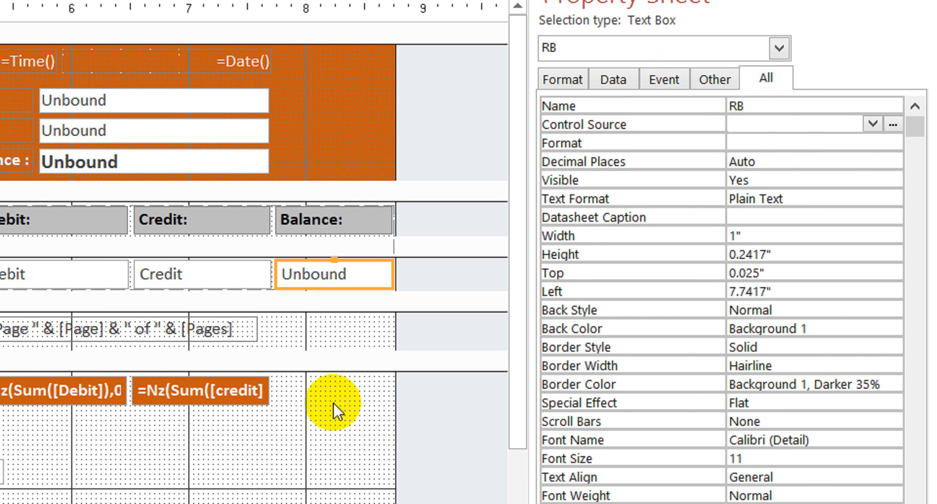
left_click(334, 457)
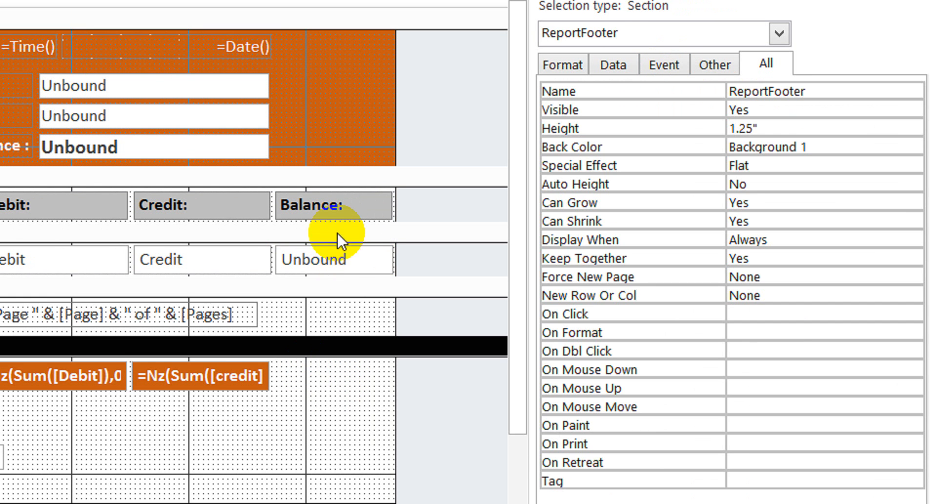
Check the properties of the Balance heading label, the Opening Balance text box and the RB text box.
left_click(353, 210)
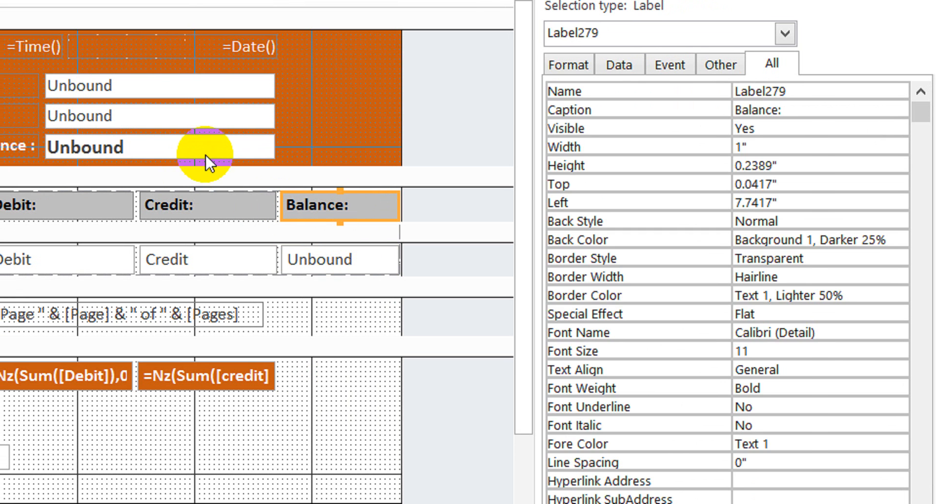
left_click(206, 152, "shift")
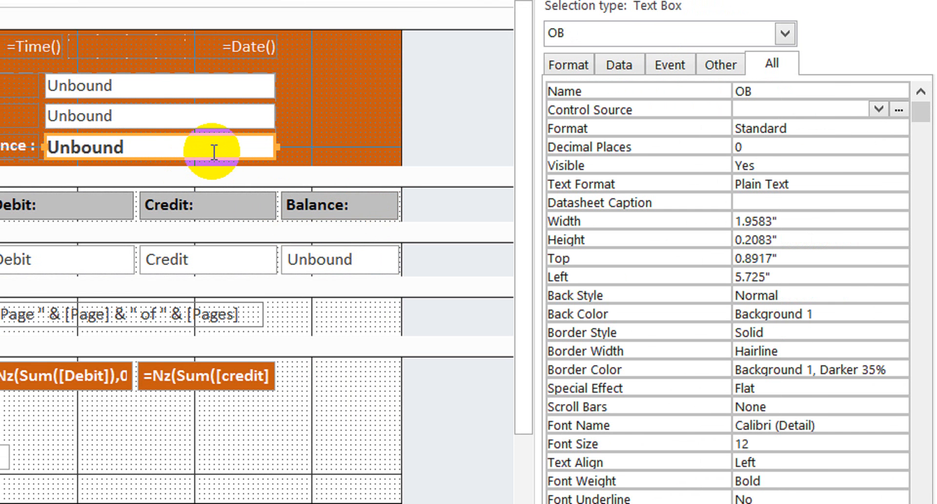
left_click(446, 264)
left_click(370, 262)
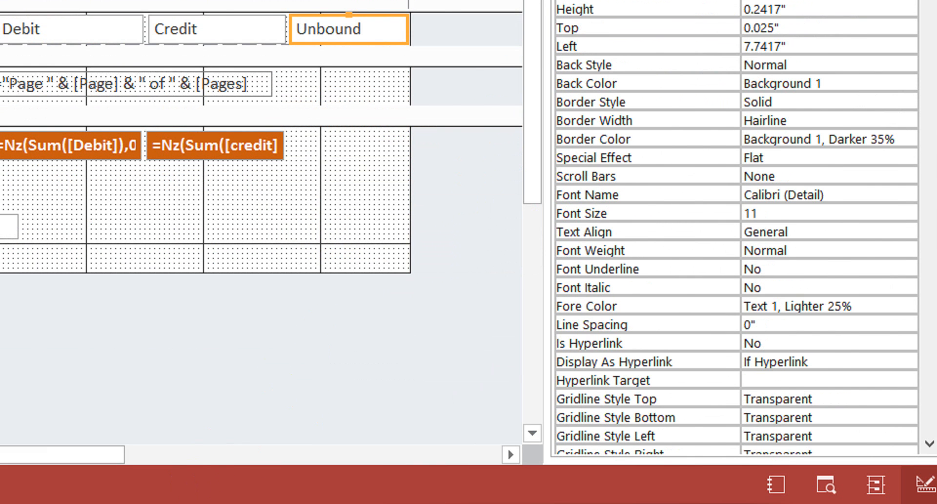
Set the Running Sum property of the Balance text box in the report footer to Over All.
left_click(9, 226)
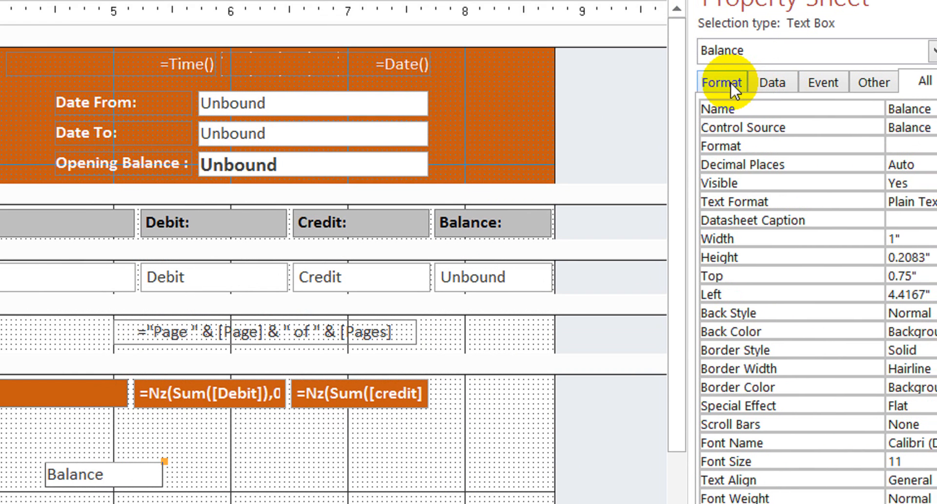
left_click(725, 98)
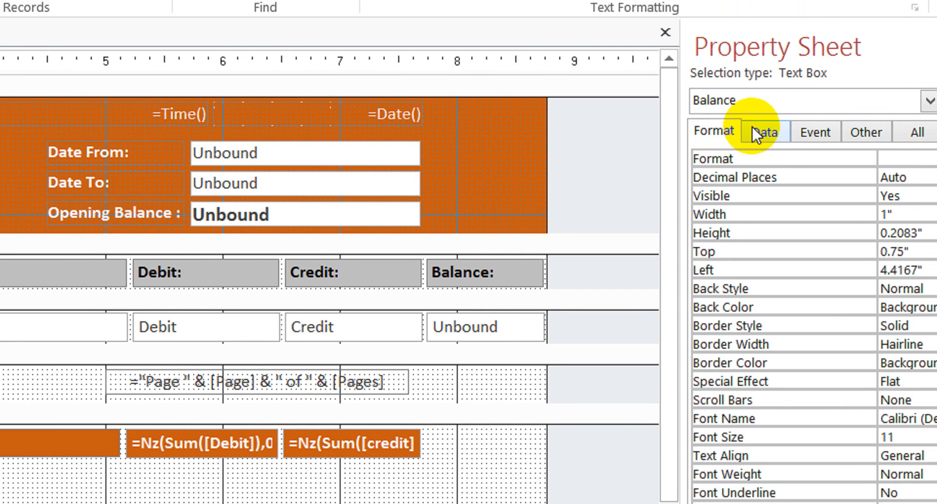
left_click(772, 128)
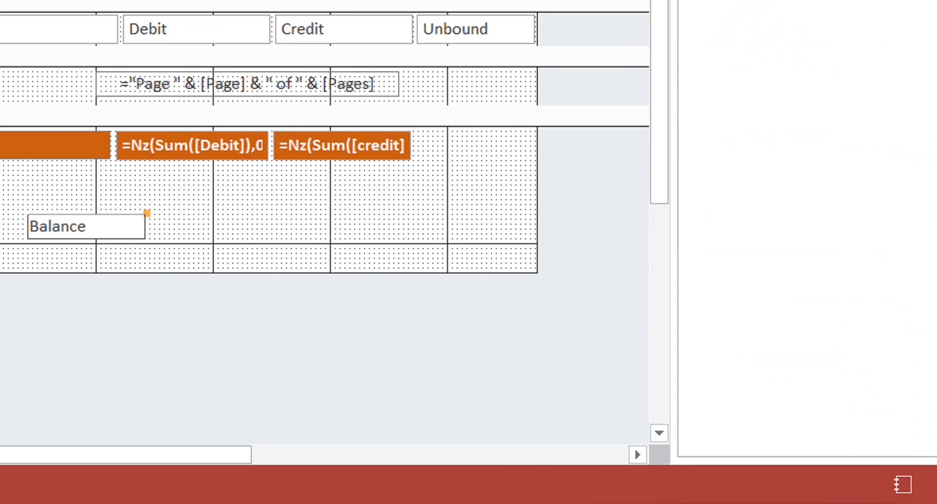
left_click(97, 226)
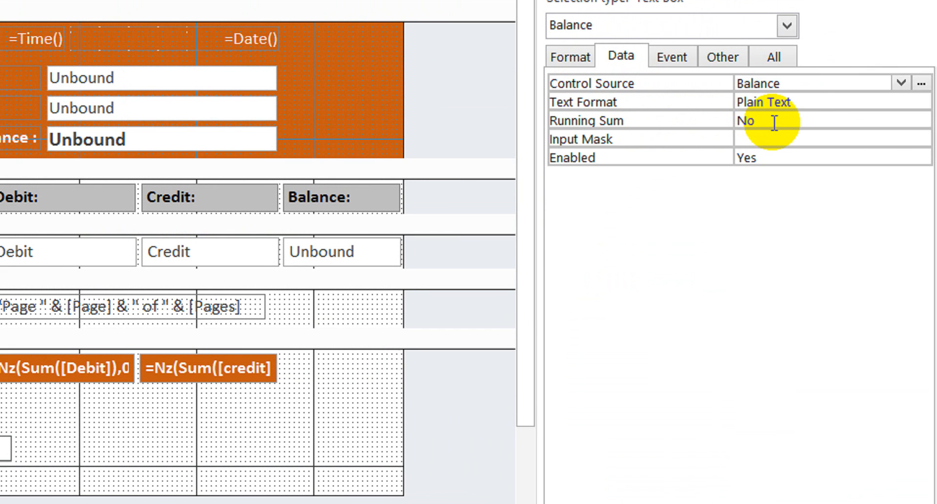
left_click(768, 120)
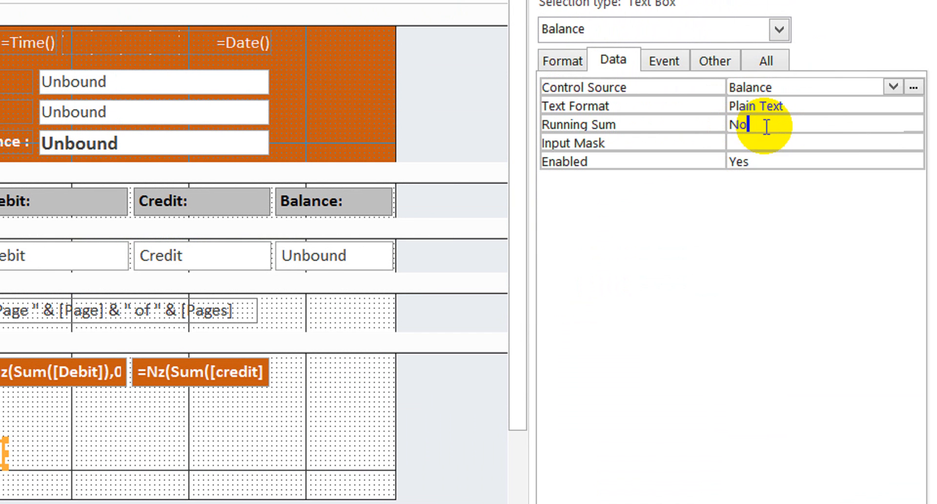
left_click(913, 128)
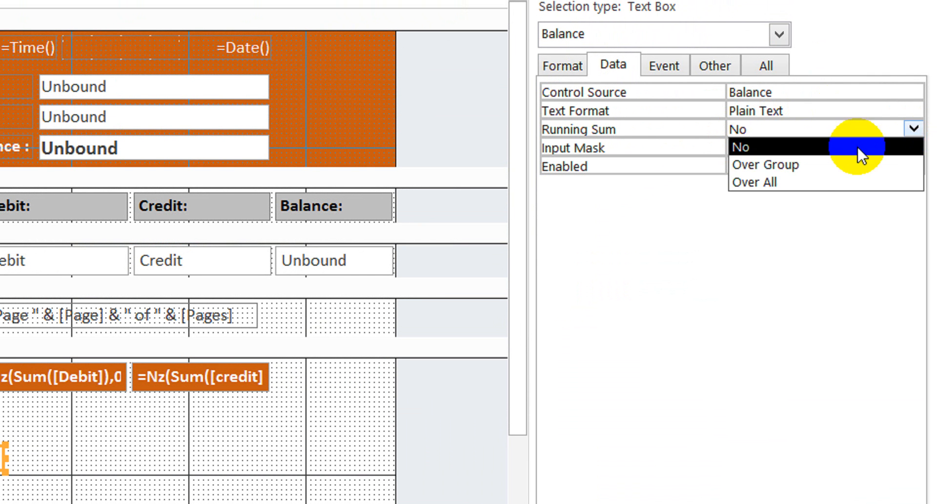
left_click(793, 166)
left_click(769, 148)
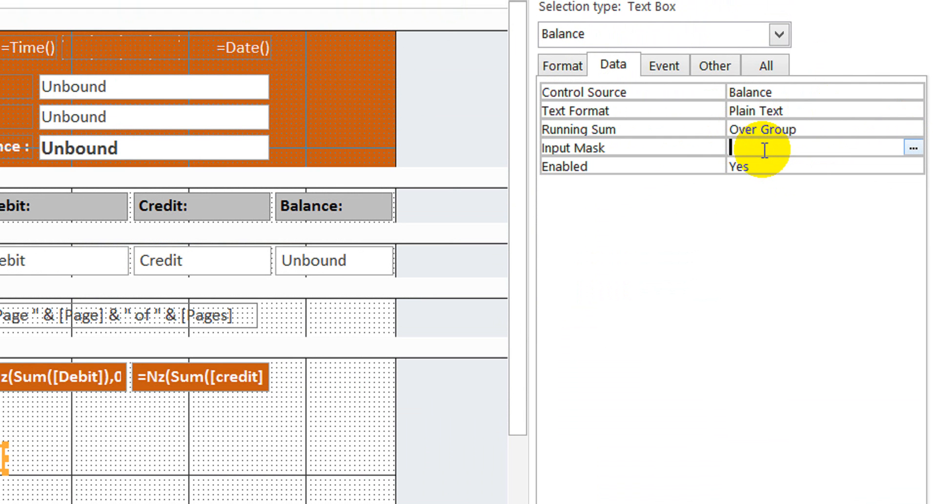
left_click(832, 133)
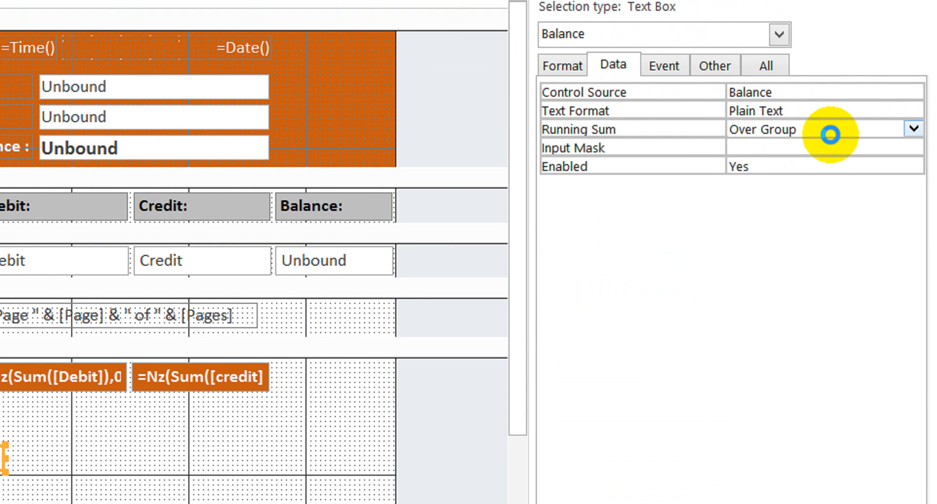
left_click(913, 129)
left_click(744, 182)
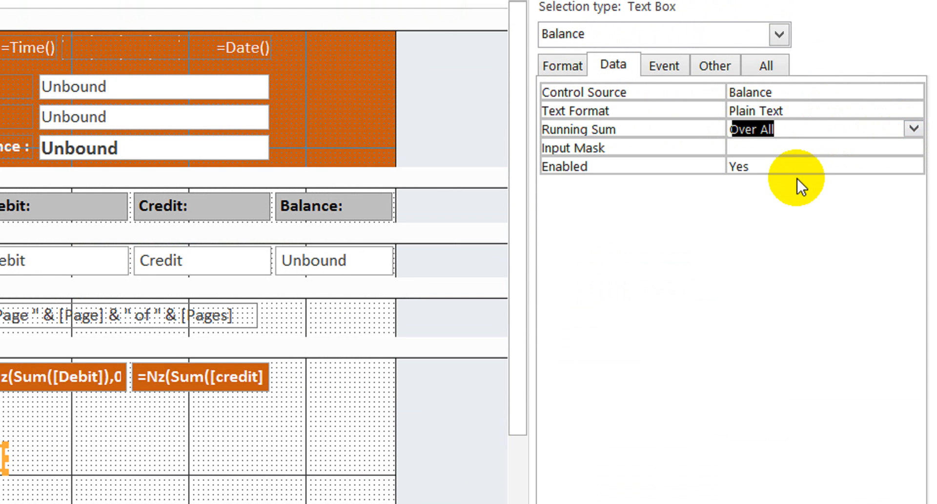
left_click(744, 147)
left_click(341, 391)
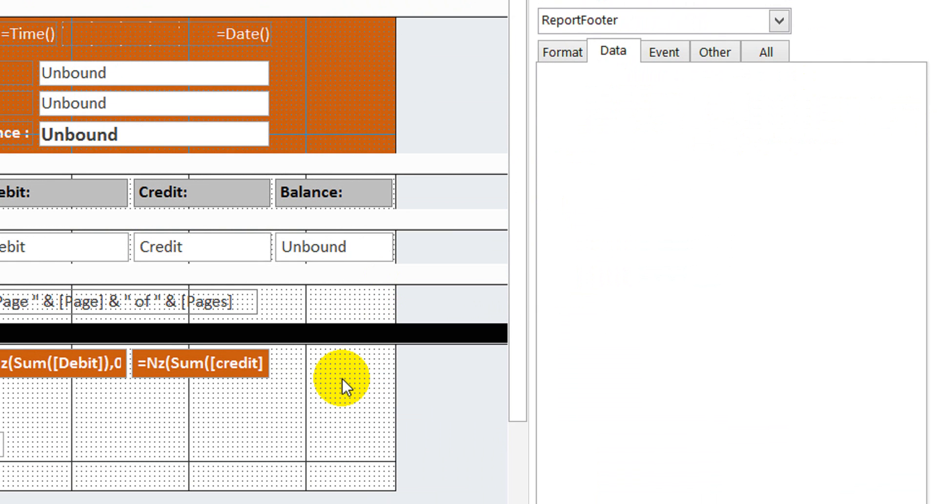
Review the RB text box's properties in the Detail section and open its contents for editing.
left_click(337, 251)
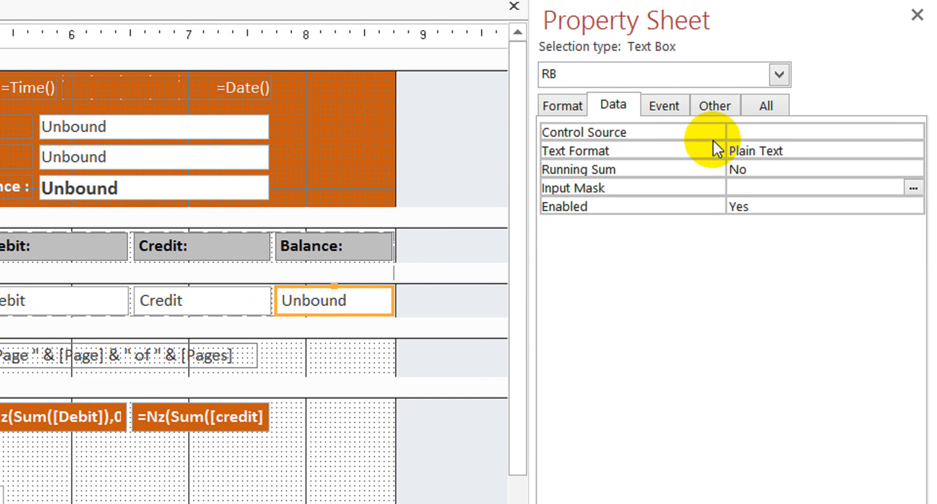
left_click(563, 121)
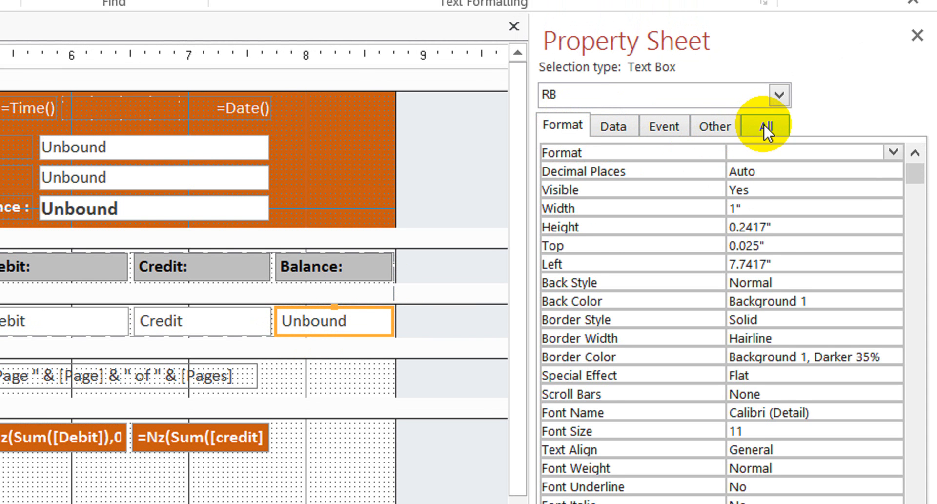
left_click(764, 120)
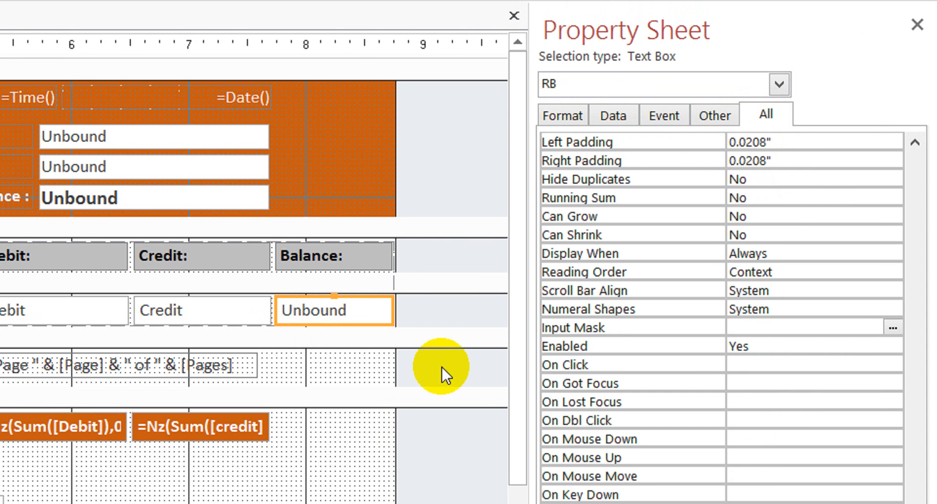
left_click(362, 314)
type("=nz")
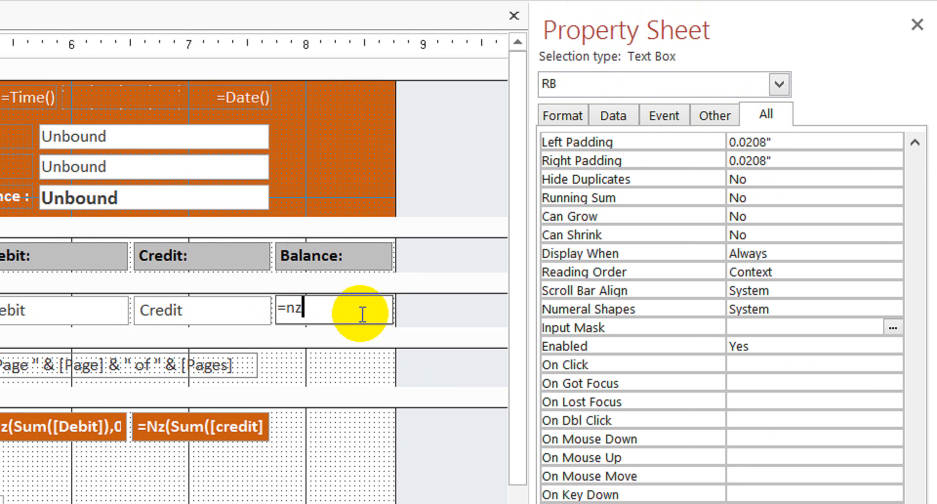
type("()")
key("shift+Left")
key("shift+Left")
key("shift+Left")
key("shift+Left")
key("shift+Left")
key("BackSpace")
Enter the expression =ob+balance in the RB text box under the Balance heading in the Detail section.
type("=ob")
type("+debi")
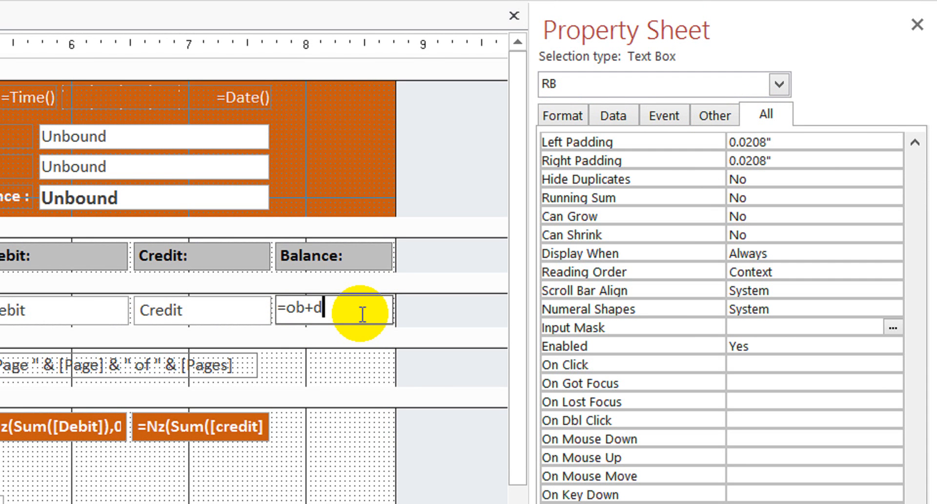
type("t-C")
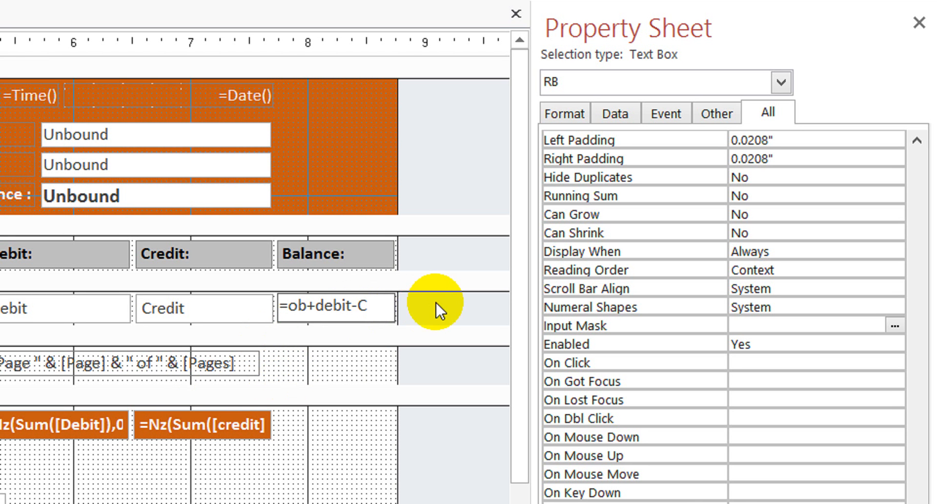
left_click_drag(383, 305, 309, 292)
key("Delete")
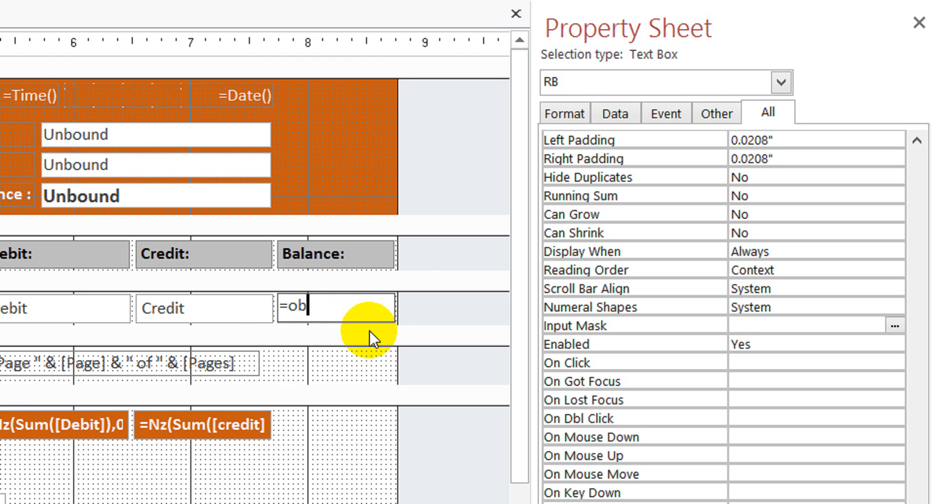
type("+balance")
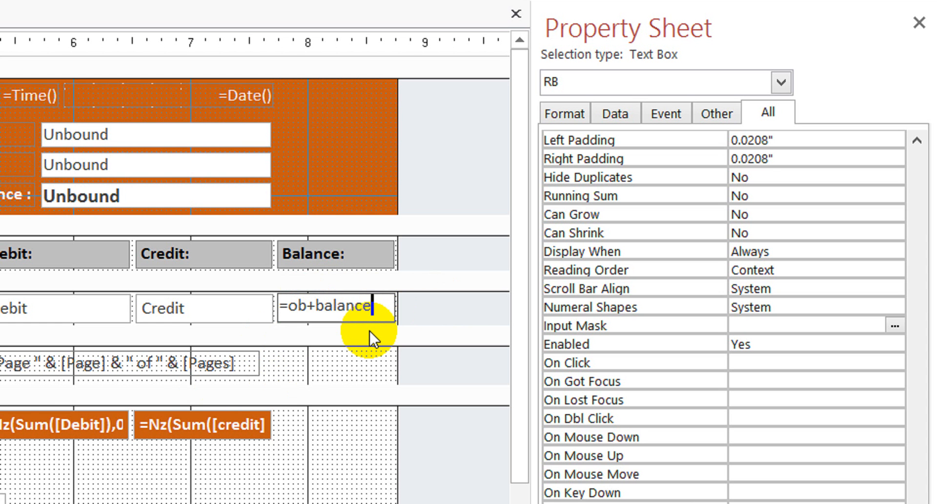
left_click(315, 373)
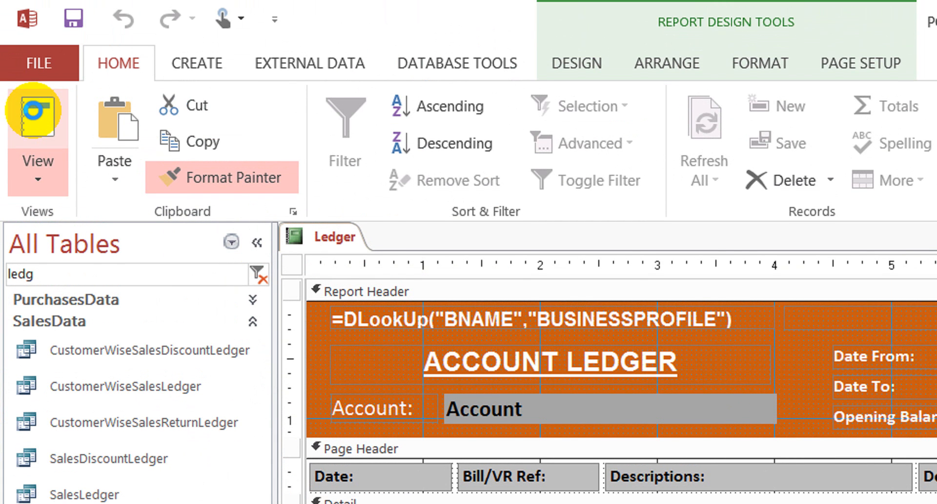
Check the first rows of the Balance column in report view and return to design view.
left_click(33, 99)
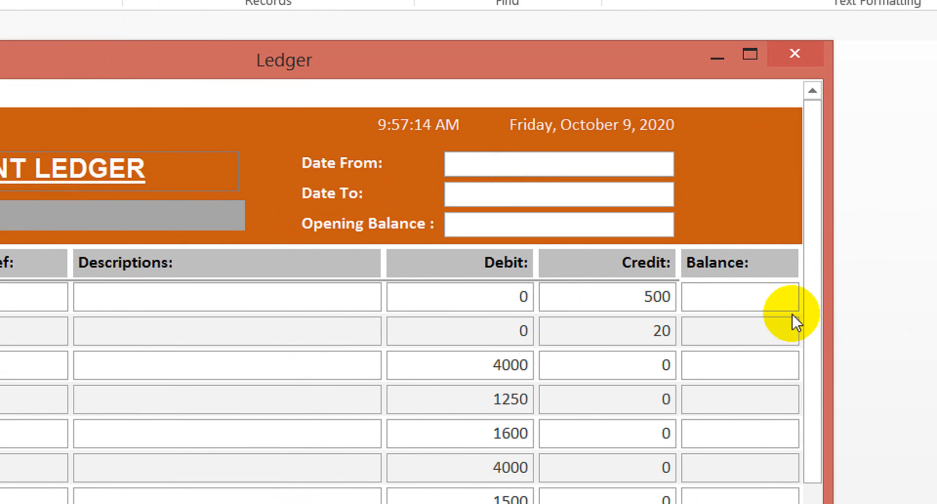
left_click(740, 295)
left_click(708, 325)
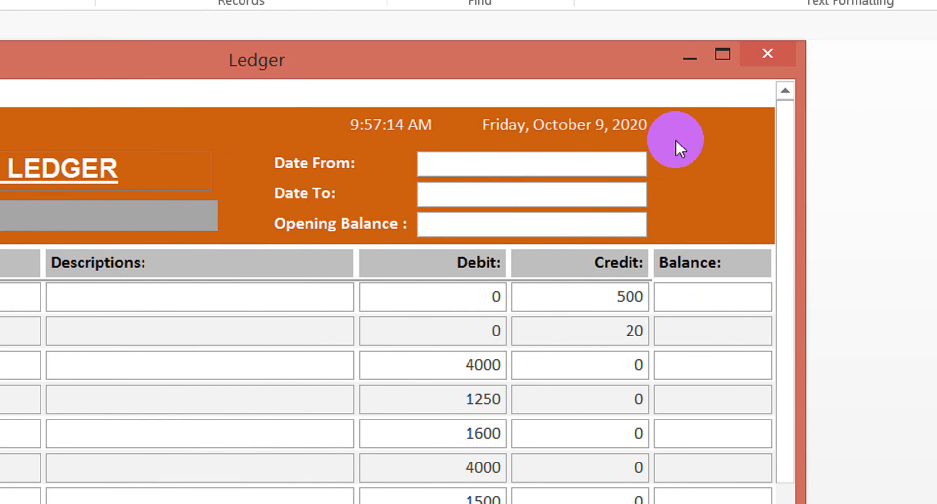
right_click(683, 137)
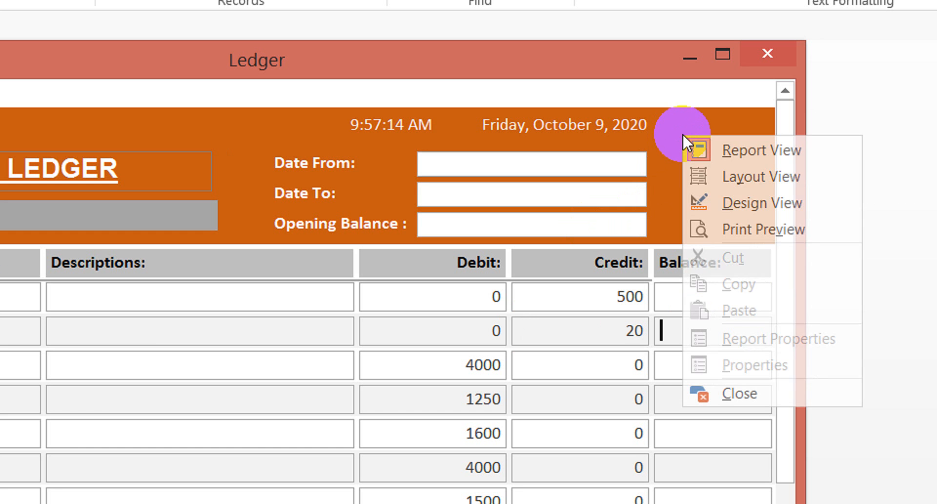
left_click(737, 201)
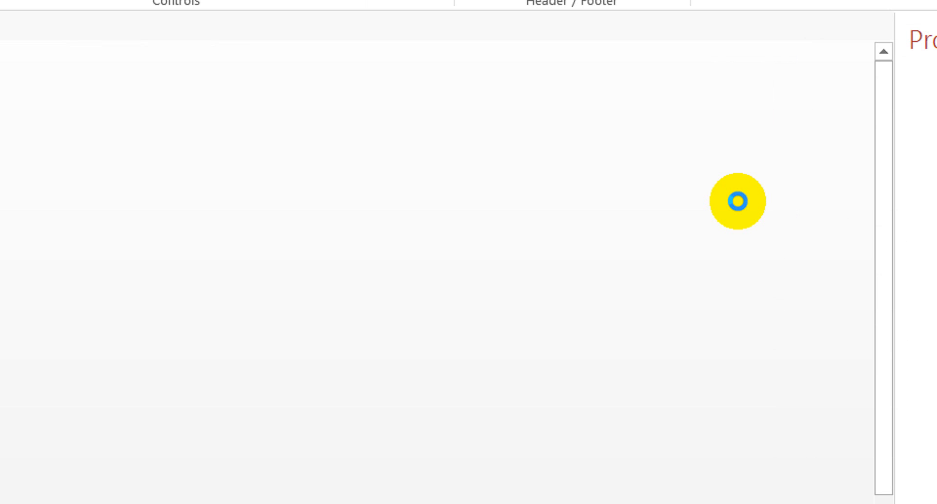
Check the data properties of the Opening Balance text box in the report header.
left_click(529, 214)
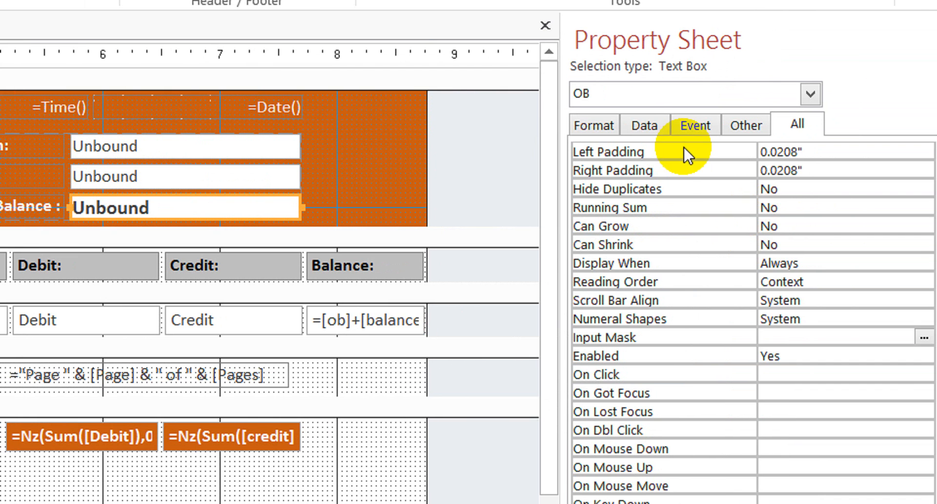
left_click(646, 128)
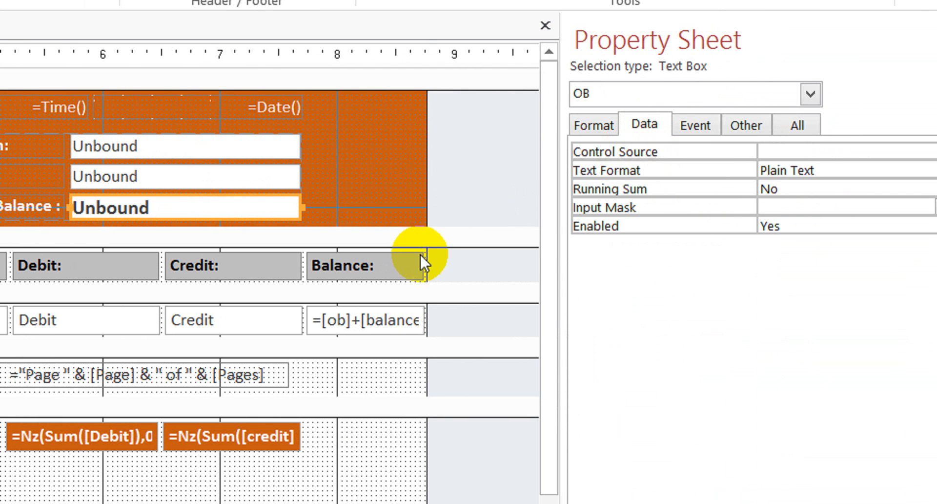
left_click(447, 321)
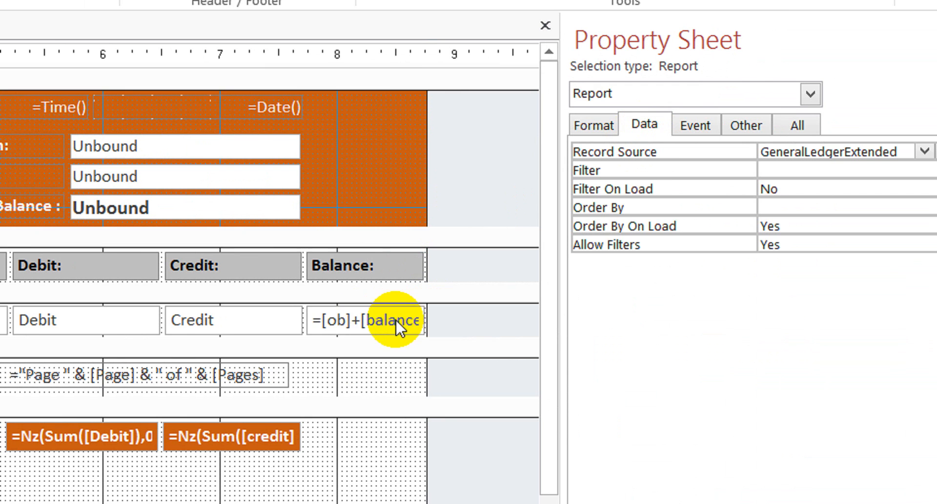
Wrap the opening balance reference in the RB text box with Nz so the expression reads =nz([ob],0)+[balance].
left_click(370, 321)
left_click(323, 319)
left_click(418, 315)
key("Left")
type("n")
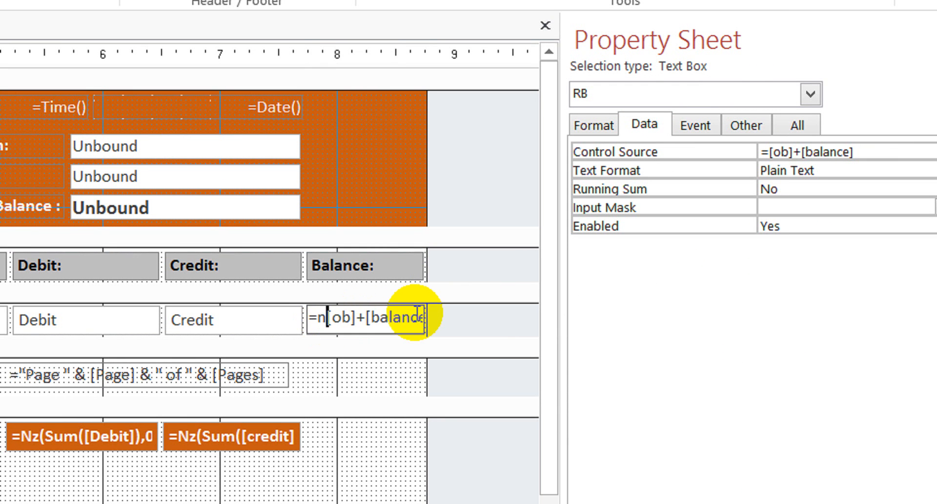
type("z(")
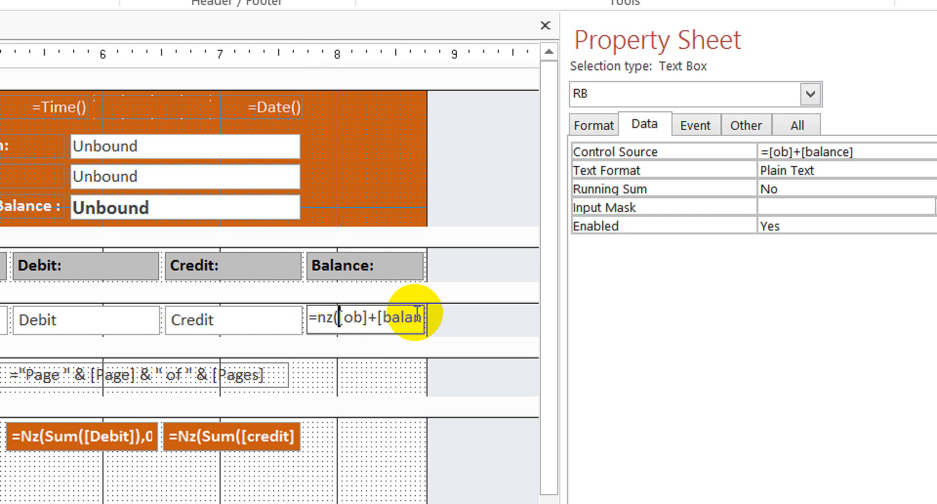
key("Right")
key("Right")
key("Right")
key("Right")
type(",0")
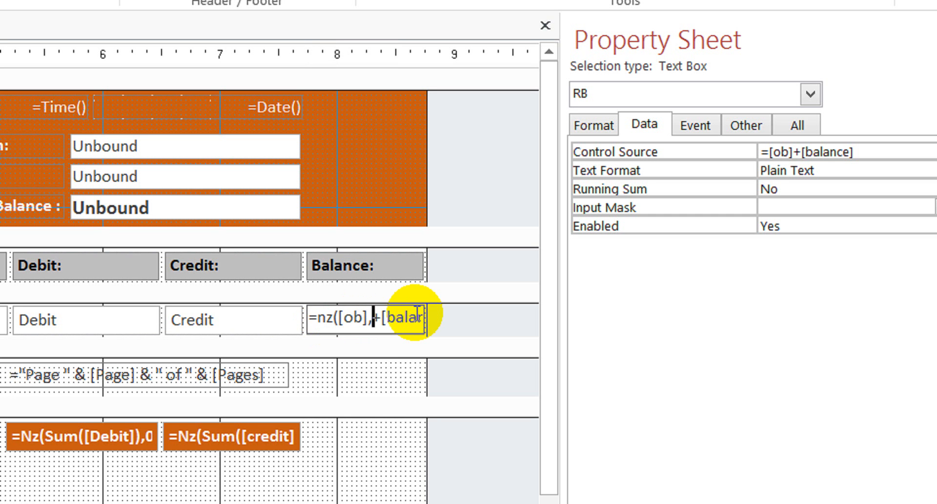
type(")")
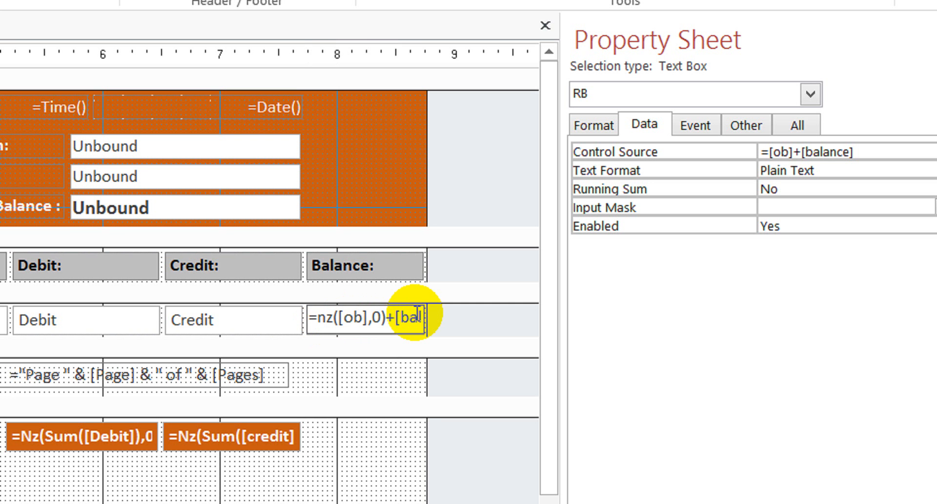
key("Right")
key("Right")
left_click(338, 467)
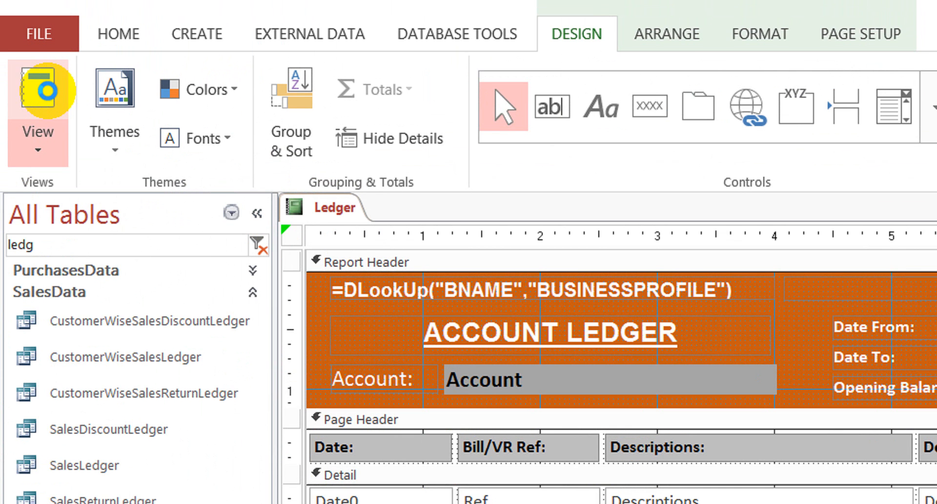
Check the Balance values produced by the Nz expression in report view and return to design view.
left_click(46, 91)
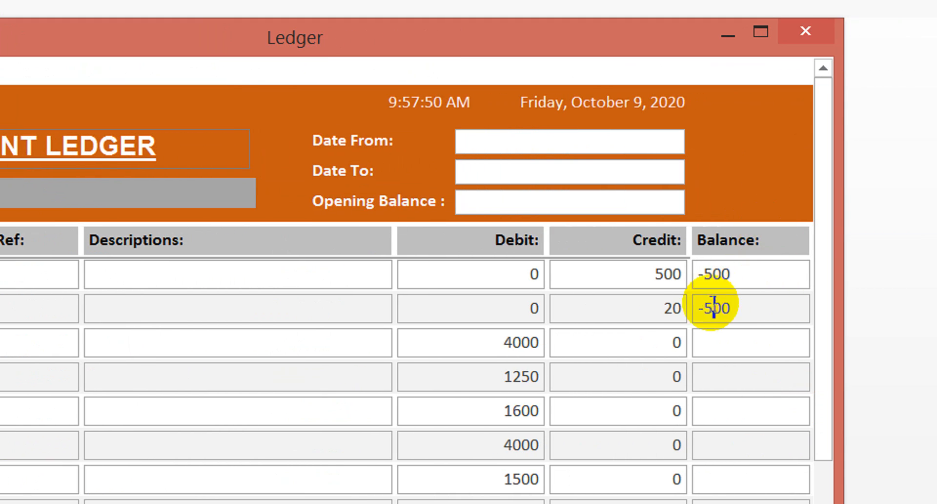
left_click(713, 308)
left_click(741, 339)
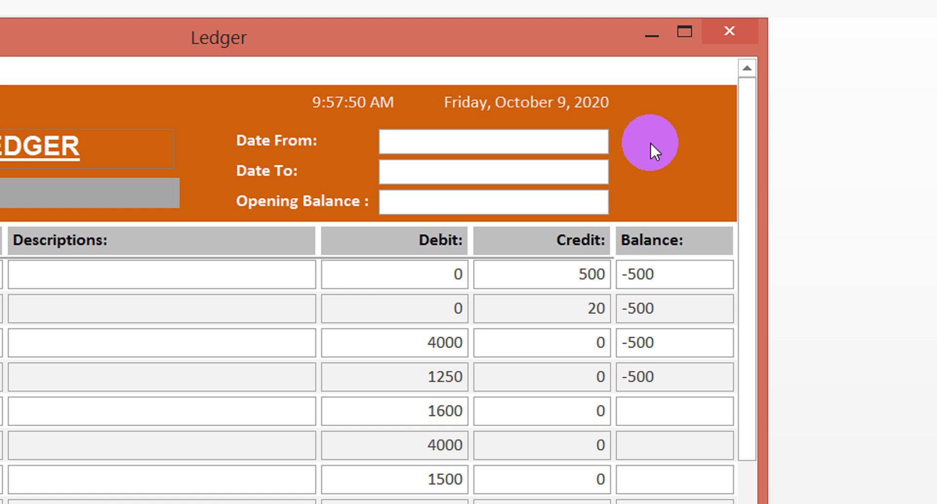
right_click(663, 138)
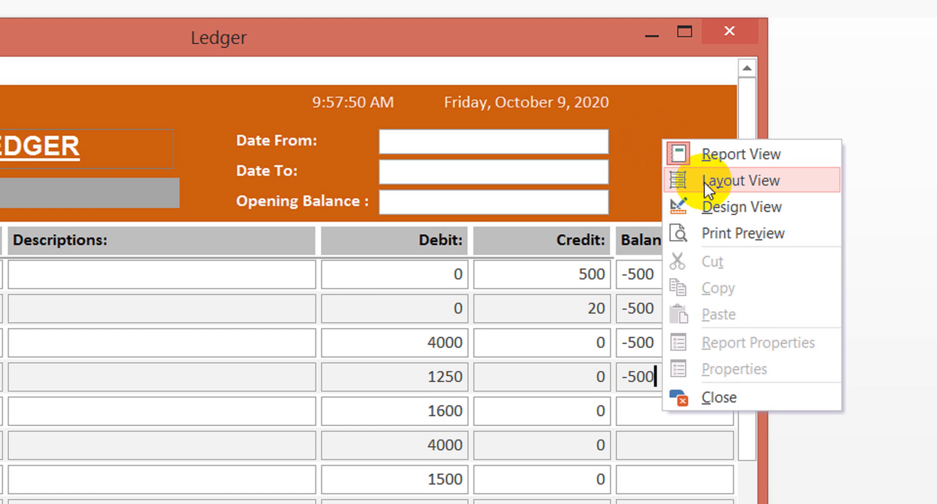
left_click(724, 205)
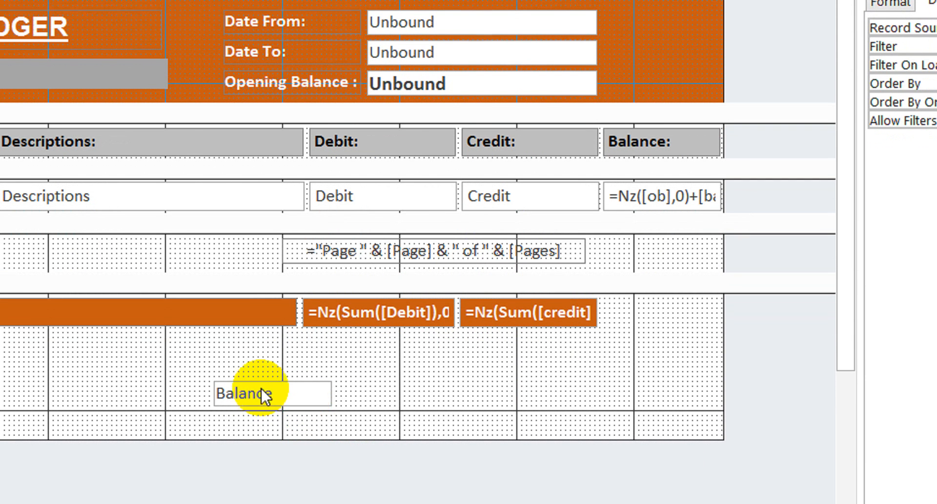
Try to move the Balance text box from the report footer to the start of the column row, and undo the move.
left_click(261, 390)
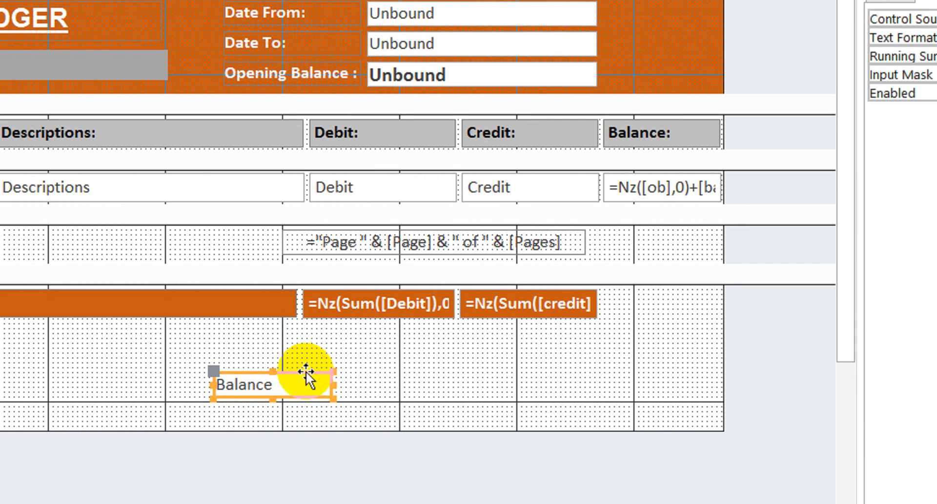
left_click_drag(306, 370, 201, 139)
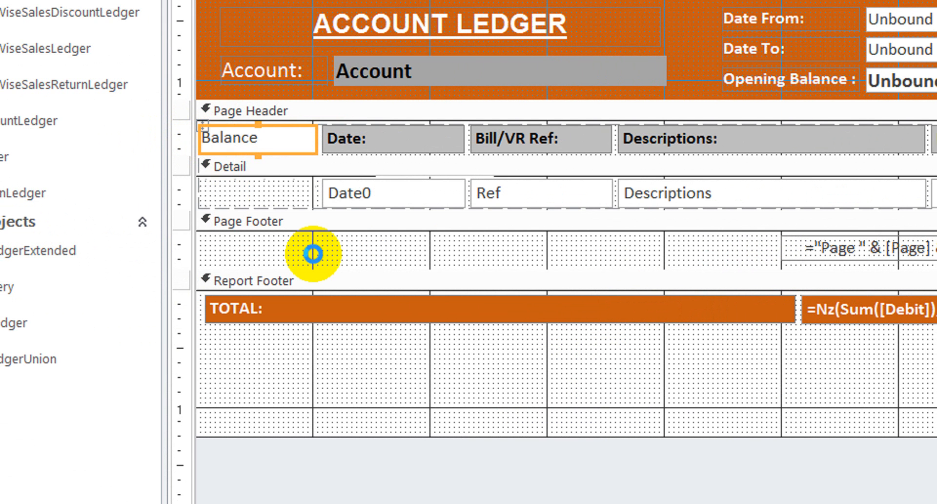
key("ctrl+z")
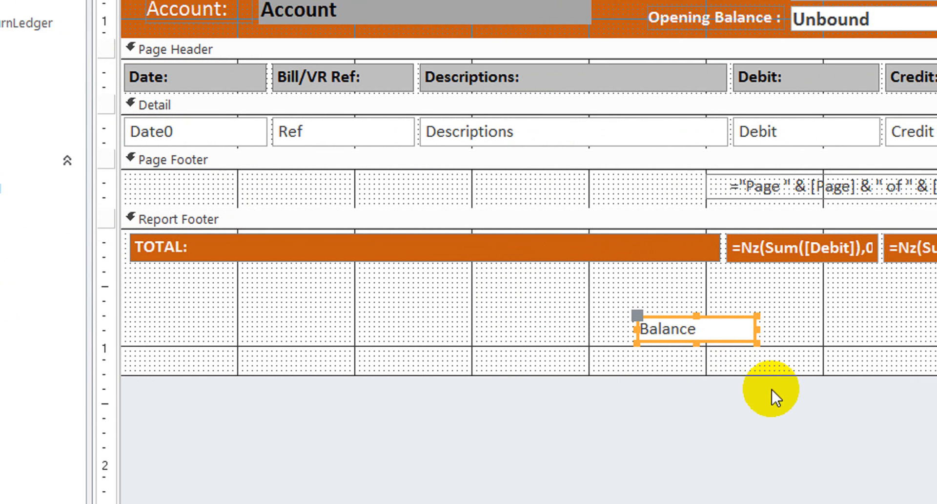
Delete the Balance text box from the report footer.
left_click(812, 427)
left_click_drag(717, 358, 643, 303)
key("Delete")
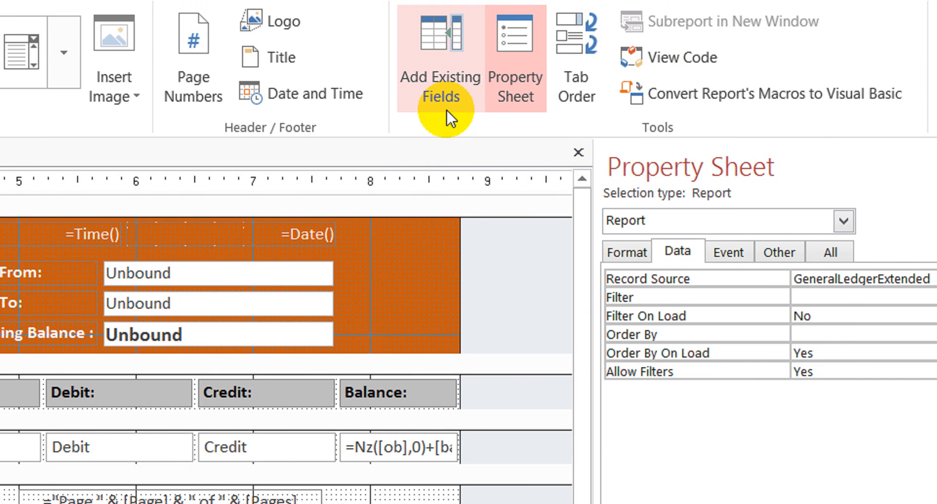
Add the existing Balance field to the report as the first column, before the Date column.
left_click(495, 49)
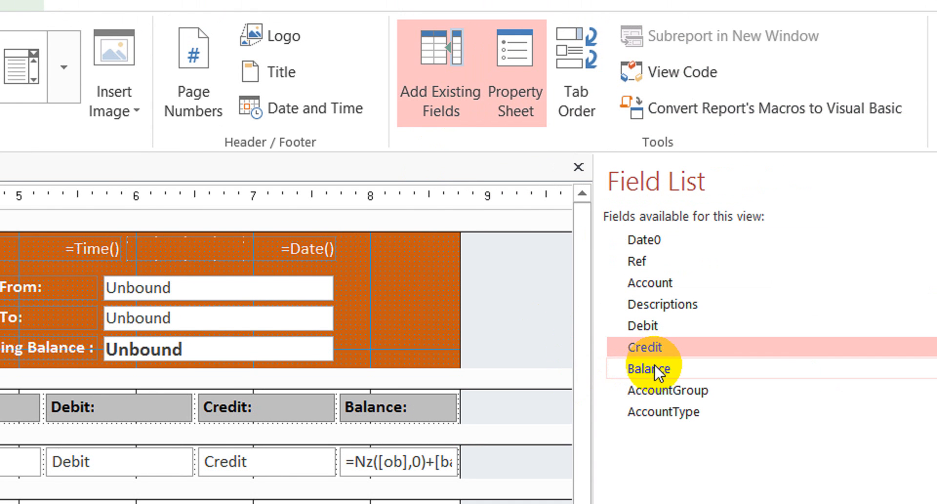
left_click(653, 368)
mouse_move(651, 371)
left_mouse_down()
mouse_move(16, 413)
mouse_move(52, 373)
mouse_move(105, 378)
mouse_move(105, 371)
left_mouse_up()
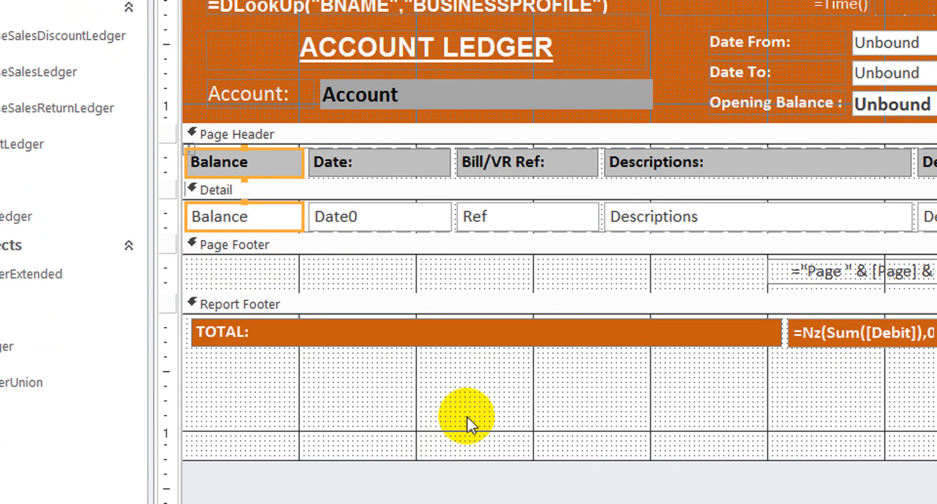
left_click(444, 389)
Set the Running Sum property of the Balance text box in the Detail section to Over All.
left_click(224, 205)
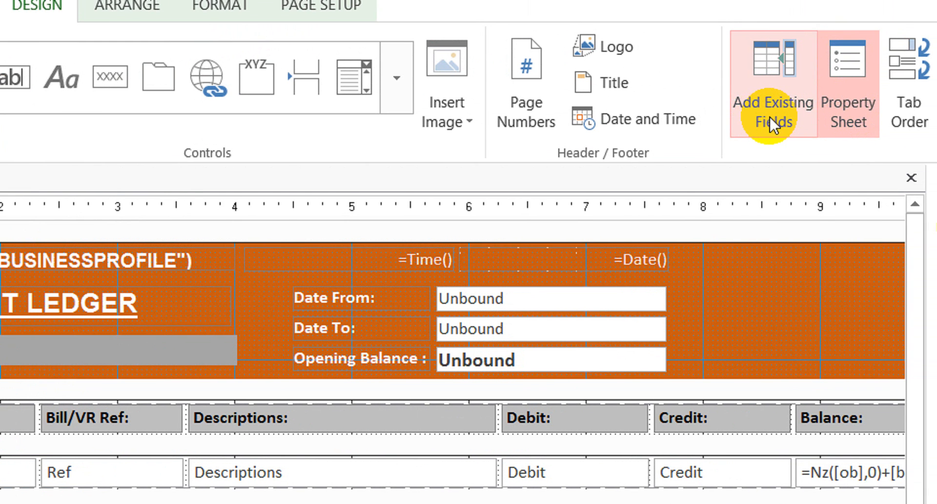
left_click(773, 124)
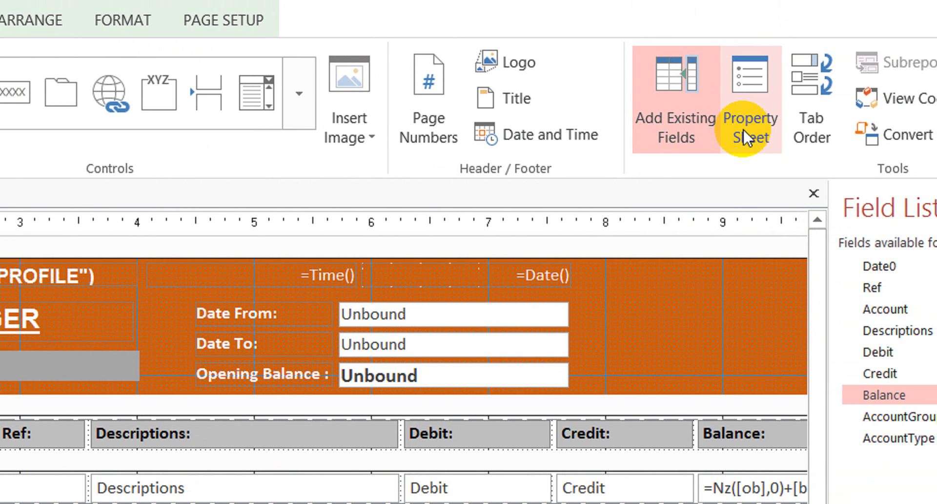
left_click(745, 138)
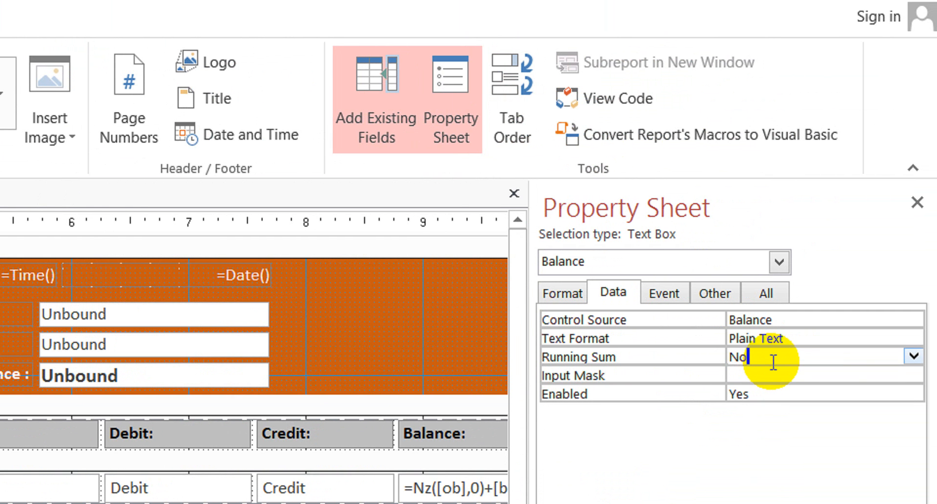
left_click(914, 357)
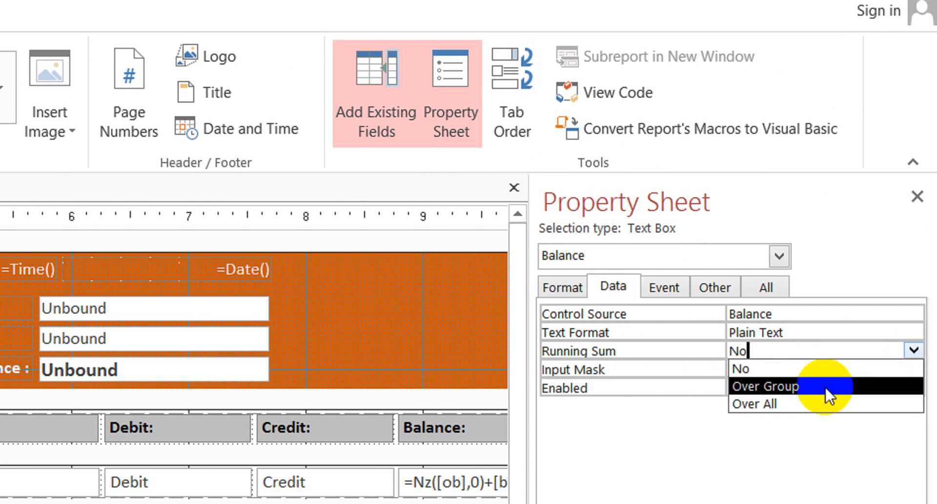
left_click(811, 410)
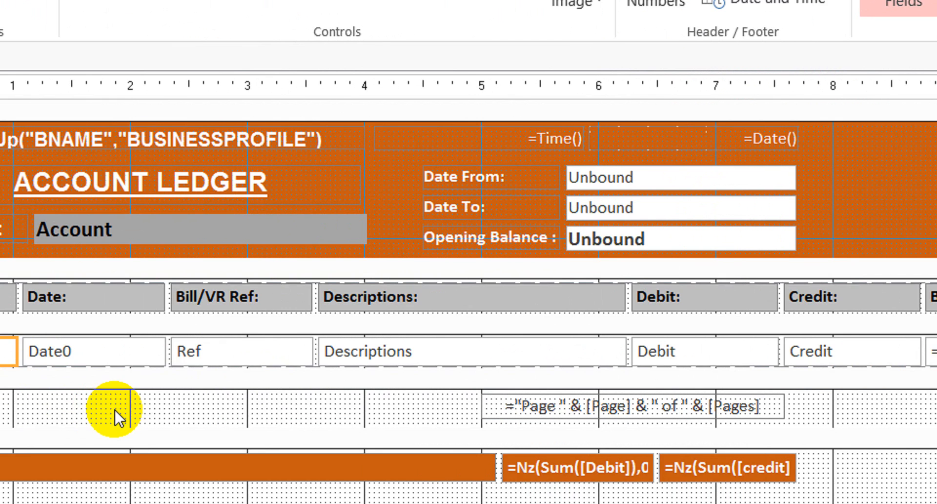
left_click(146, 398)
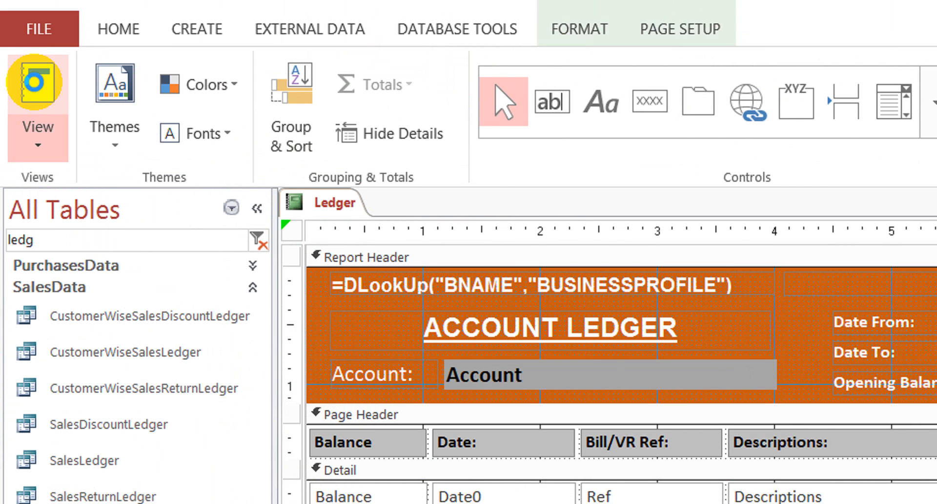
Preview the ledger report and check the running Balance values in the first six rows.
left_click(34, 81)
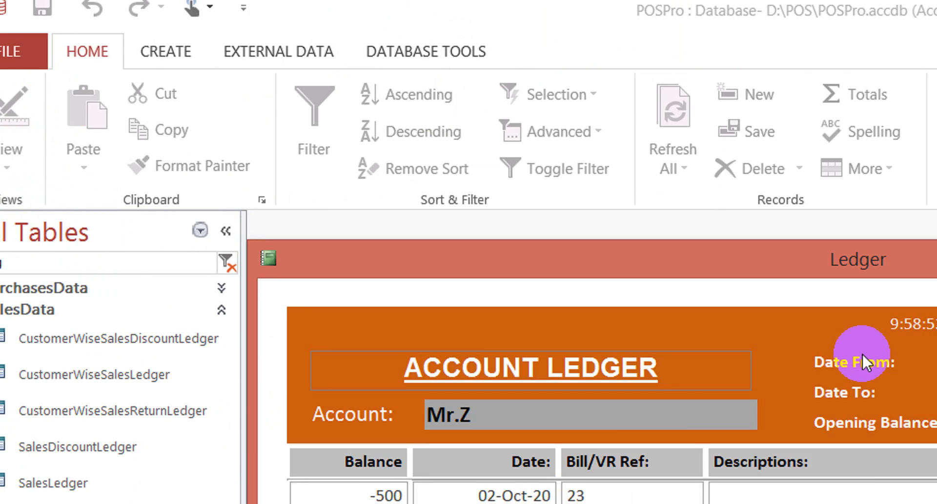
left_click(814, 402)
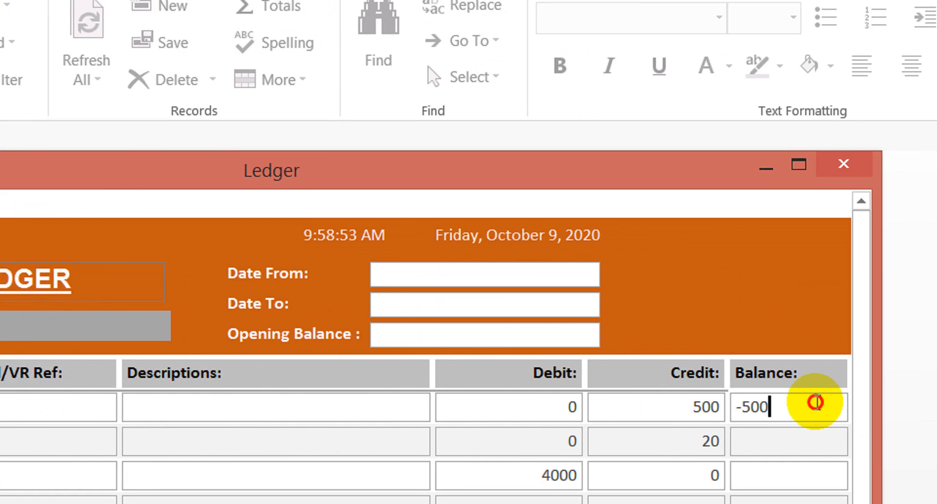
left_click(795, 437)
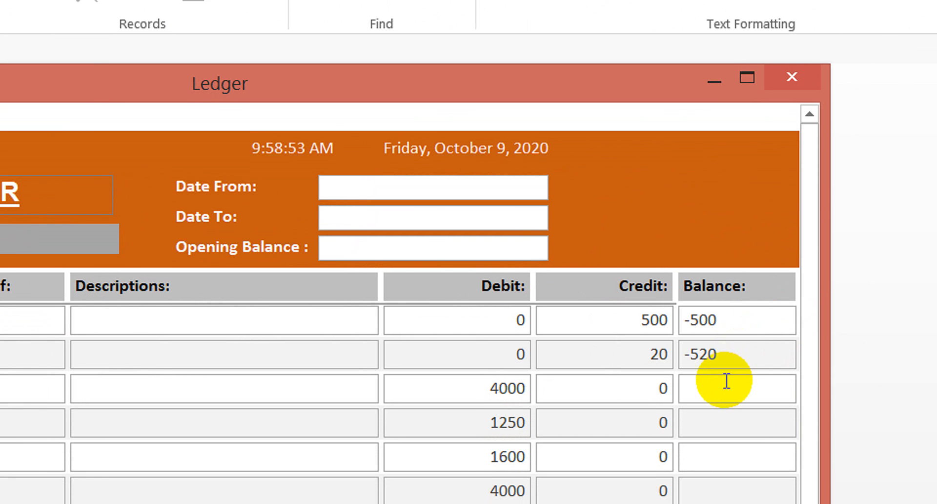
left_click(726, 413)
left_click(726, 413)
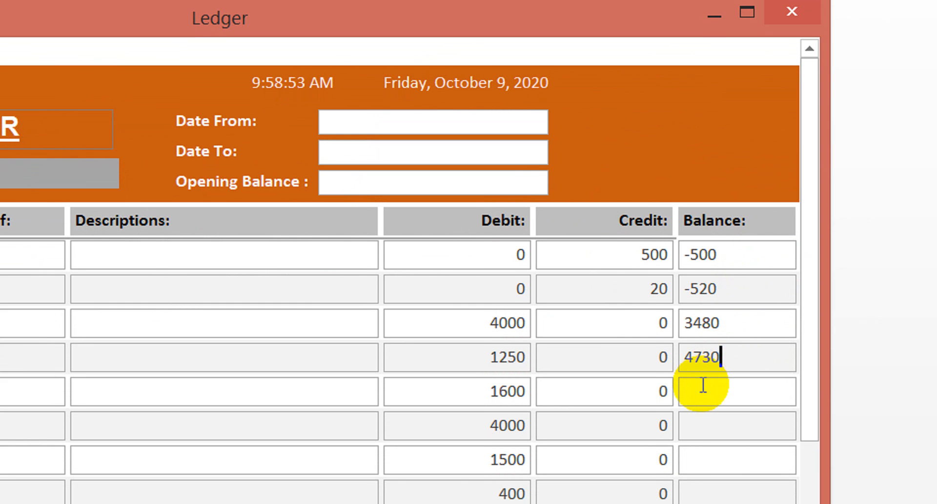
left_click(703, 418)
left_click(715, 414)
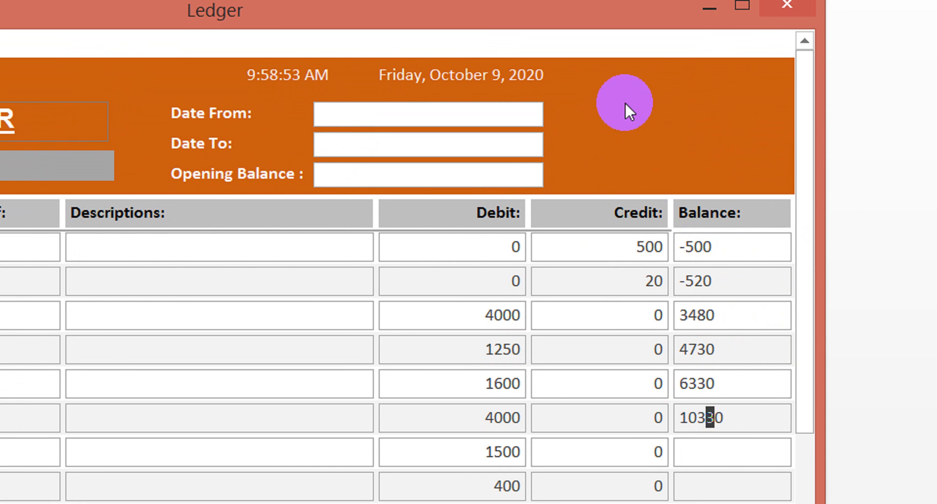
Return the report to Design view and shrink the leading Balance column before the Date column to a barely visible sliver.
right_click(625, 104)
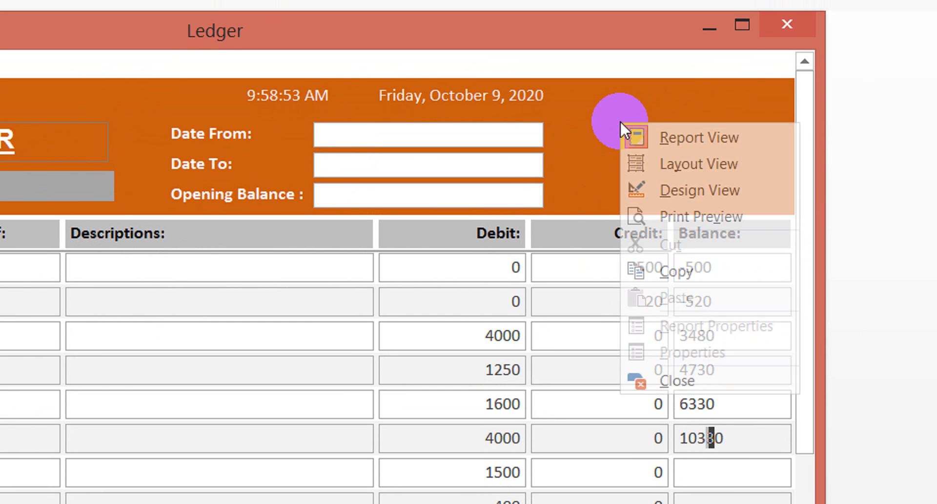
left_click(681, 169)
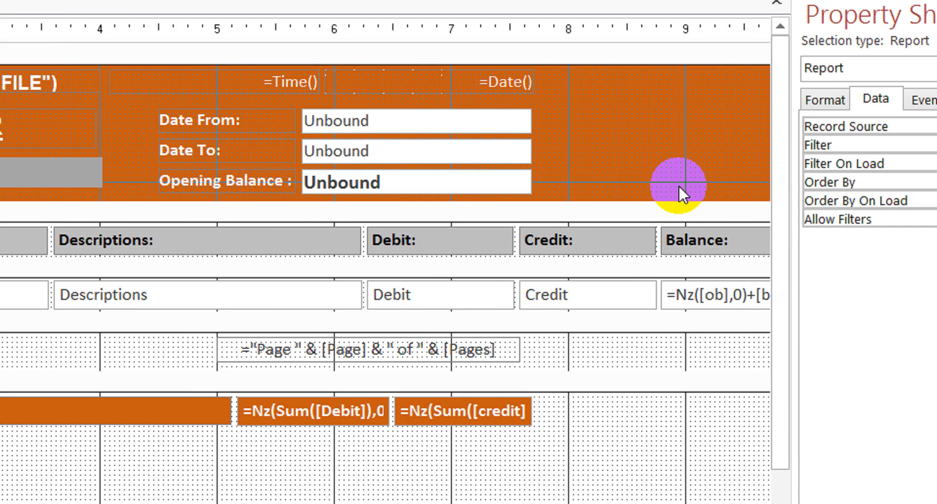
left_click(188, 236)
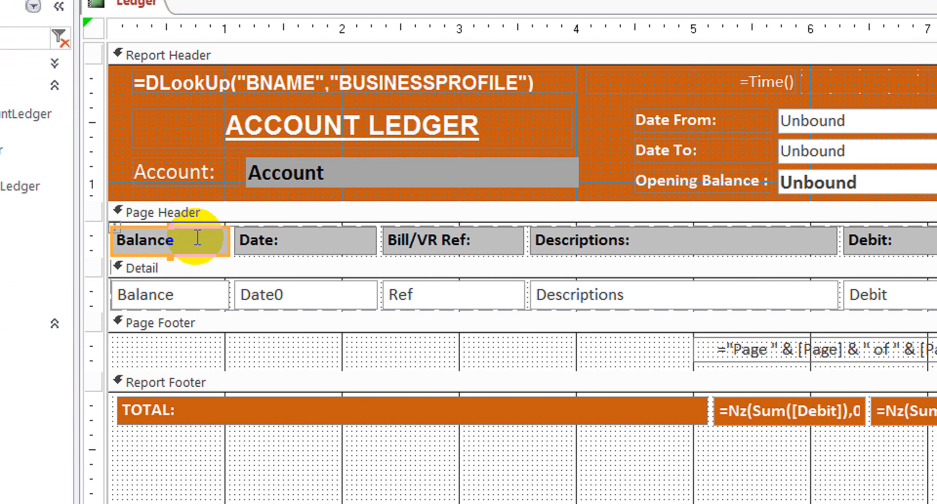
key("Delete")
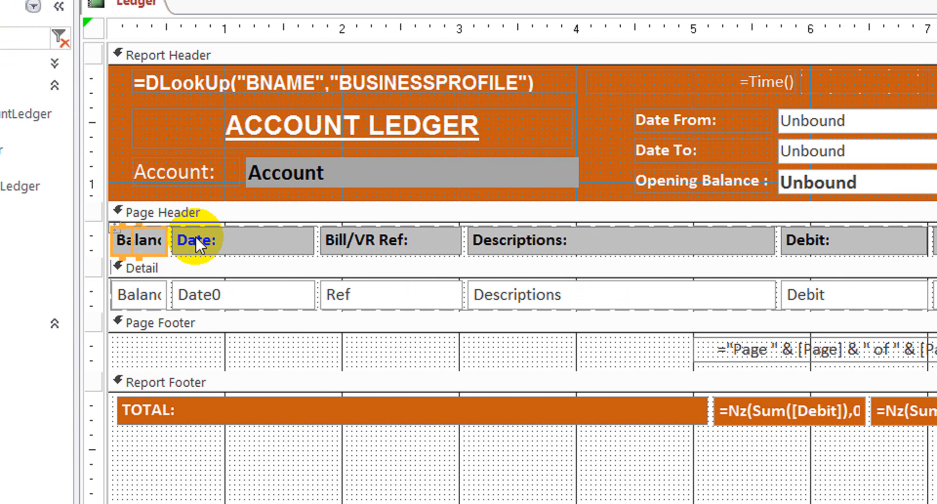
key("Delete")
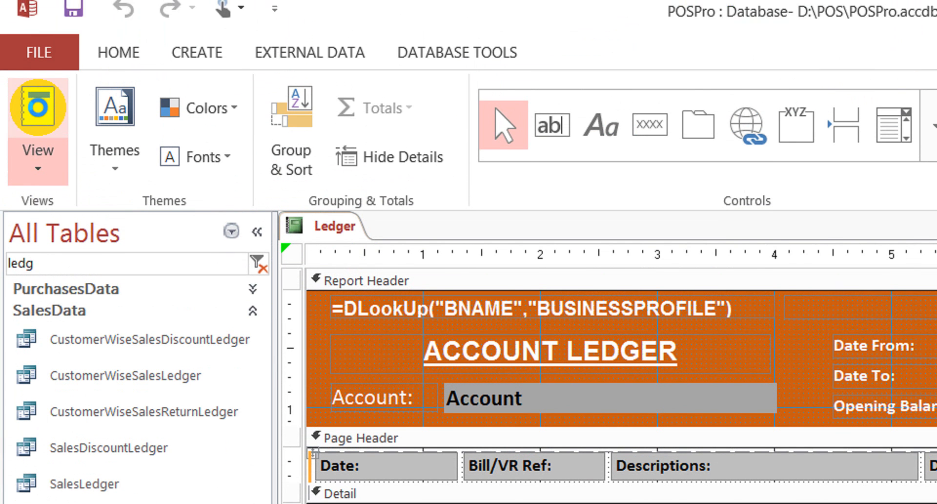
Preview the report to check how the leading column is hidden, and return to Design view.
left_click(38, 108)
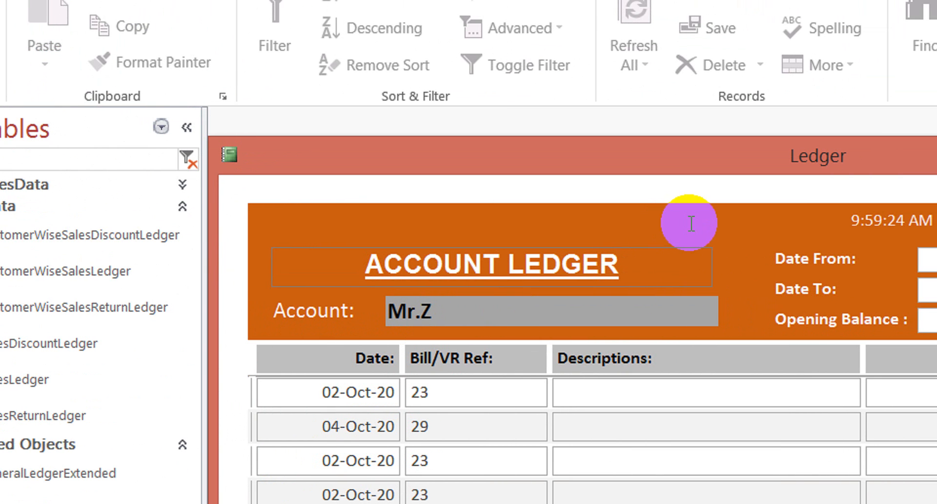
right_click(761, 237)
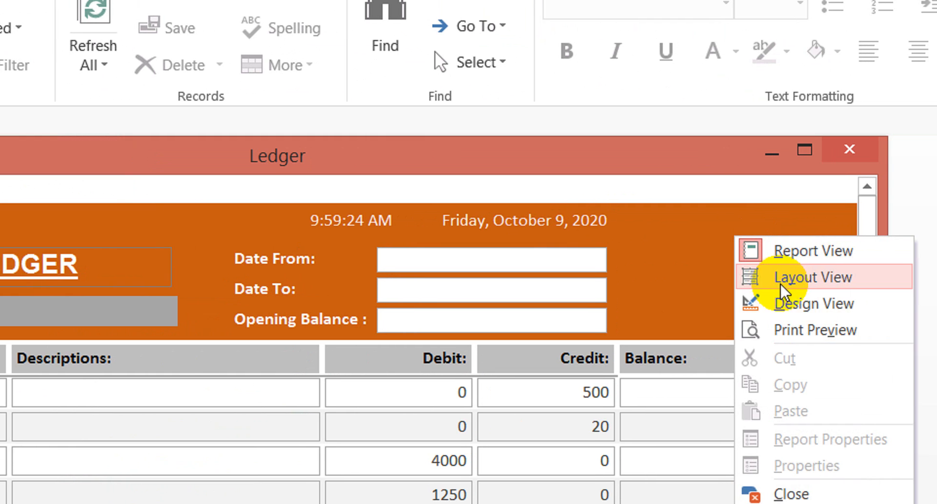
left_click(790, 302)
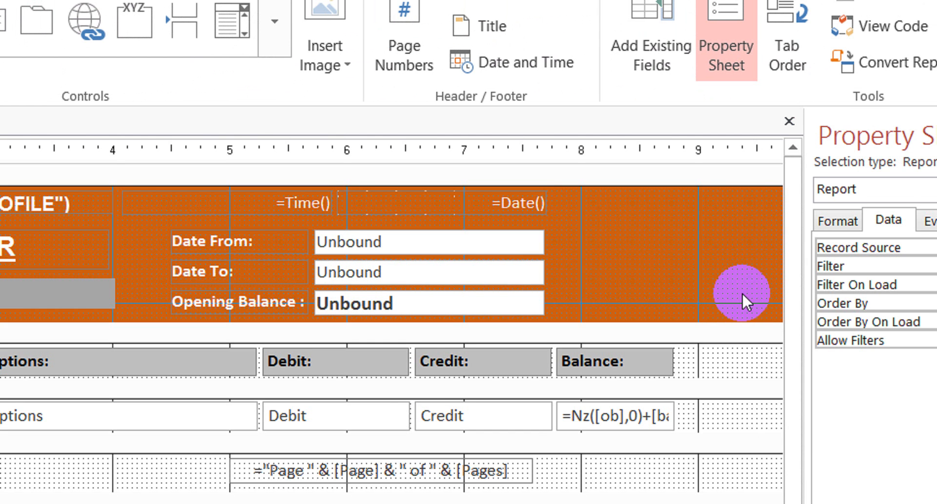
Narrow the Descriptions column until the final Balance column ends at about 8.1 inches on the ruler.
left_click(185, 361)
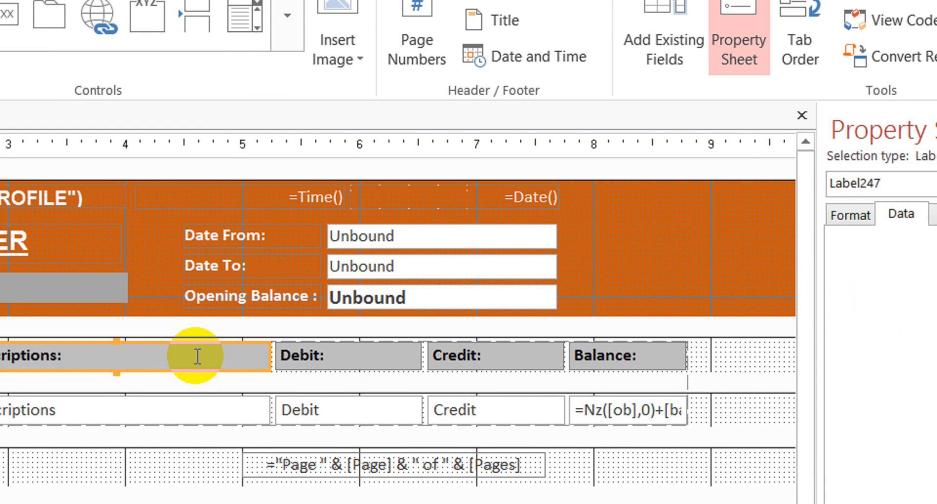
key("shift+Left")
key("shift+Left")
key("shift+Left")
key("shift+Left")
key("shift+Left")
key("shift+Left")
key("shift+Left")
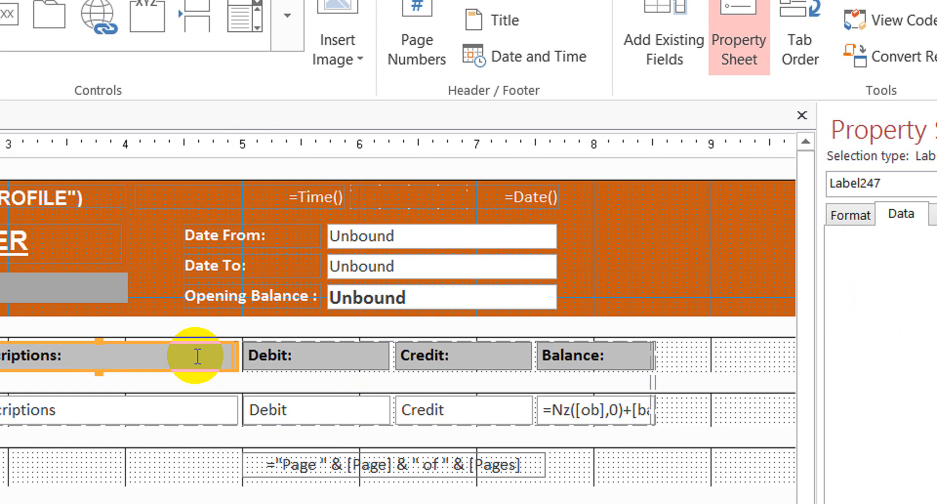
key("shift+Left")
key("shift+Left")
key("shift+Left")
key("shift+Left")
key("shift+Left")
key("shift+Left")
key("shift+Left")
key("shift+Left")
key("shift+Left")
key("shift+Left")
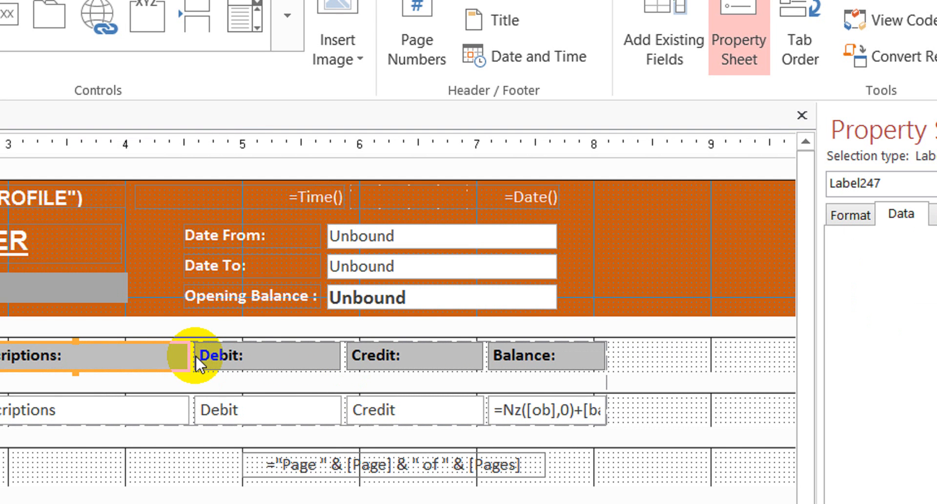
key("shift+Left")
key("shift+Left")
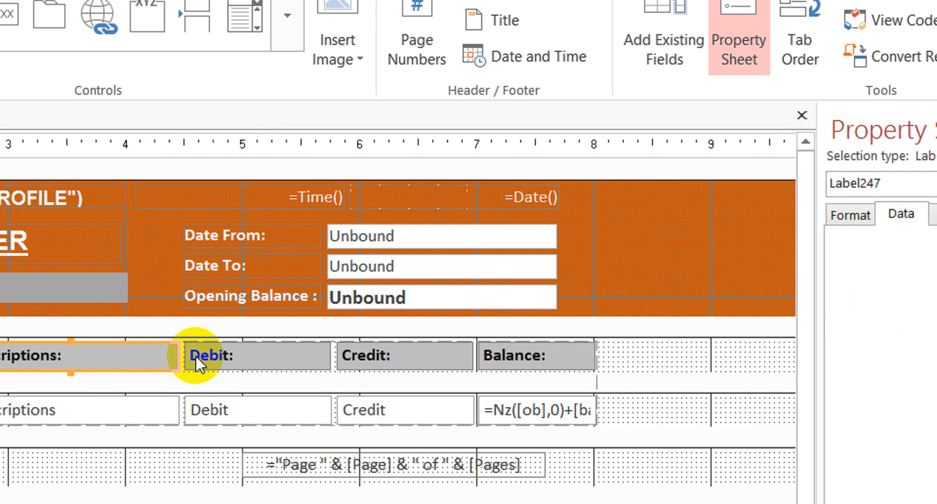
key("shift+Right")
key("shift+Right")
key("shift+Right")
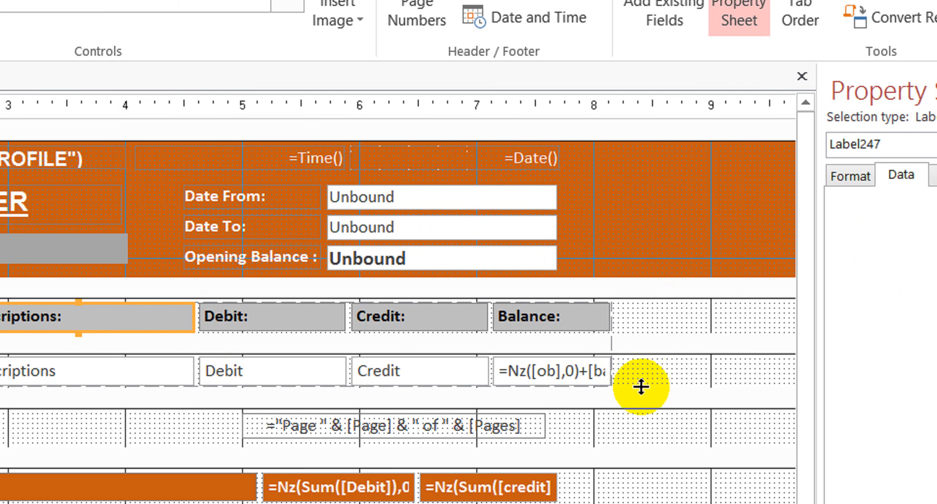
Narrow the final Balance column slightly and try to even out the sizes of the Detail section's Debit, Credit and Balance text boxes.
left_click_drag(649, 378, 272, 364)
key("shift+Left")
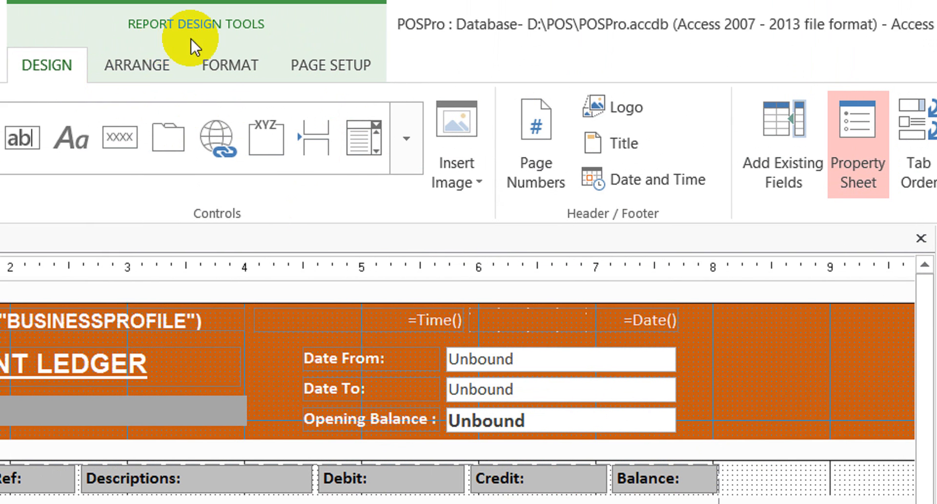
left_click(140, 63)
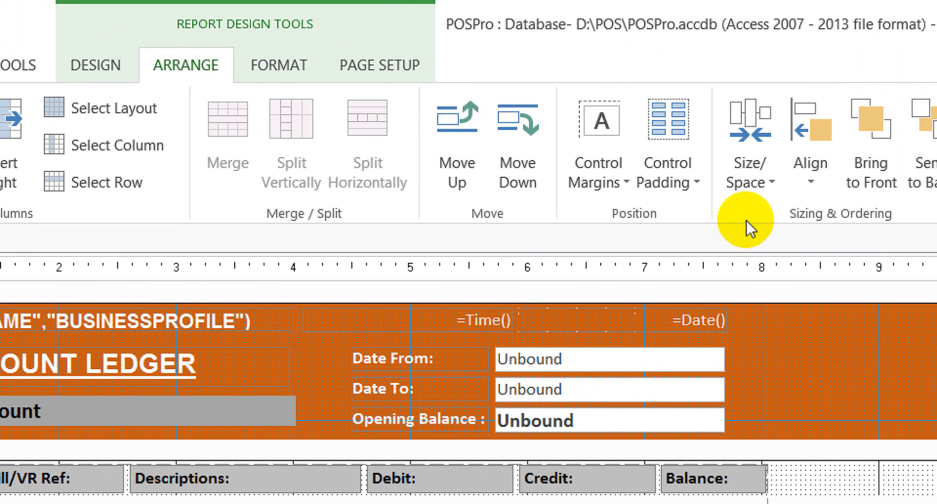
left_click(742, 193)
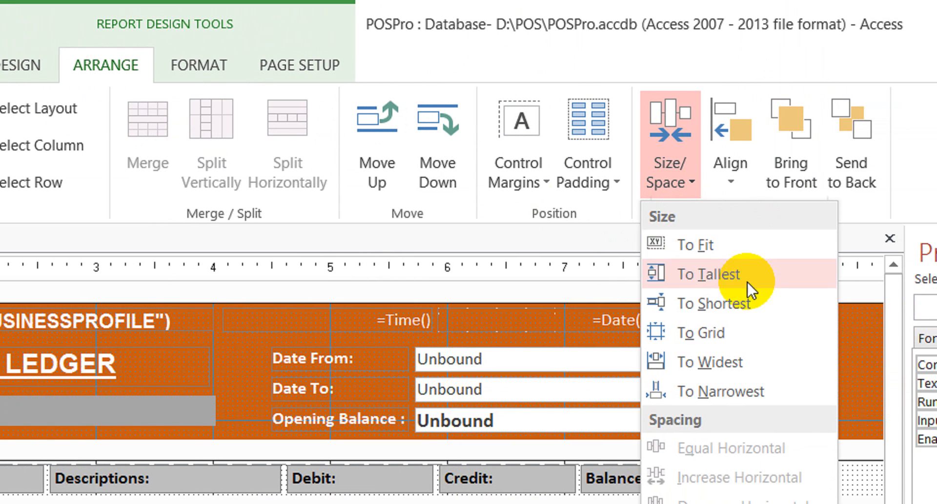
left_click(740, 294)
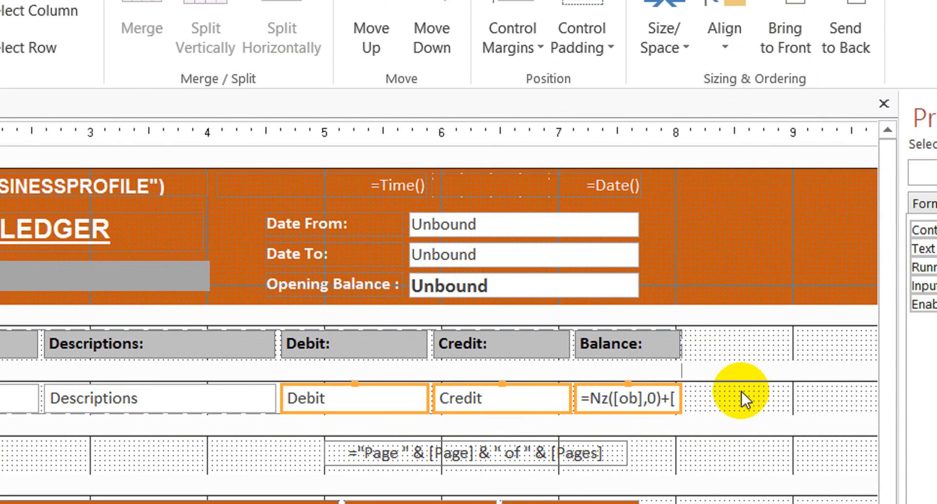
Narrow the Debit column to about 1.1 inches and the Credit column to about 1 inch.
left_click(742, 480)
left_click_drag(432, 365, 395, 361)
left_click(494, 369)
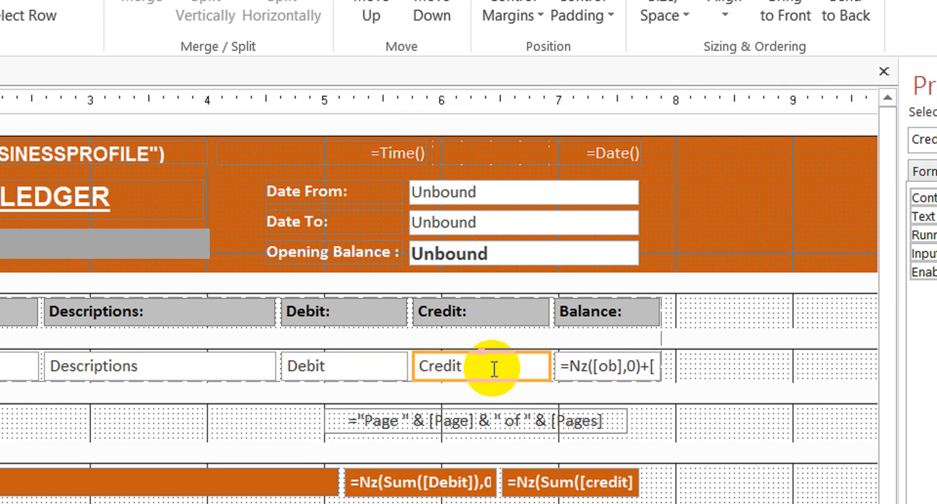
key("shift+Left")
key("shift+Left")
key("shift+Left")
key("shift+Left")
key("shift+Left")
key("shift+Left")
key("shift+Left")
key("shift+Left")
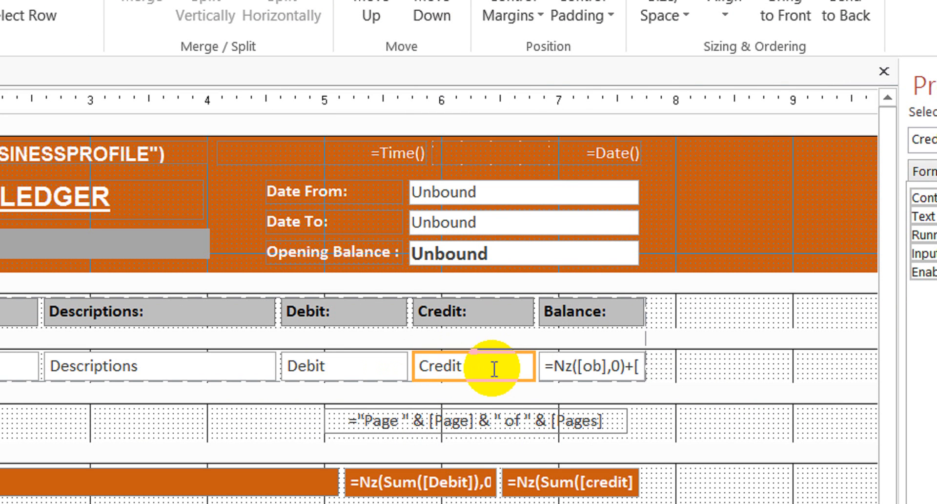
Widen the final Balance column slightly so that it ends at about 7.75 inches on the ruler.
left_click(597, 367)
key("shift+Right")
key("shift+Right")
key("shift+Right")
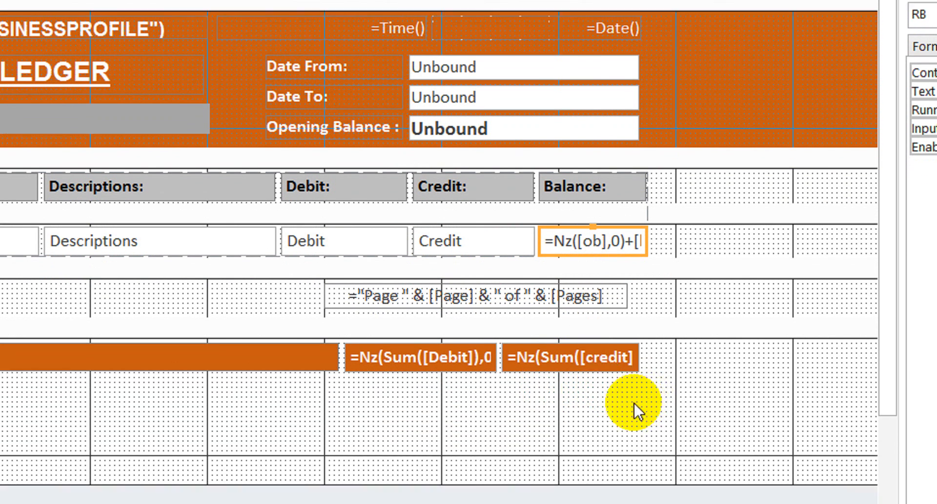
left_click(634, 403)
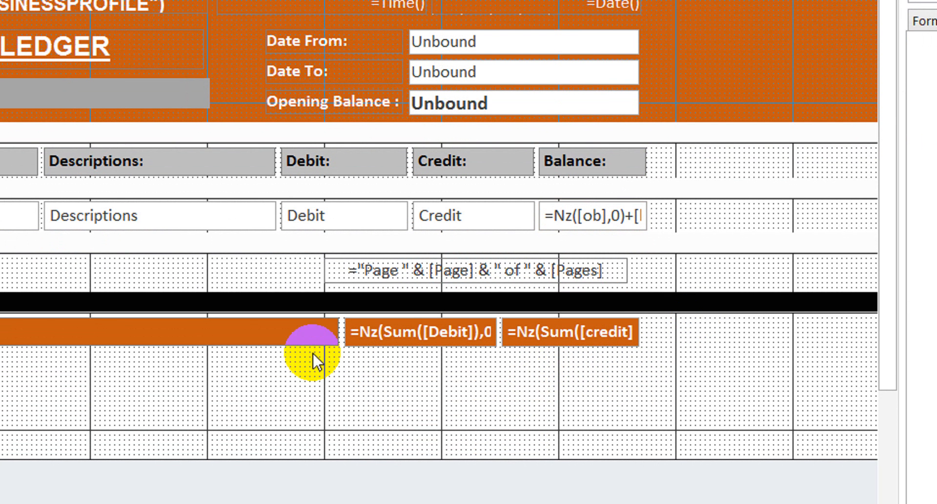
Narrow the TOTAL label in the report footer so that the debit total starts beneath the Debit column.
left_click(294, 330)
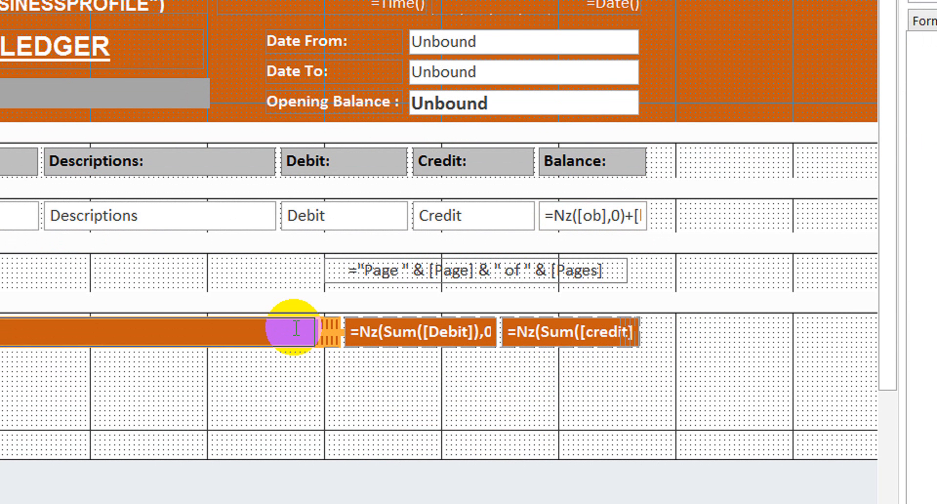
key("shift+Left")
key("shift+Left")
key("shift+Left")
key("shift+Left")
key("shift+Left")
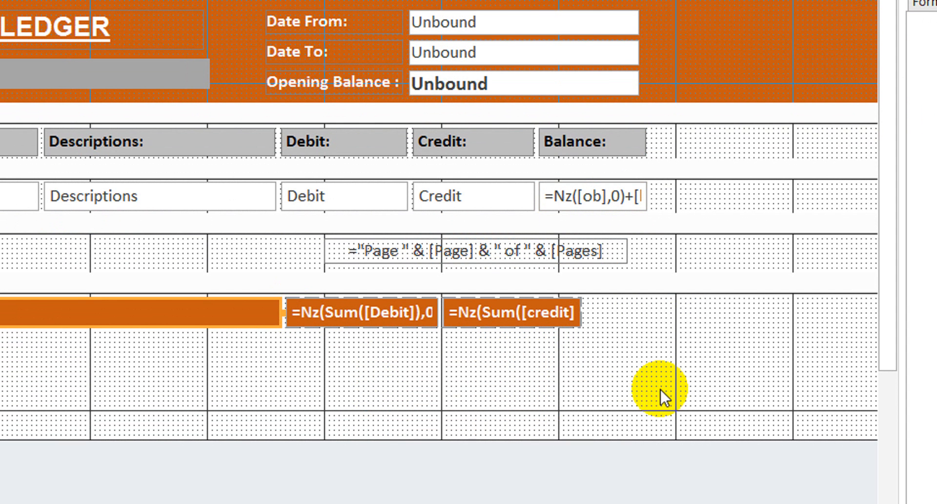
left_click(680, 396)
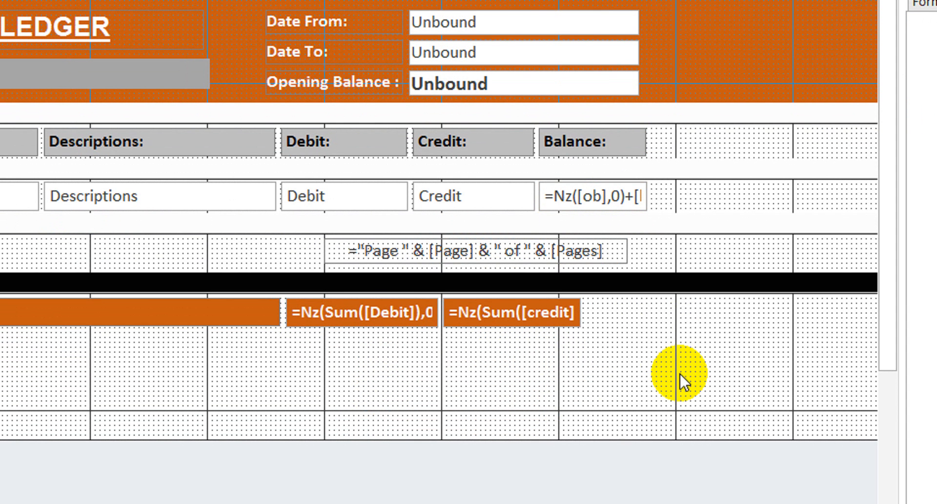
Duplicate the credit total text box in the report footer and place the copy directly after it in the TOTAL row.
left_click(587, 383)
left_click(507, 299)
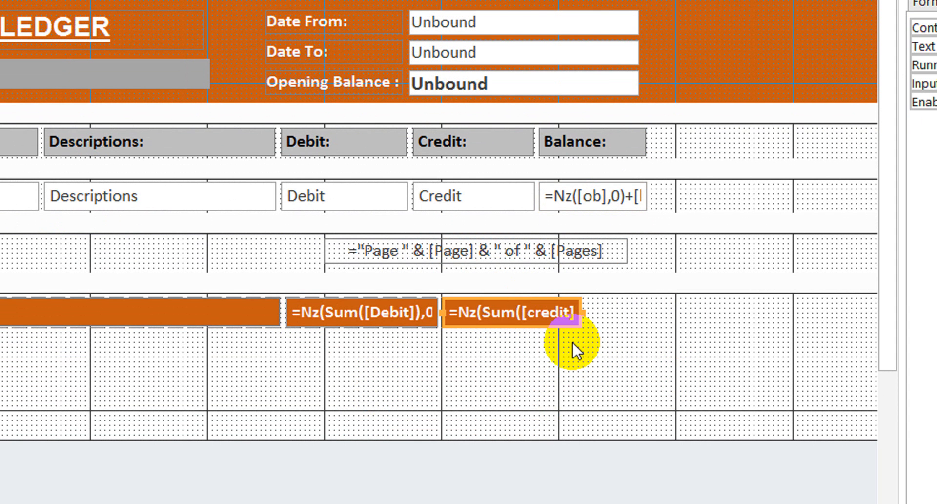
key("ctrl+v")
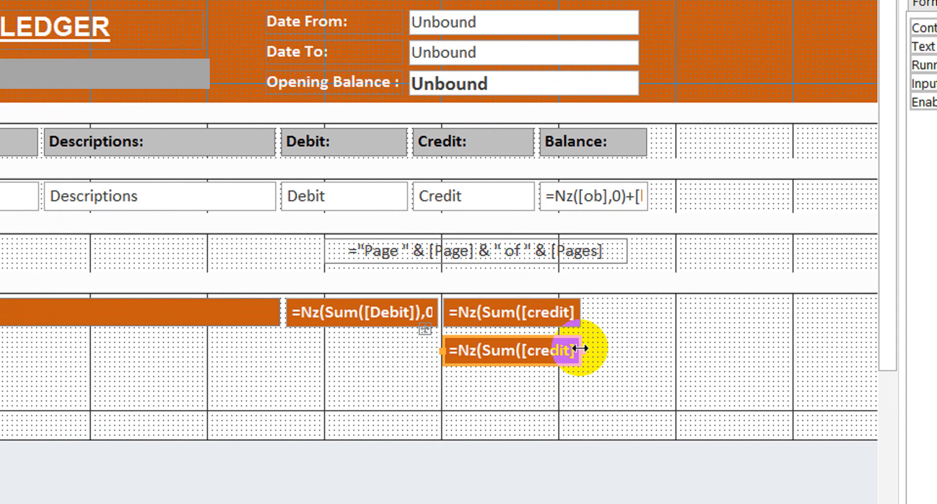
left_click_drag(424, 333, 578, 297)
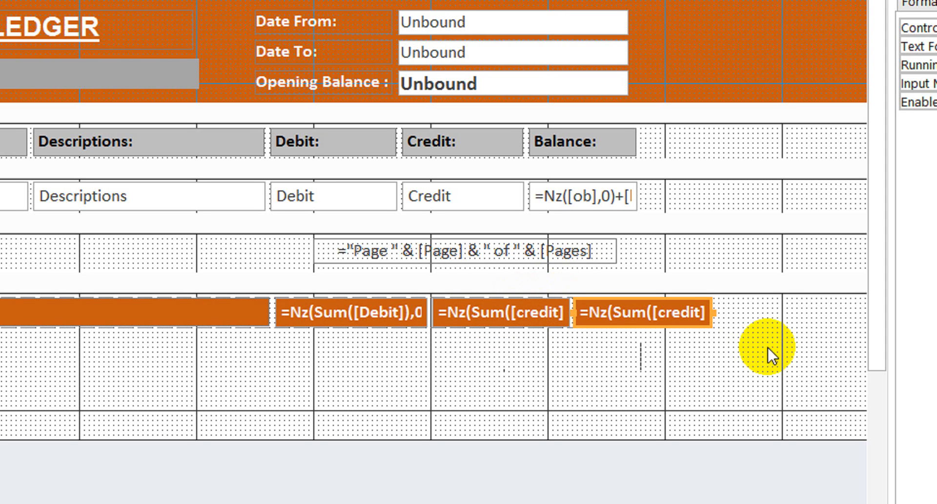
left_click(643, 311)
left_click(537, 320)
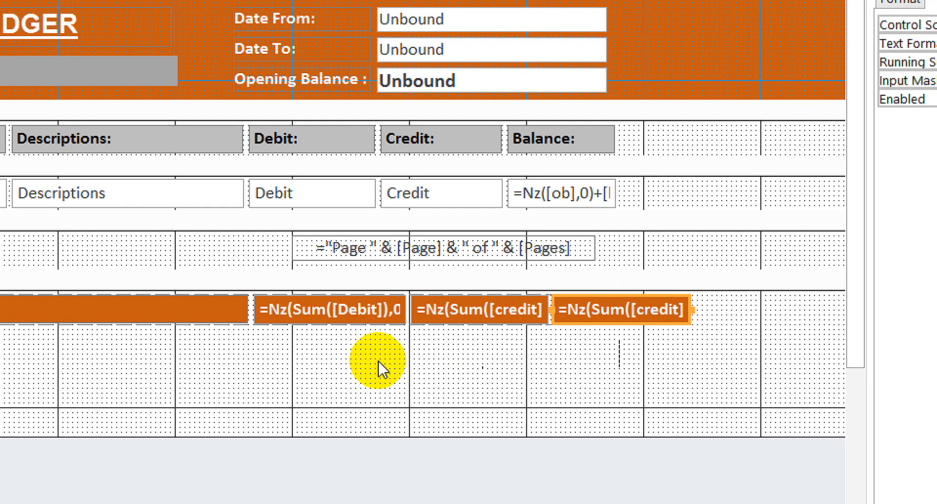
Narrow the debit total text box in the report footer to roughly match the Debit column's width.
left_click(361, 315)
key("shift+Left")
key("shift+Left")
key("shift+Left")
key("shift+Left")
key("shift+Left")
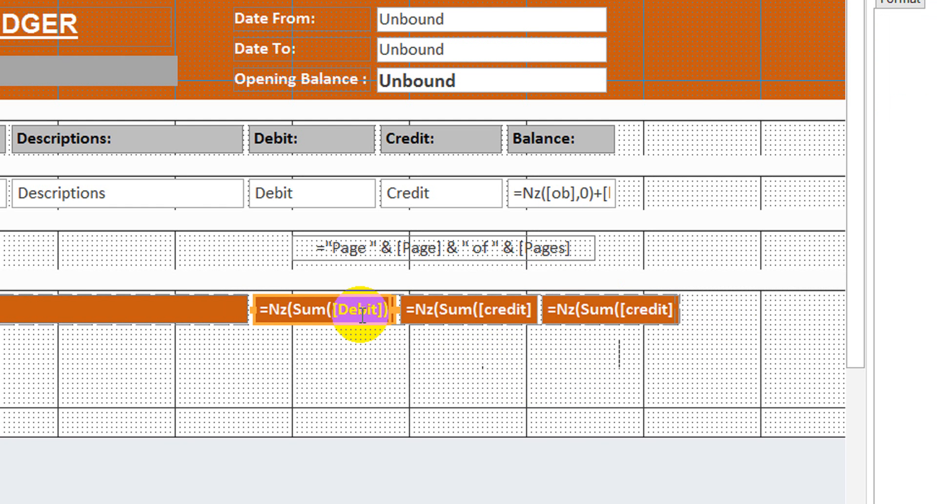
key("shift+Right")
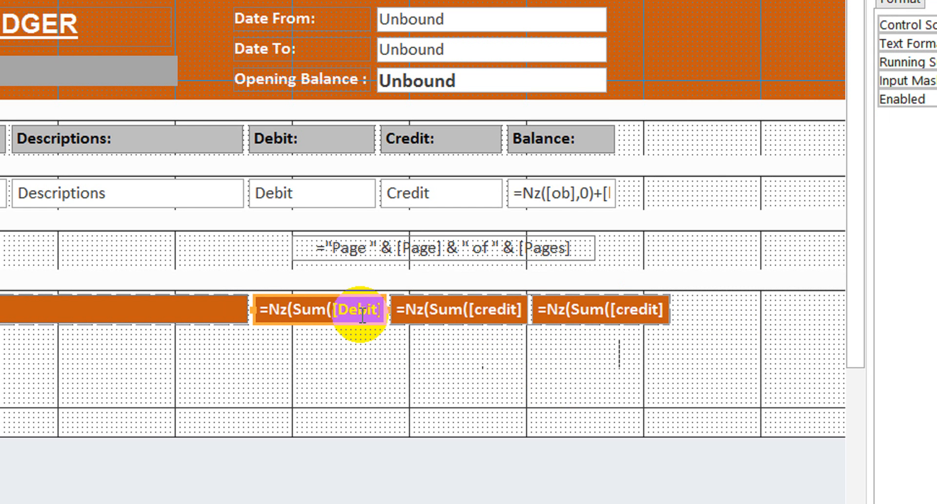
Narrow the credit total text box and its copy in the report footer to roughly match the Credit and Balance columns.
left_click(470, 317)
key("shift+Left")
key("shift+Left")
key("shift+Left")
key("shift+Left")
key("shift+Left")
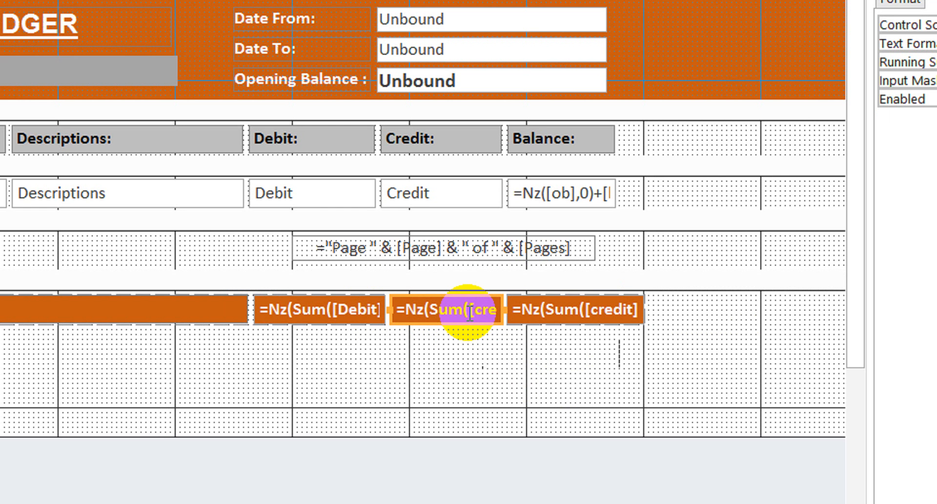
left_click(534, 307)
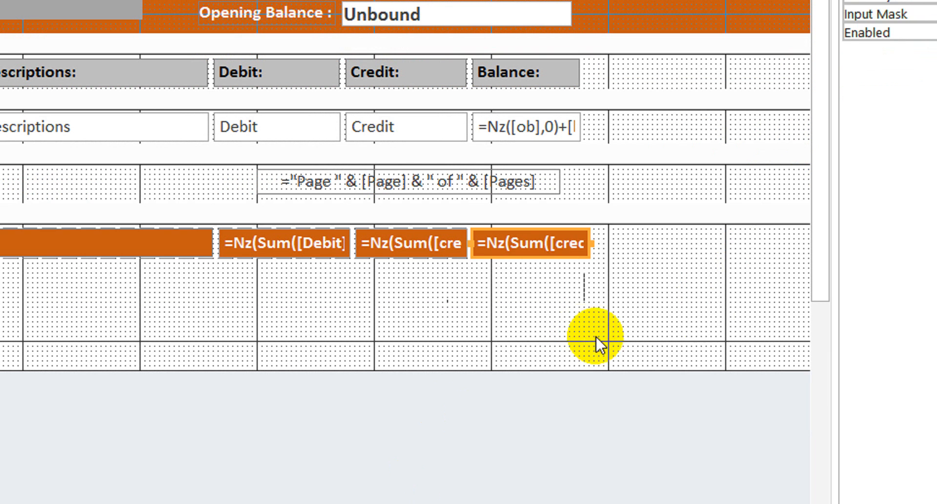
left_click(742, 384)
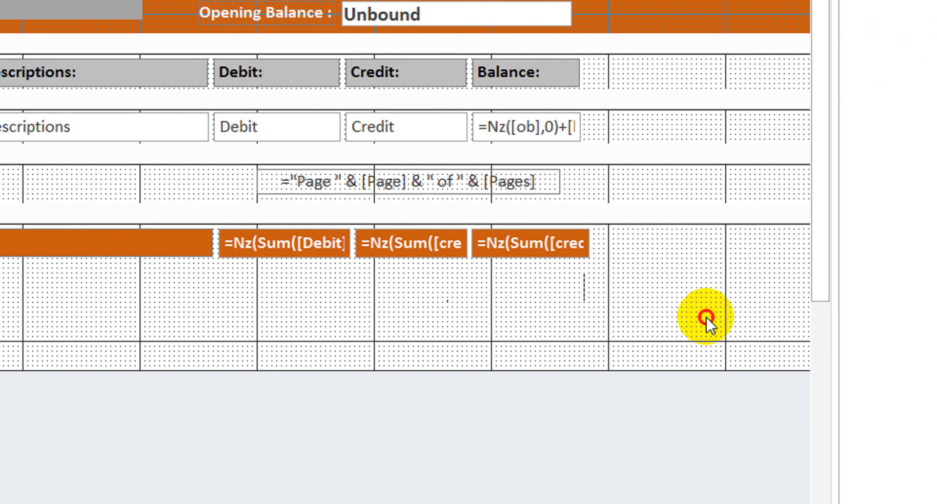
Clear the copied credit sum expression from the last text box in the report footer's TOTAL row.
left_click(560, 250)
left_click(549, 251)
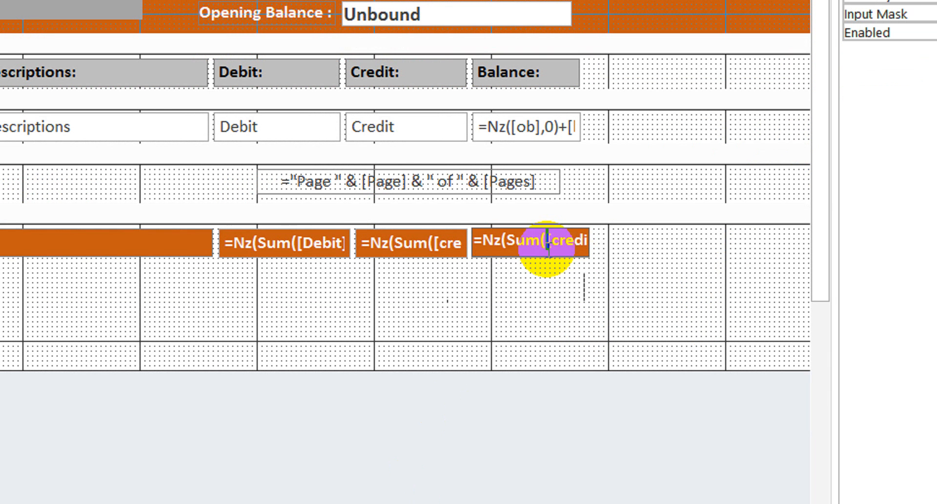
key("Right")
key("End")
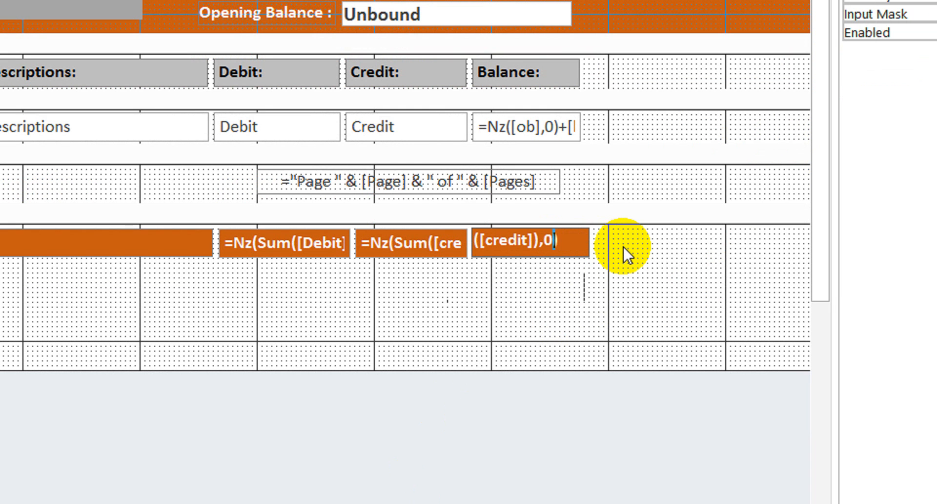
key("Left")
key("Left")
key("Left")
key("Left")
key("Left")
key("Left")
key("Left")
key("Left")
key("Left")
key("Left")
key("Left")
key("Left")
key("Left")
key("Left")
key("Left")
key("Left")
key("Left")
key("Left")
key("Right")
key("Right")
key("Right")
key("Right")
key("Right")
key("Right")
key("Right")
key("Right")
key("Right")
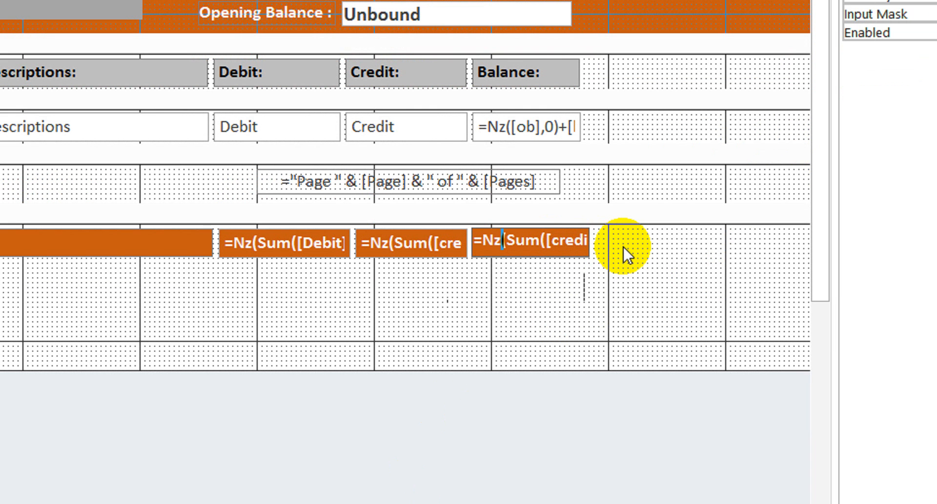
key("Left")
key("Left")
key("Left")
key("Left")
key("Left")
key("Left")
key("Left")
key("Left")
key("Left")
key("Left")
key("Left")
key("shift+Right")
key("shift+Right")
key("shift+Right")
key("shift+Right")
key("shift+Right")
key("shift+Right")
key("shift+Right")
key("shift+Right")
key("shift+Right")
key("shift+Right")
key("shift+Right")
key("shift+Right")
key("shift+Right")
key("shift+Right")
key("shift+Right")
key("shift+Right")
key("shift+Right")
key("shift+Right")
key("shift+Right")
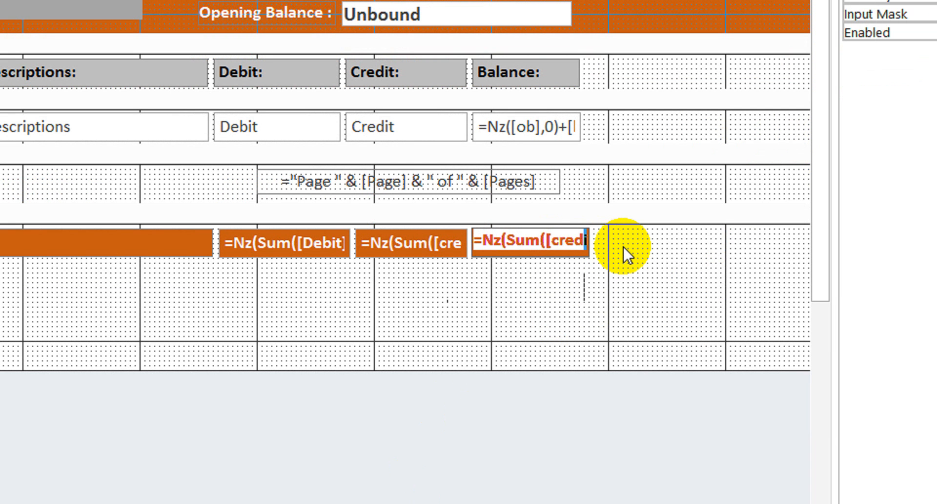
key("Delete")
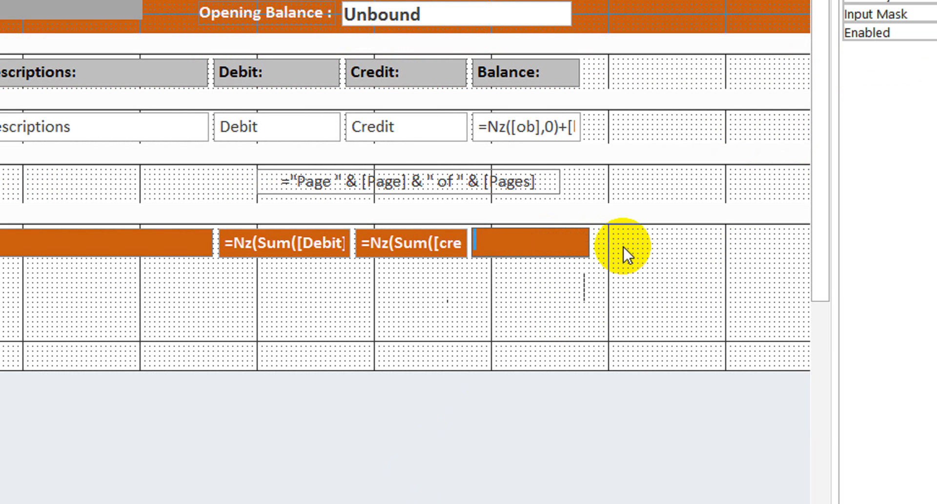
left_click(521, 326)
Enter the expression =sd-sc+ob in the empty text box beneath the Balance column in the report footer.
left_click(298, 244)
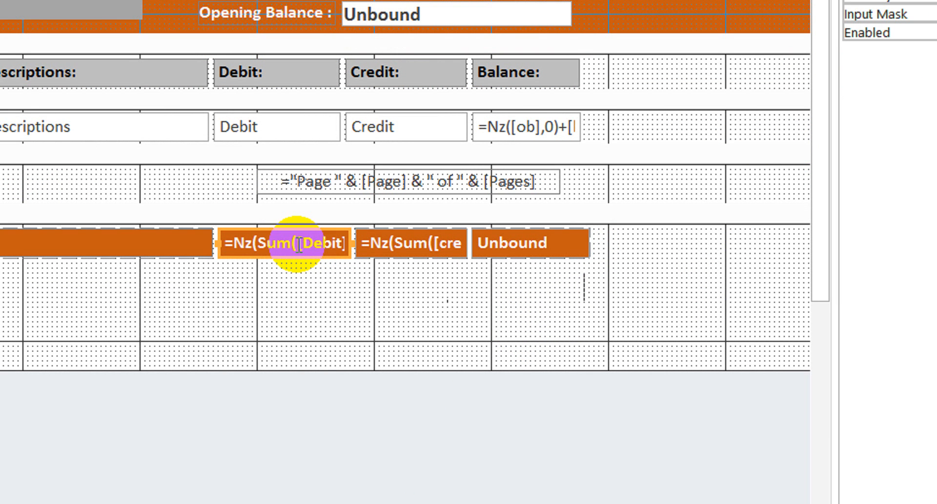
left_click(419, 244)
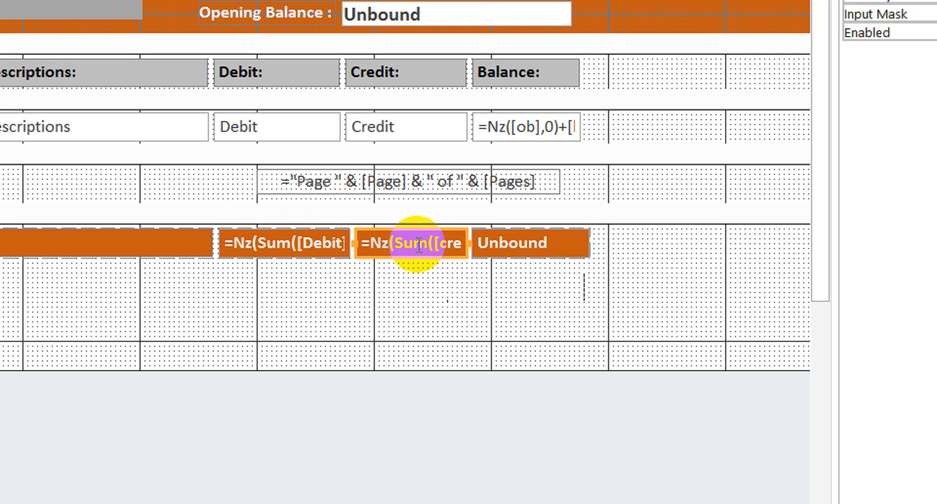
left_click(552, 242)
left_click(552, 241)
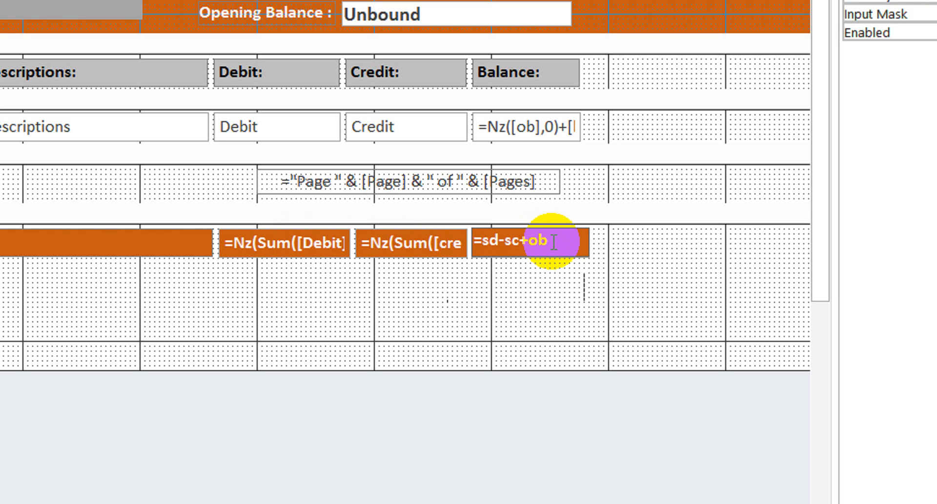
left_click(528, 293)
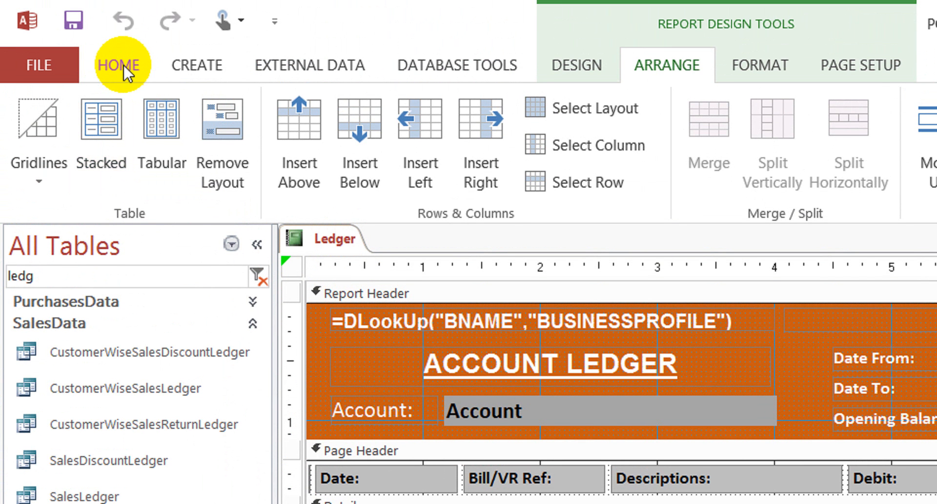
Show the ledger in Report View and examine the rows and totals towards the end of the report.
left_click(119, 65)
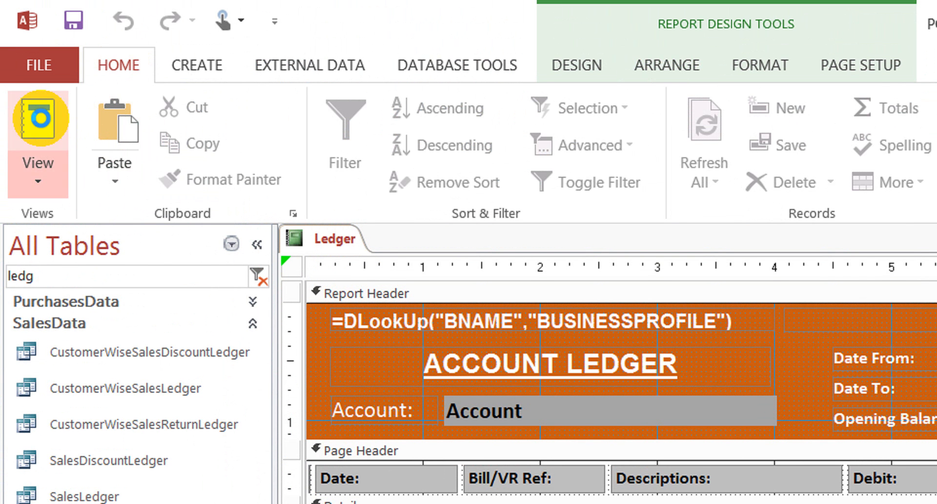
left_click(39, 120)
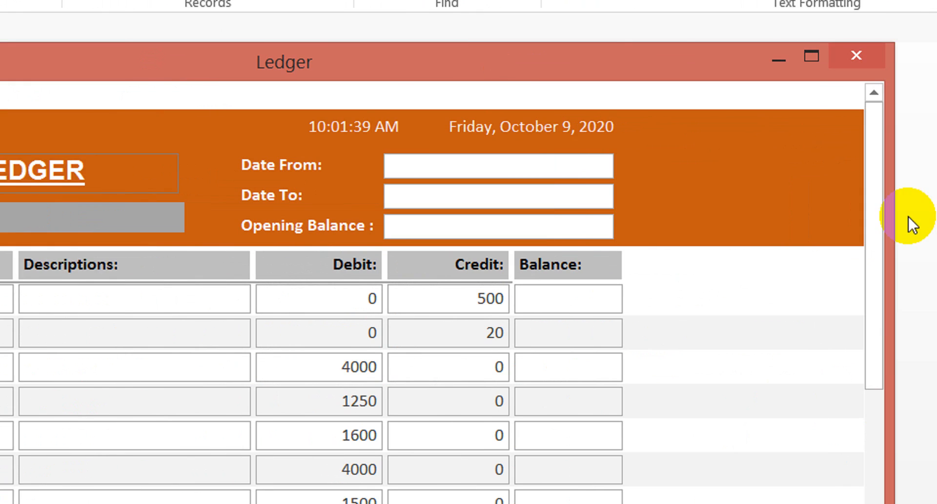
left_click_drag(874, 181, 754, 444)
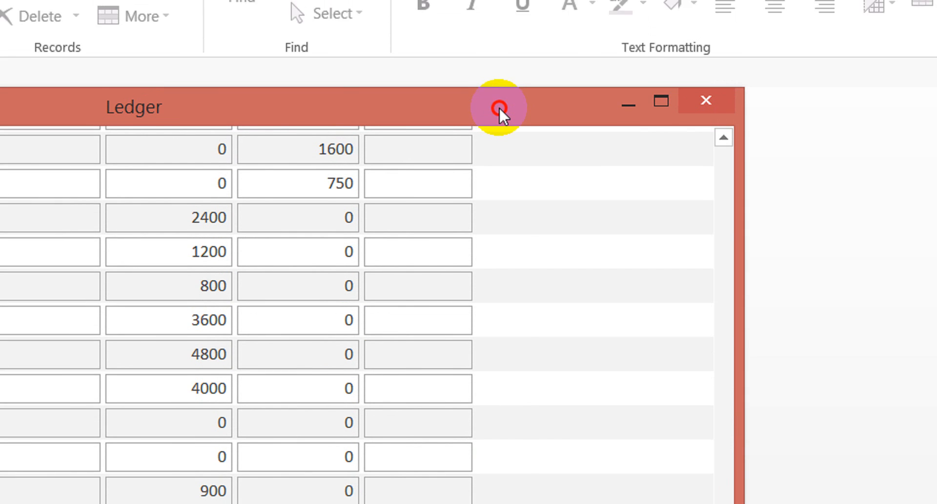
left_click_drag(499, 107, 558, 65)
left_click(477, 384)
Return to Design View and change the footer balance expression to =[sd]-[sc]+nz([ob],0).
right_click(588, 88)
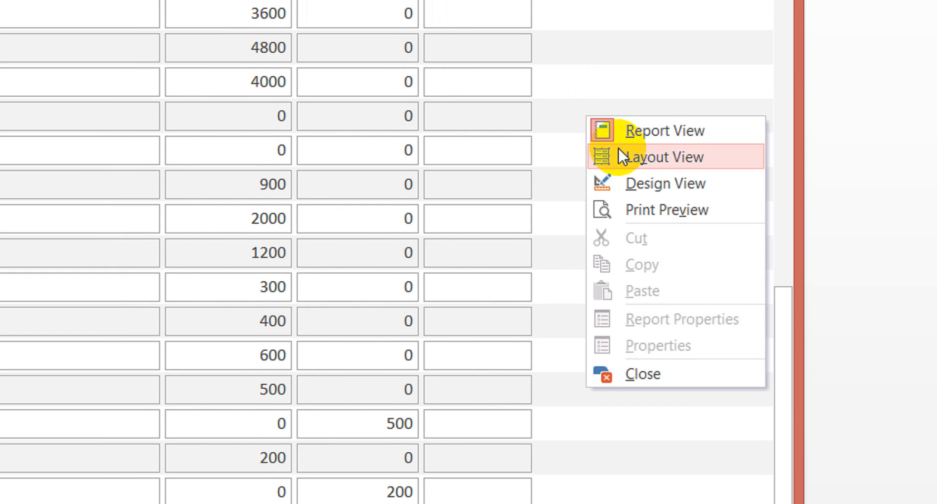
left_click(649, 178)
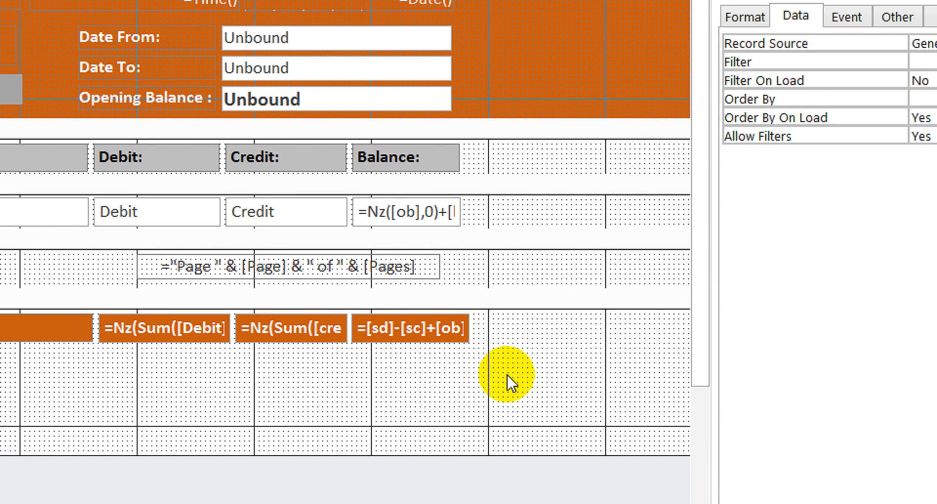
left_click(508, 375)
left_click(444, 327)
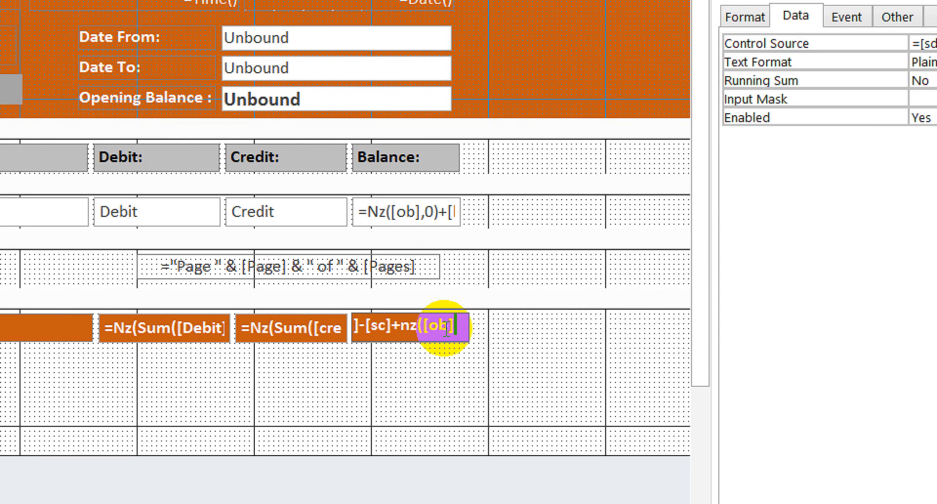
type(")")
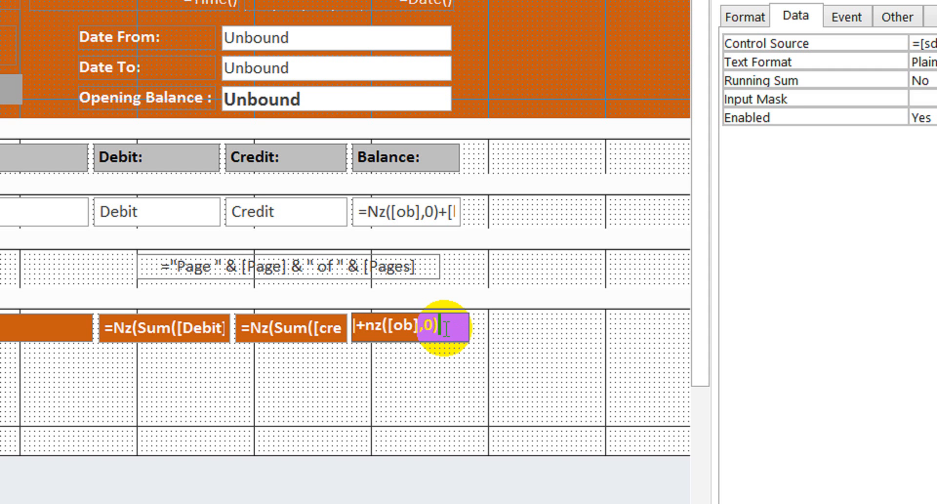
left_click(538, 379)
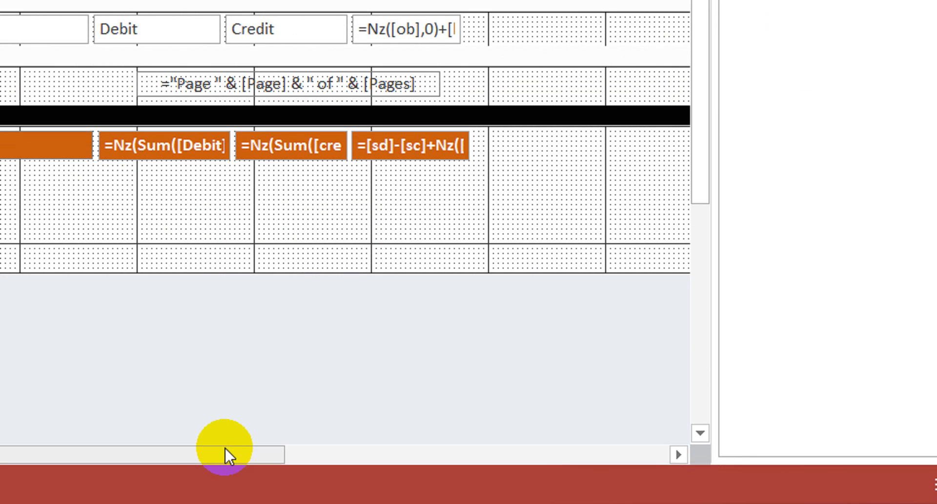
Narrow the report so that its outer edge sits just past the balance total, at about 7.9 inches.
left_click_drag(226, 484, 502, 458)
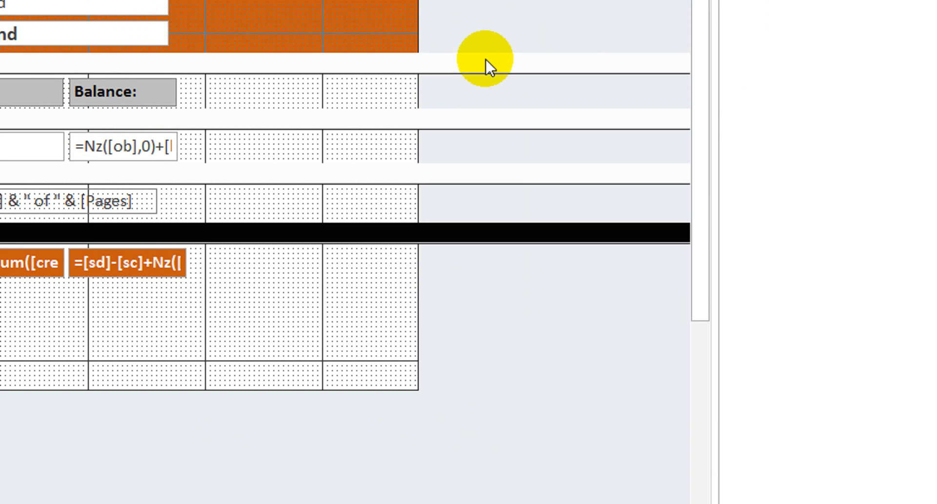
left_click_drag(417, 93, 173, 81)
left_click_drag(182, 122, 198, 137)
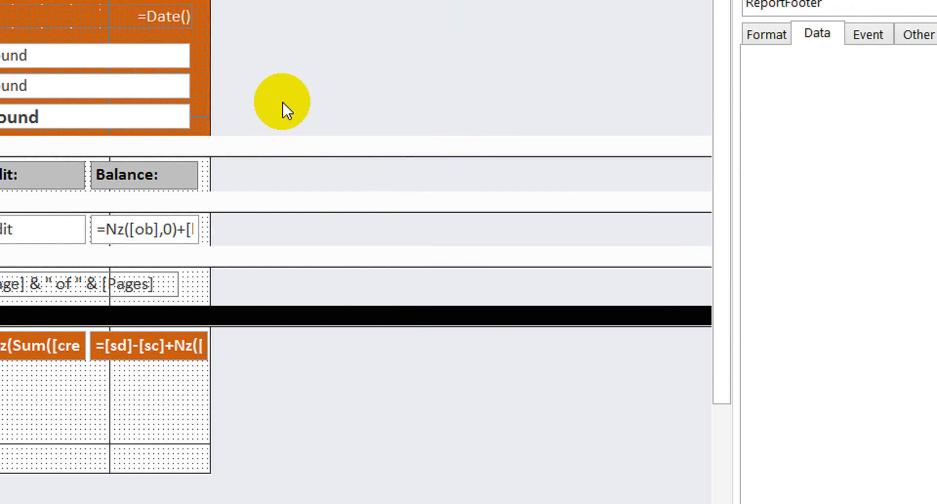
left_click(282, 63)
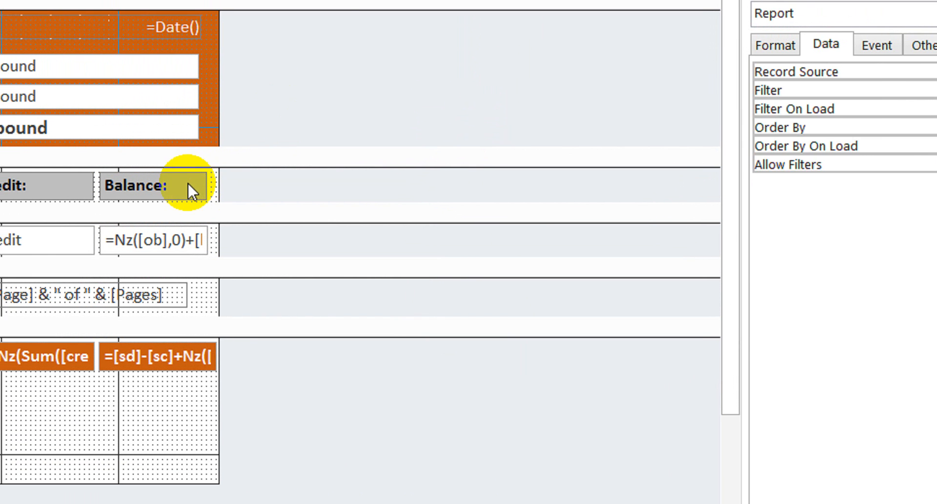
Narrow the footer's balance total slightly and trim the report's width to its end, at about 7.8 inches.
left_click(109, 183)
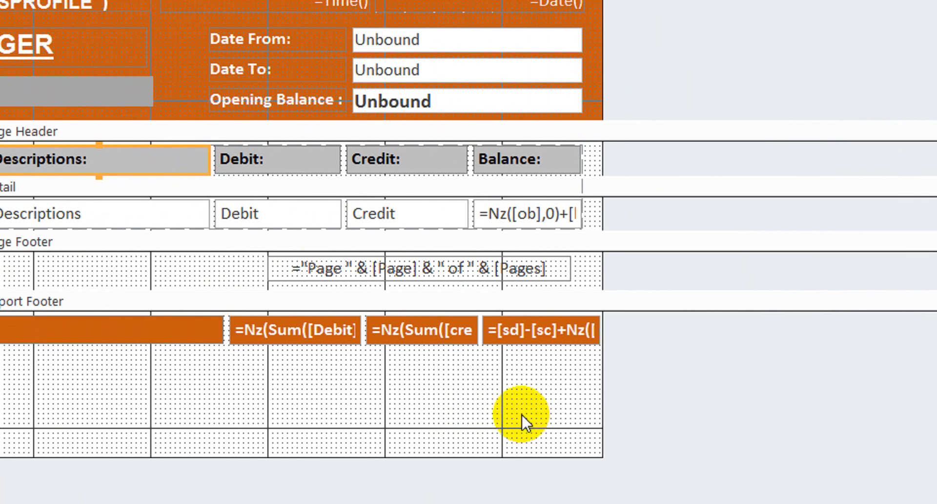
left_click(553, 423)
left_click_drag(307, 304, 306, 316)
key("shift+Left")
key("shift+Left")
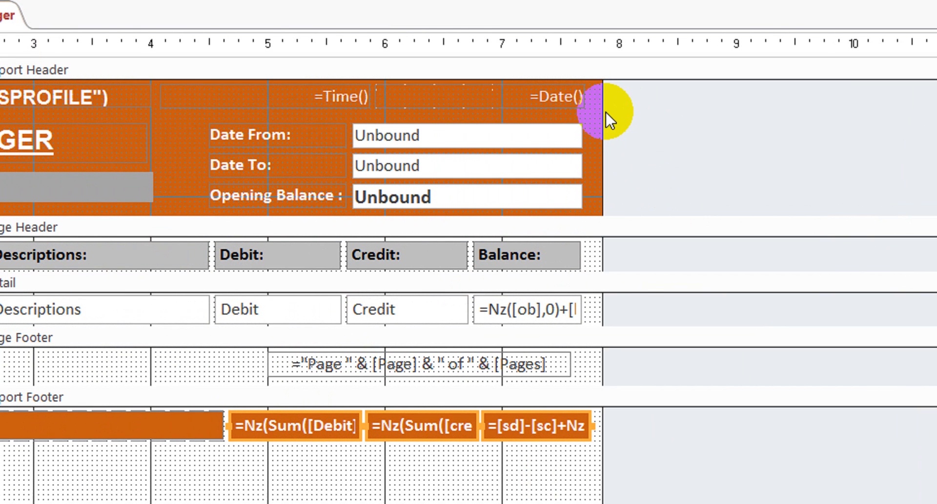
left_click_drag(605, 119, 565, 116)
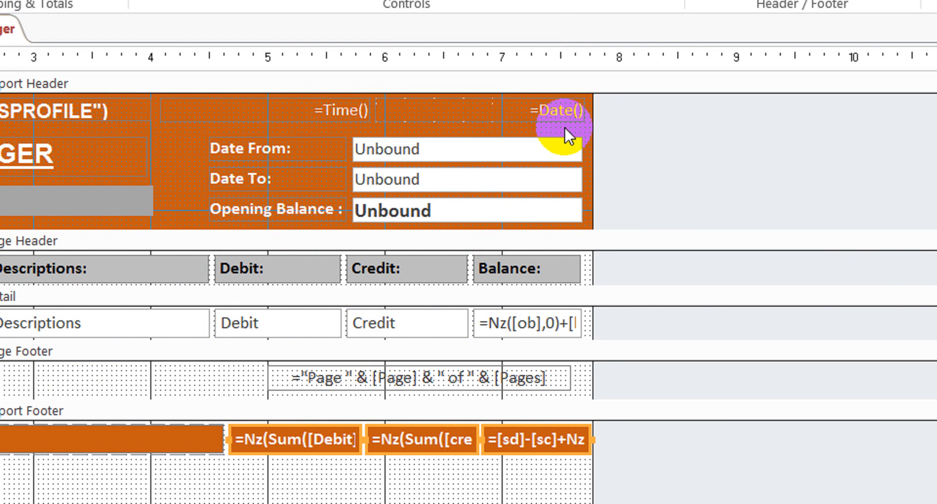
left_click(691, 381)
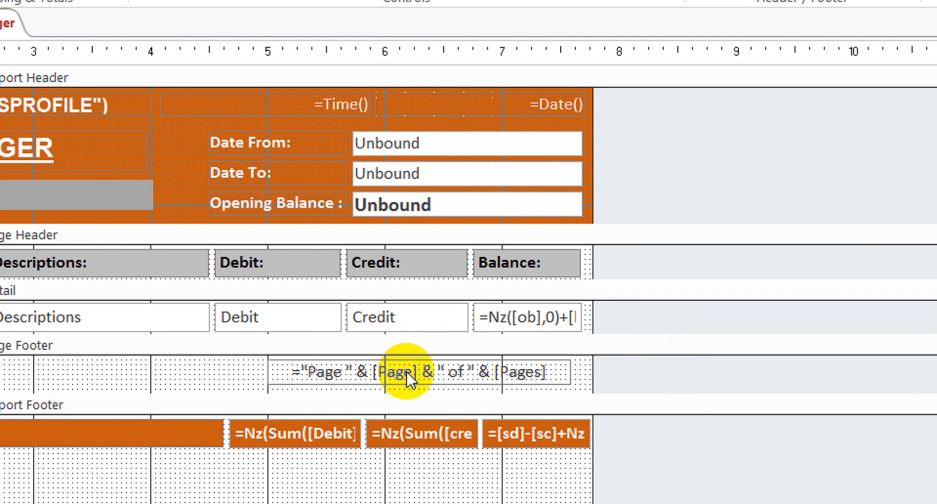
Shift the page number text box right to near the report's edge, and shorten the report footer to just below the totals.
left_click(406, 372)
key("Right")
key("Right")
key("Right")
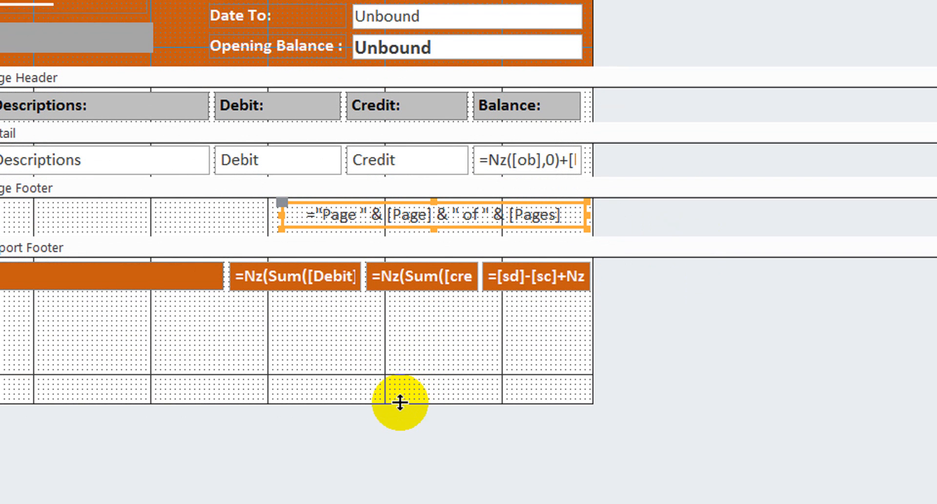
left_click_drag(399, 394, 446, 287)
left_click(659, 277)
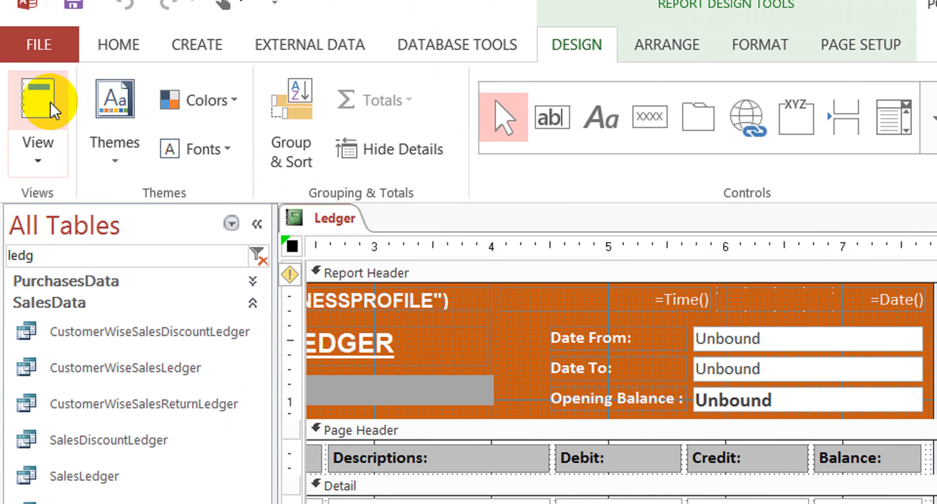
Show the ledger in Report View and compare the Balance values of the last three rows with the footer's balance total.
left_click(48, 65)
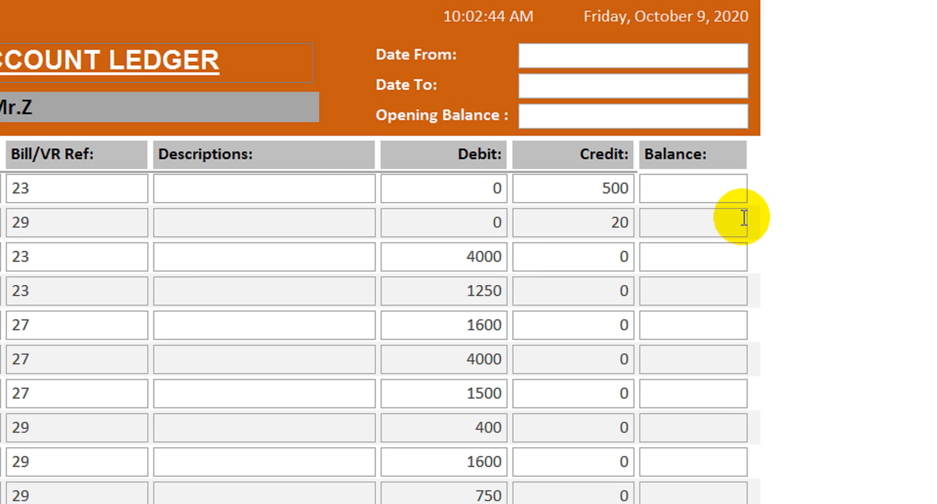
left_click(733, 190)
left_click(708, 224)
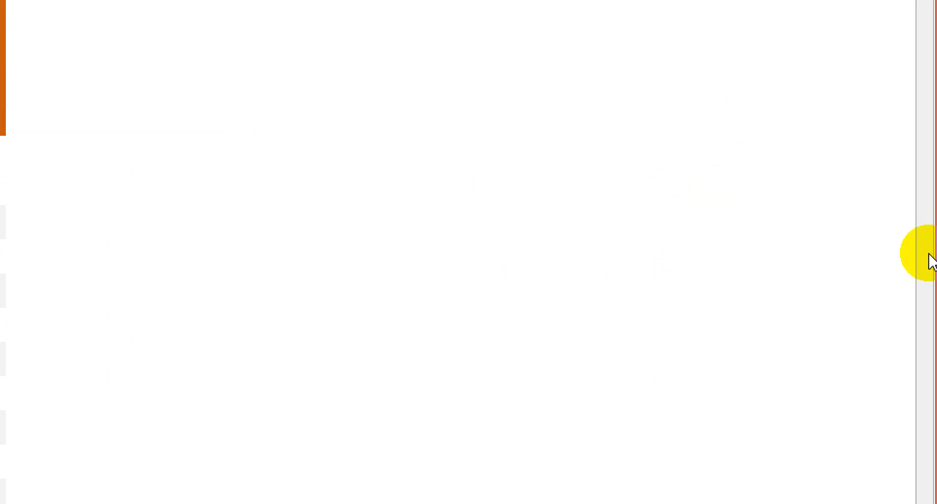
left_click_drag(928, 257, 898, 474)
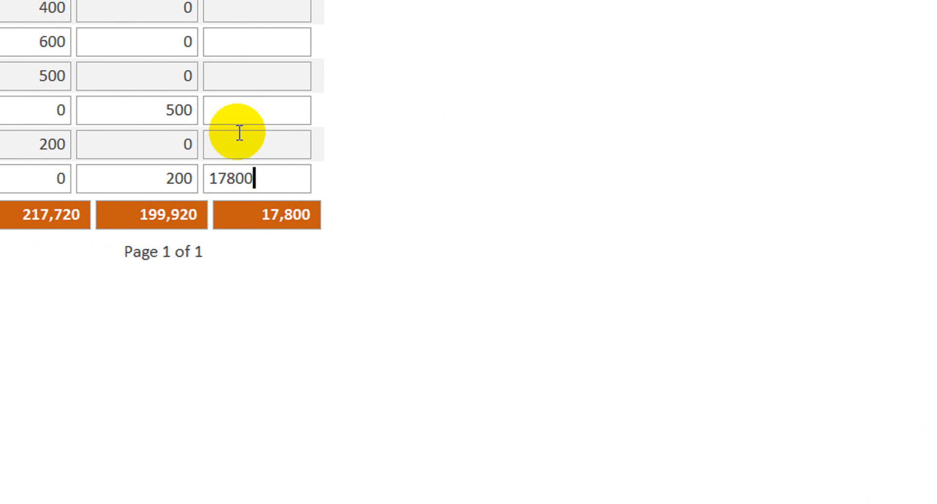
left_click(239, 133)
type("18000")
left_click(256, 112)
type("17800")
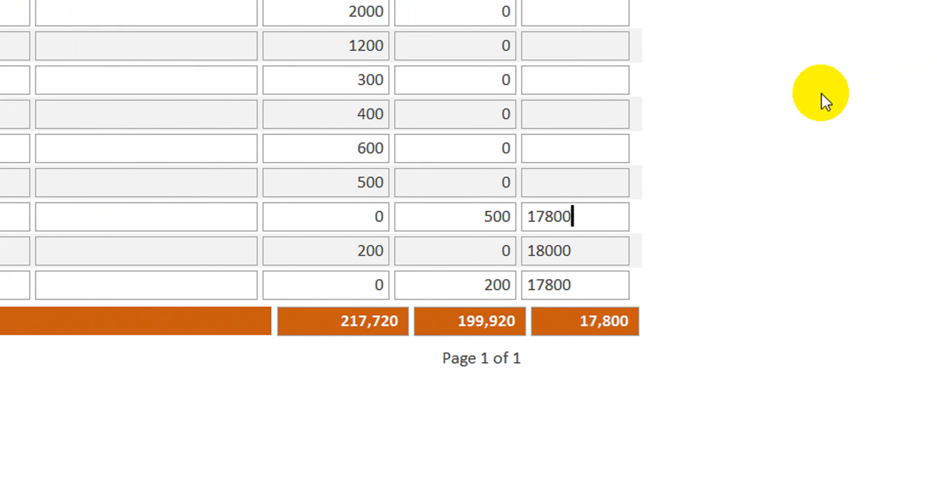
Switch the ledger to Layout View and narrow the orange footer label so that the debit total lines up with the Debit column.
right_click(765, 88)
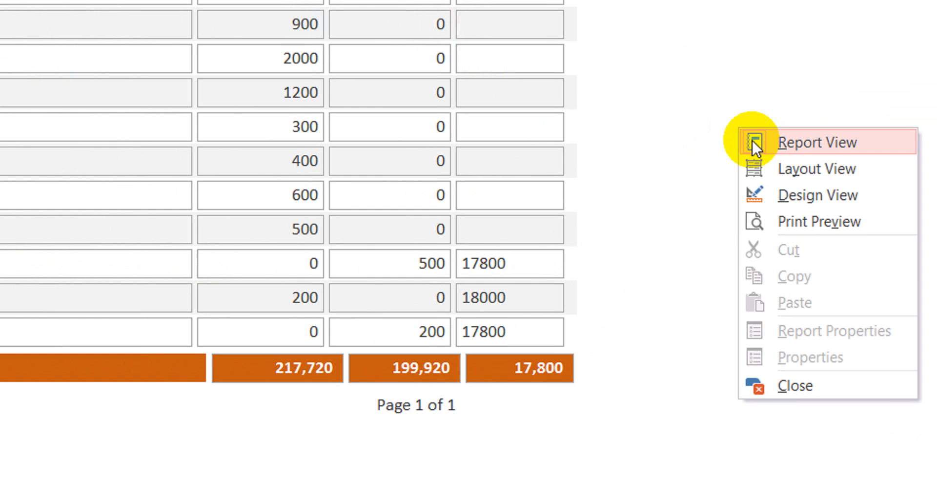
left_click(795, 169)
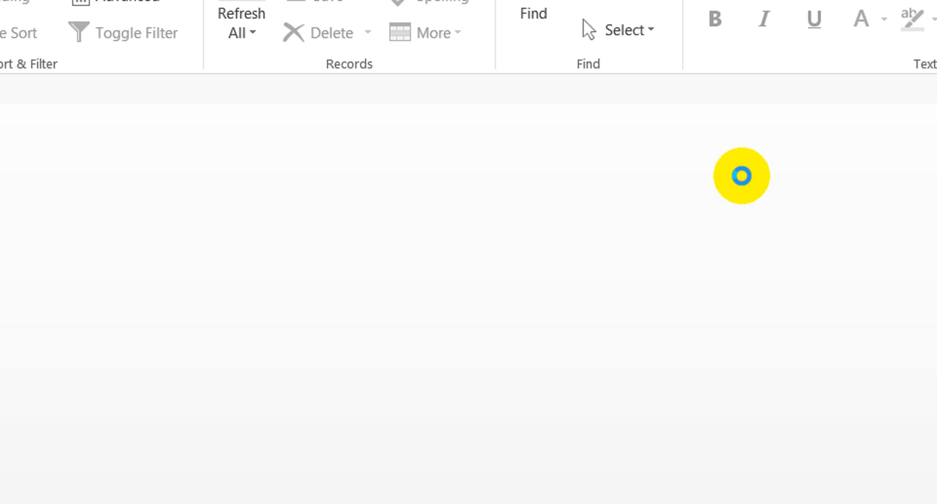
left_click_drag(756, 322, 721, 412)
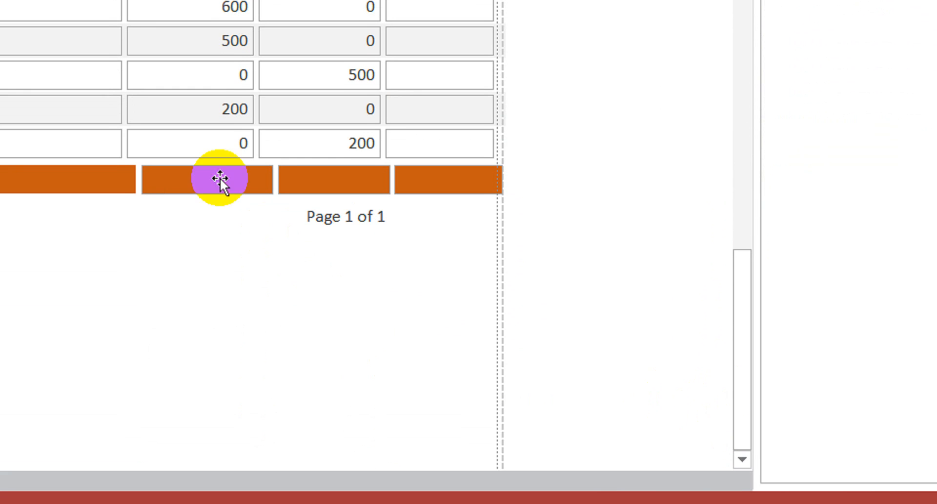
left_click(75, 180)
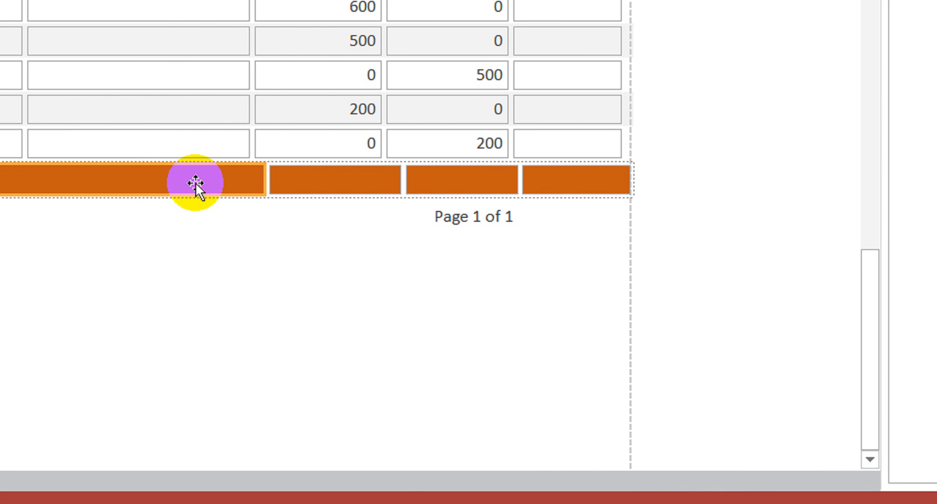
key("shift+Left")
key("shift+Left")
key("shift+Left")
key("shift+Left")
key("shift+Left")
key("shift+Right")
key("shift+Right")
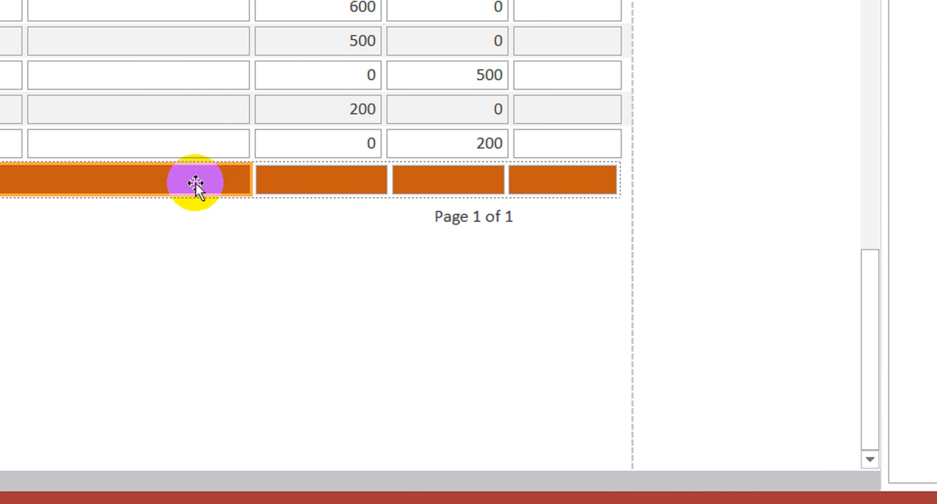
key("shift+Left")
key("shift+Left")
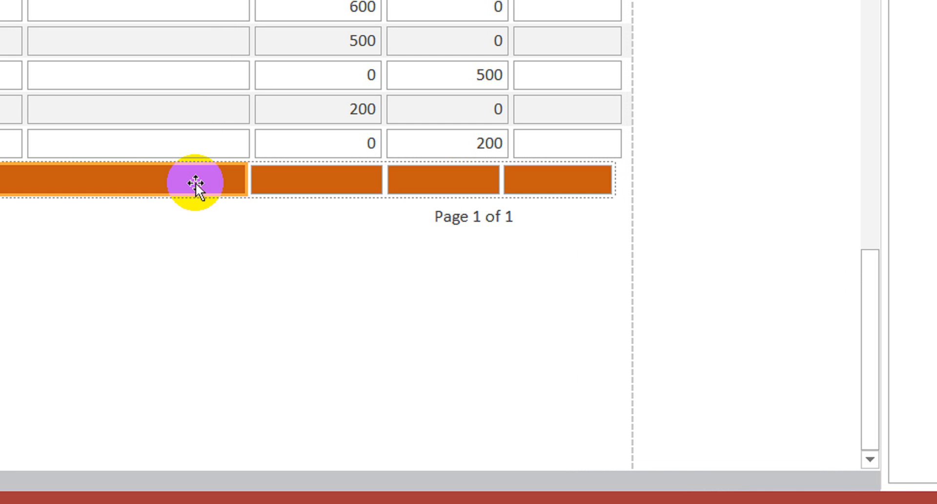
Widen the footer's credit total slightly so that the balance total lines up with the Balance column above it.
left_click(546, 283)
left_click(564, 176)
left_click(350, 184)
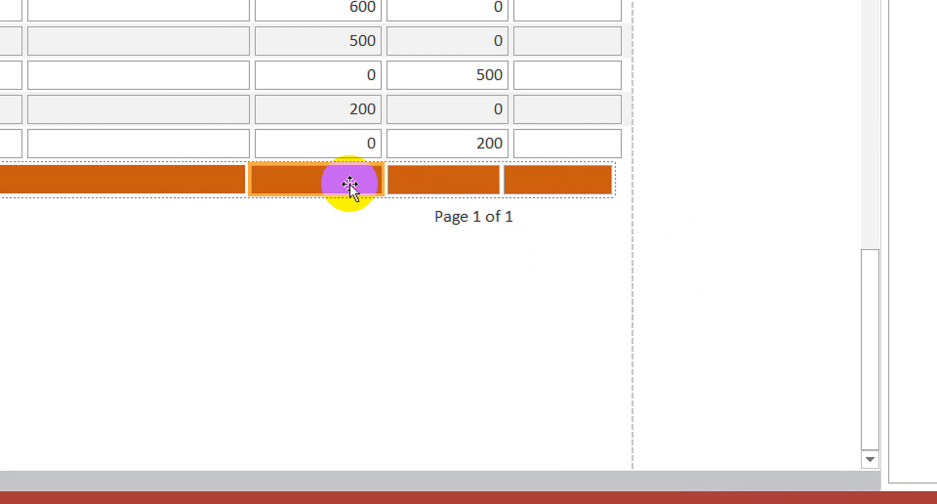
left_click(457, 184)
key("shift+Right")
key("shift+Right")
key("shift+Right")
key("shift+Right")
key("shift+Right")
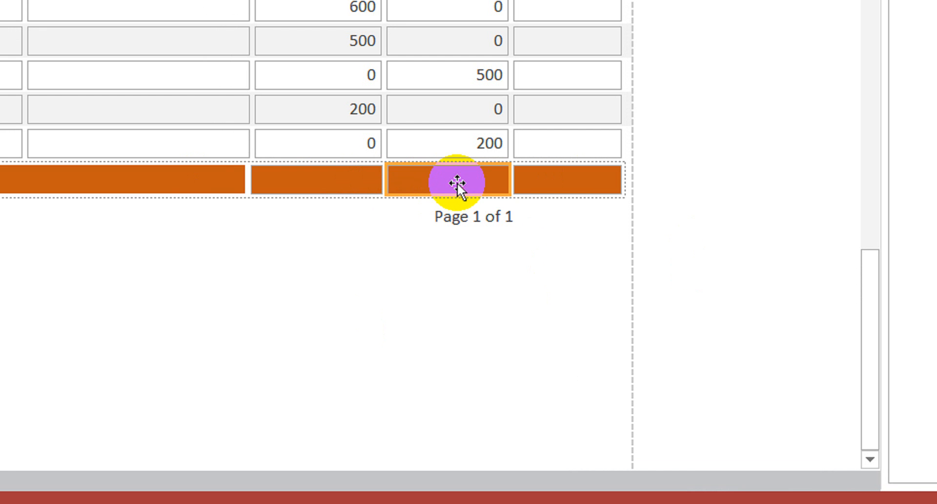
left_click(596, 247)
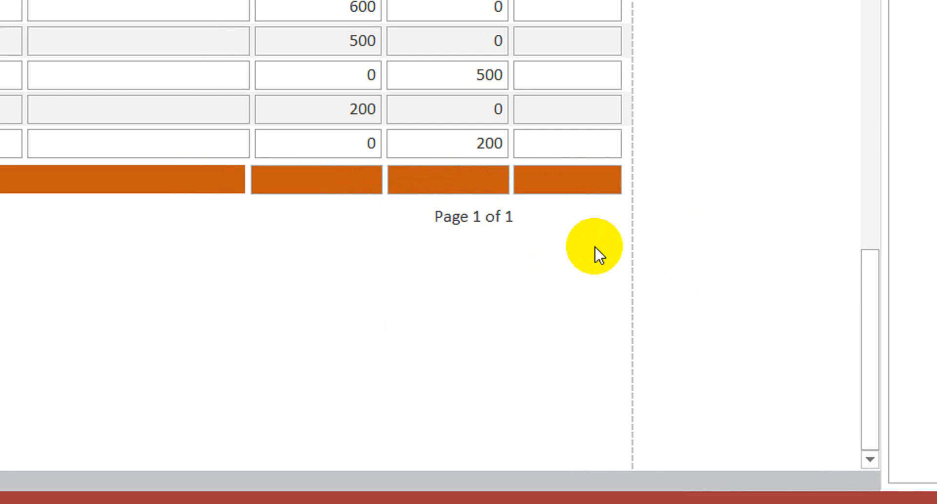
Close the Ledger report, and compact and repair the POSPro database.
left_click(740, 157)
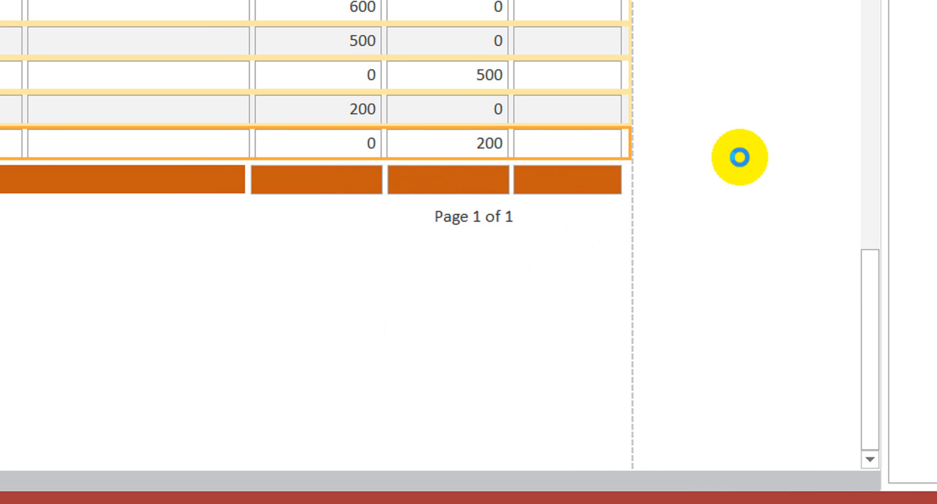
left_click_drag(871, 287, 868, 62)
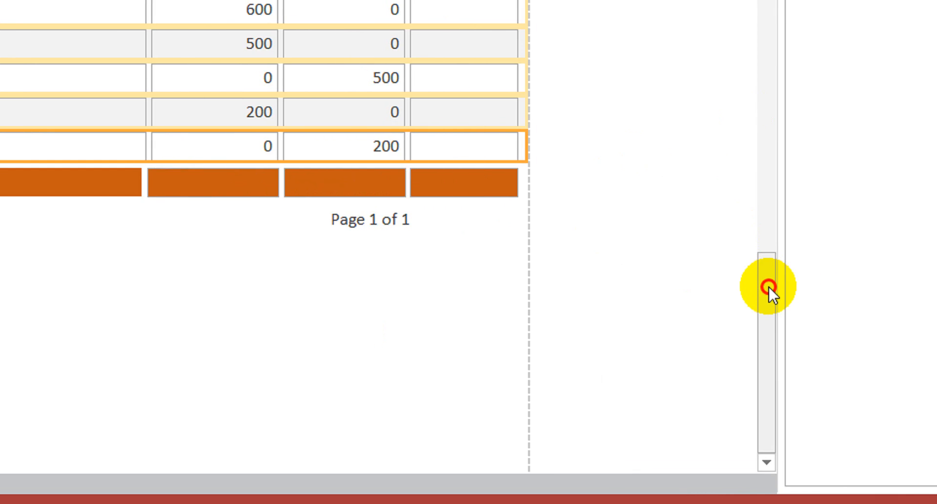
left_click_drag(751, 78, 737, 95)
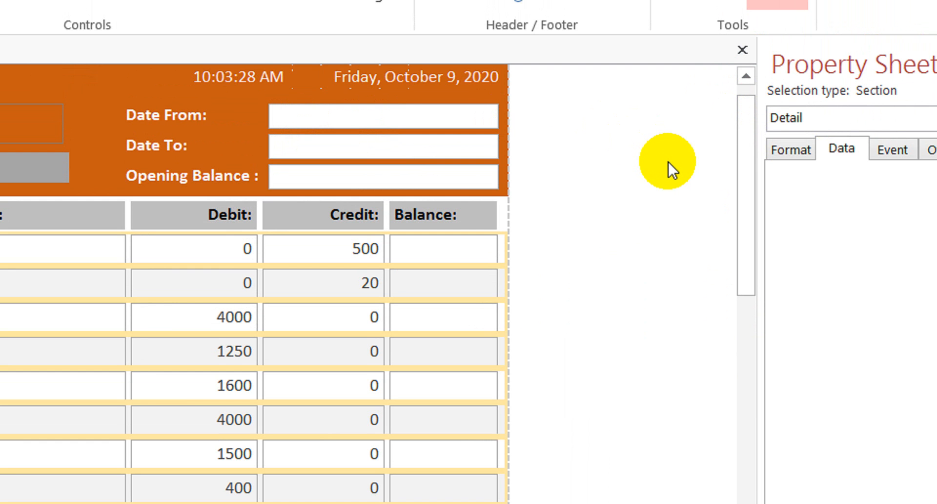
left_click(668, 162)
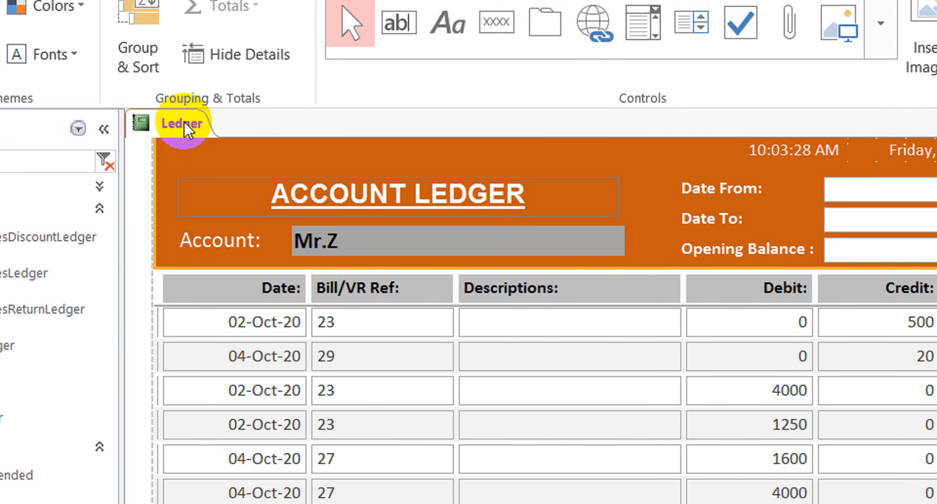
right_click(152, 114)
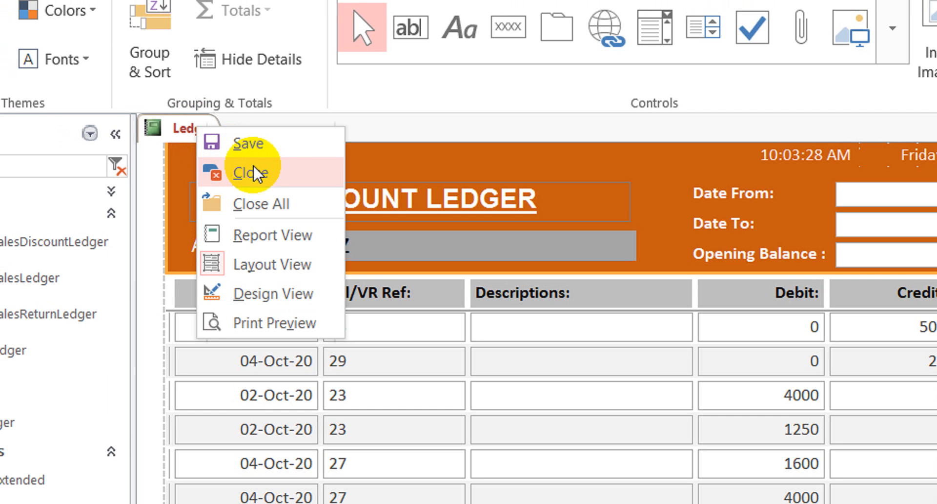
left_click(270, 174)
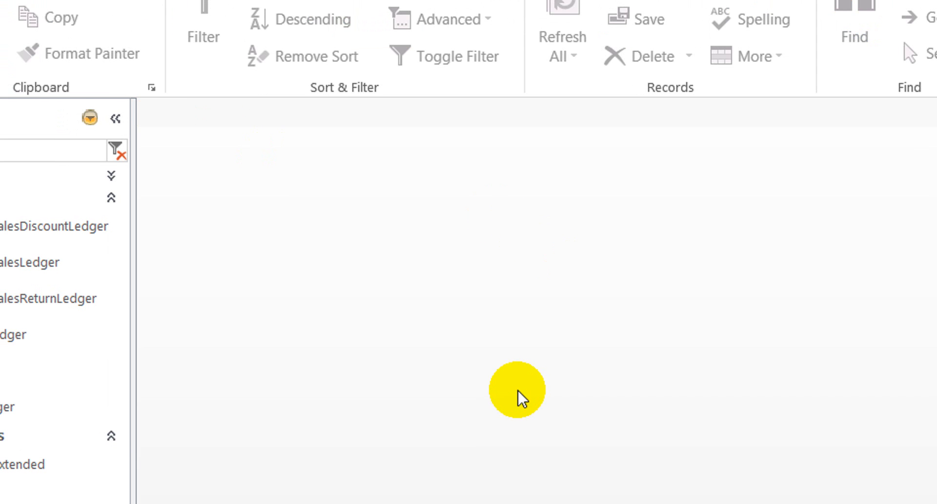
left_click(42, 59)
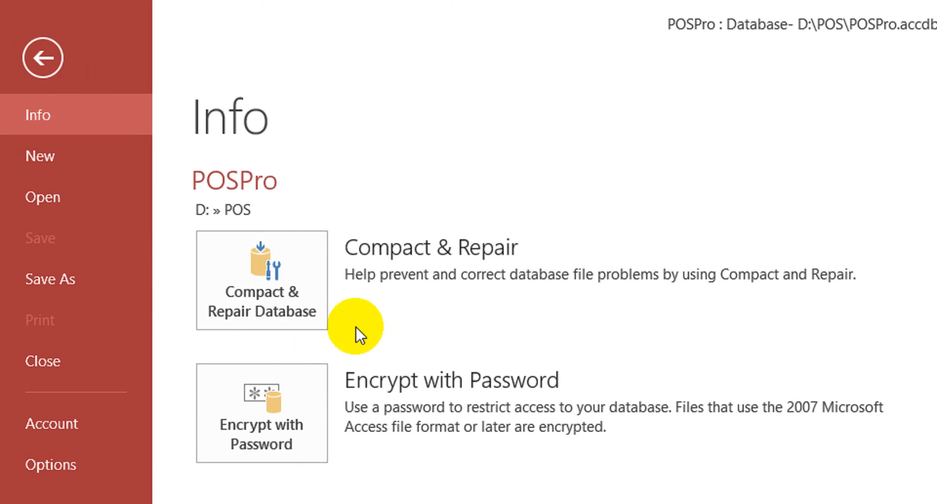
left_click(296, 291)
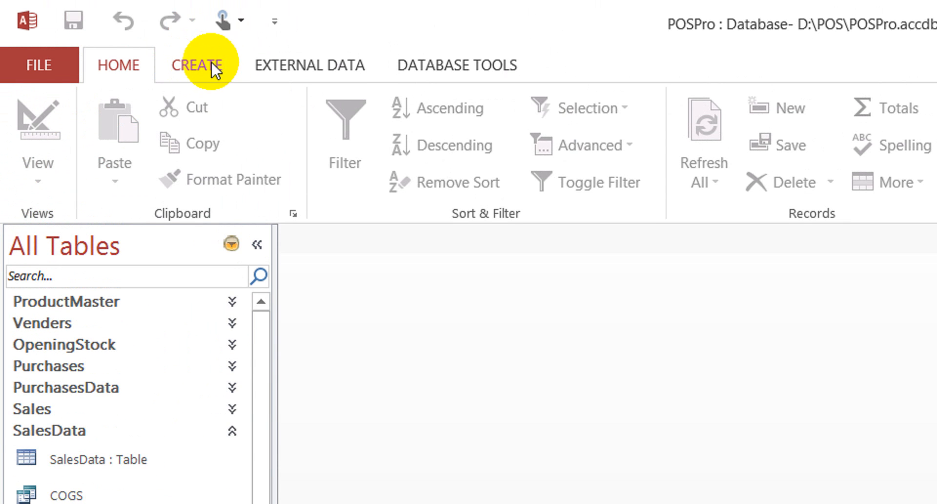
Create a new query in Design View and add the GeneralLedgerExtended query as its source.
left_click(205, 57)
left_click(428, 188)
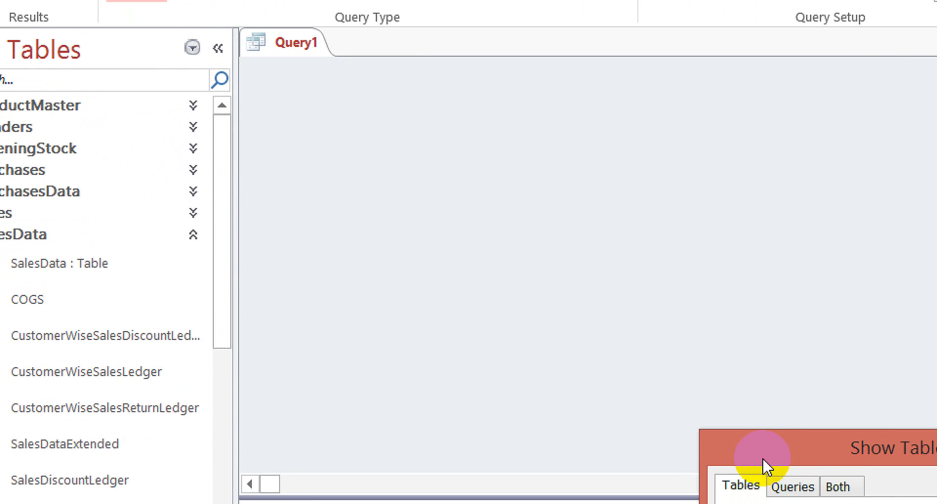
left_click_drag(554, 130, 522, 90)
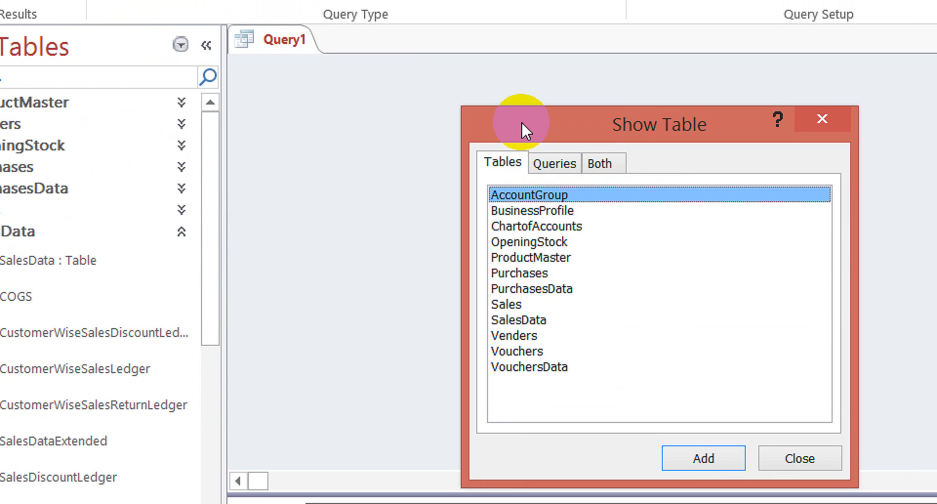
left_click(555, 168)
key("g")
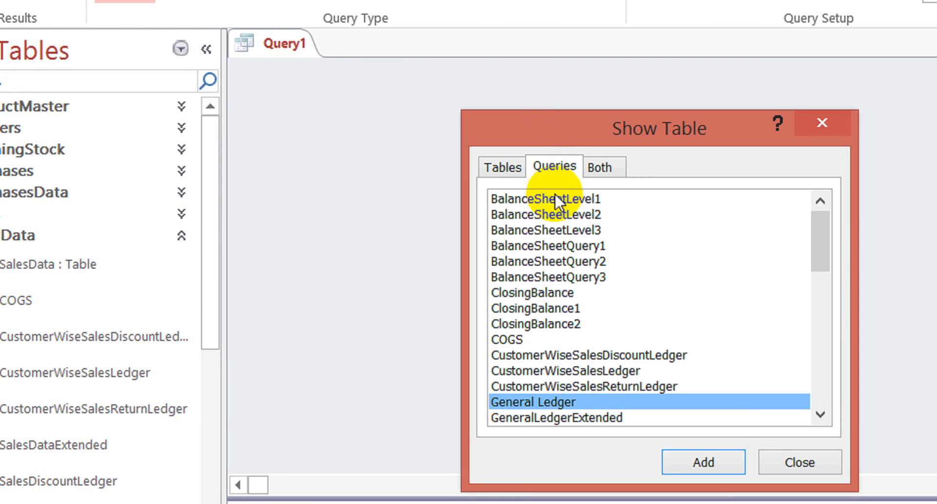
key("Down")
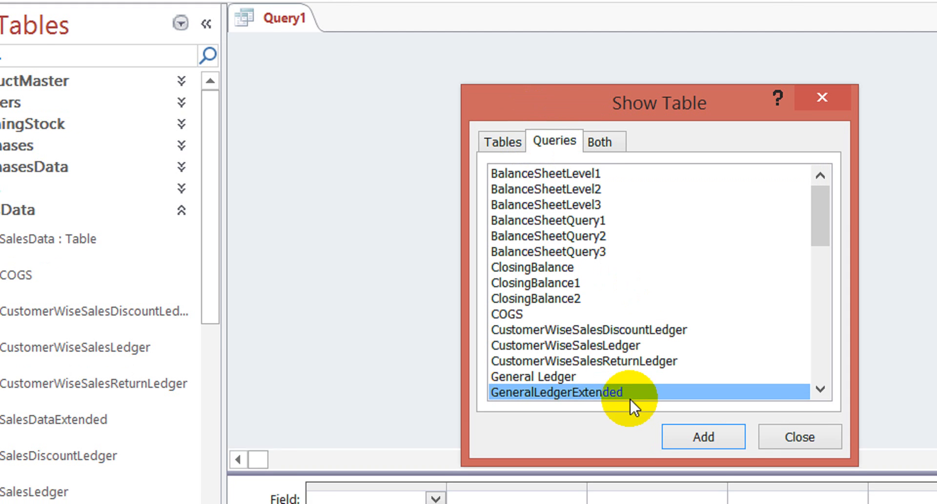
double_click(628, 380)
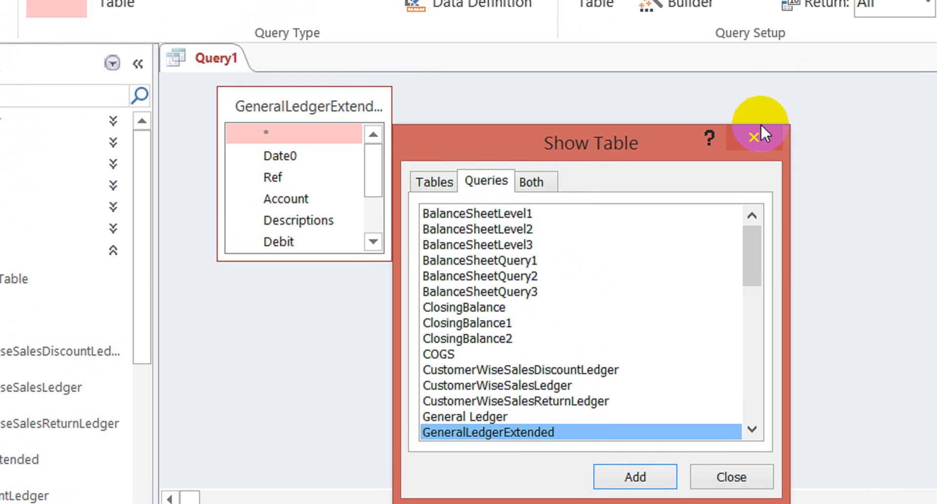
left_click(746, 138)
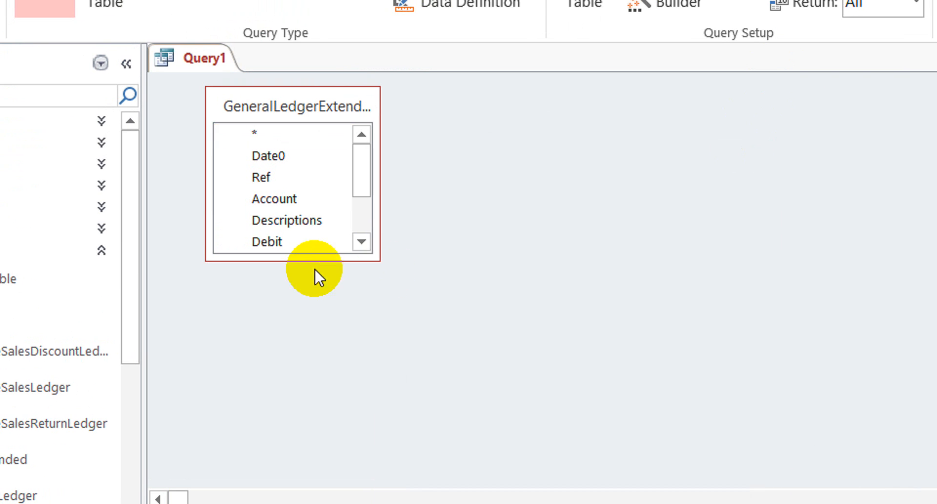
Enlarge the source's field list and add Date0, Ref, Account, Descriptions, Debit, Credit and Balance to the query grid, leaving out AccountGroup.
left_click_drag(309, 259, 330, 436)
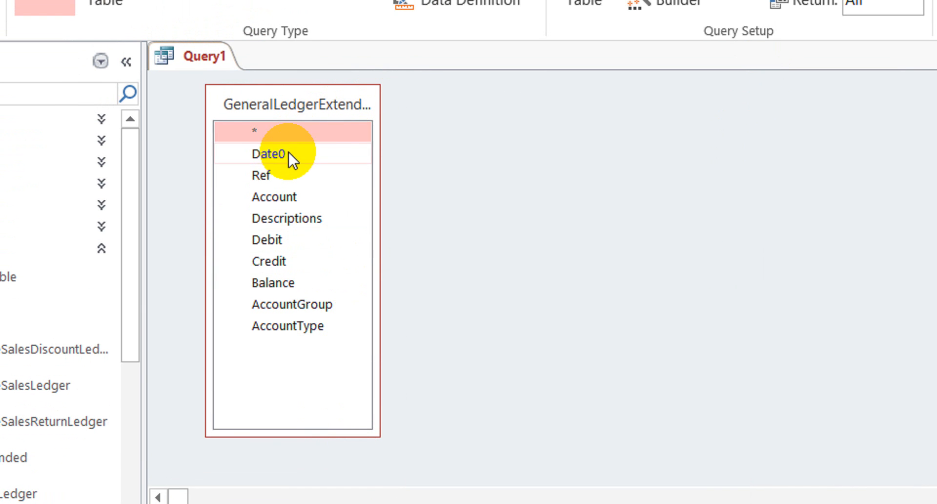
left_click_drag(379, 165, 497, 155)
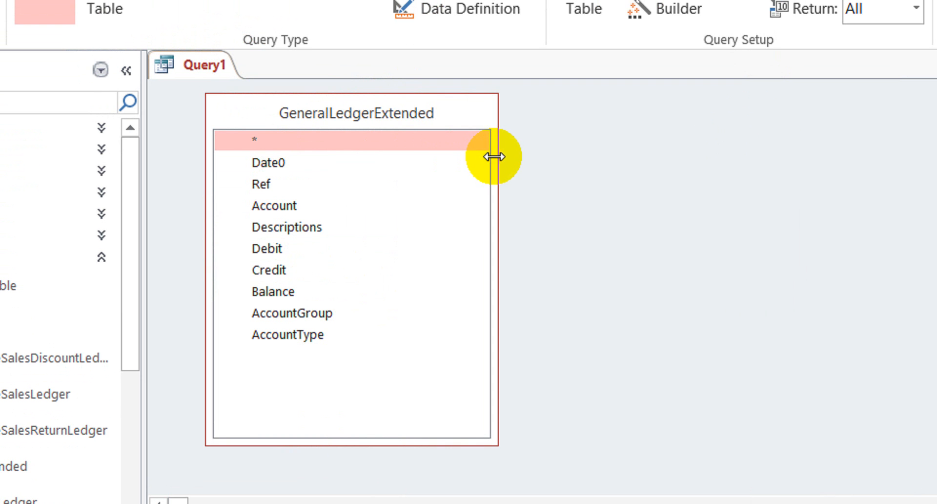
double_click(303, 159)
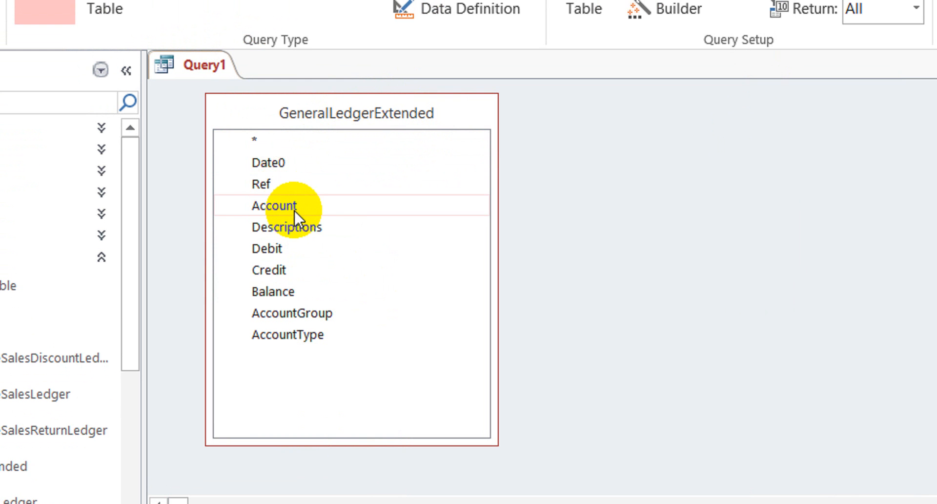
double_click(318, 227)
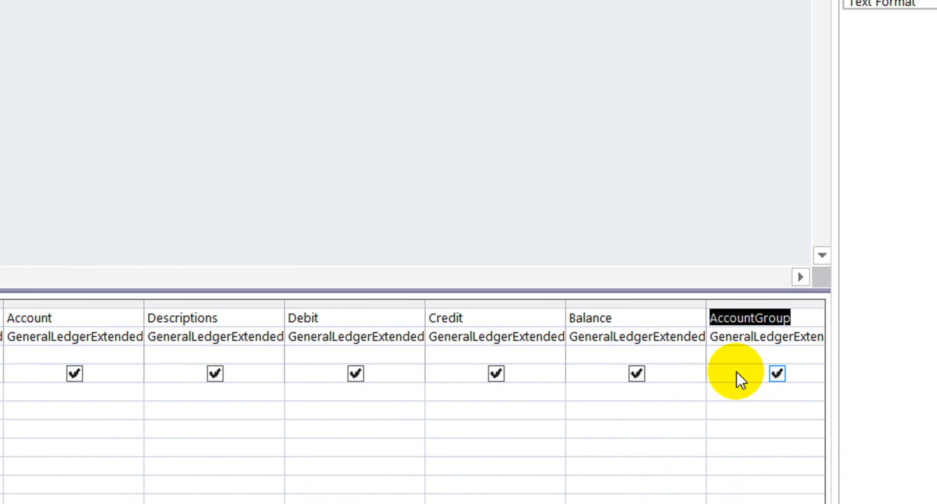
key("Down")
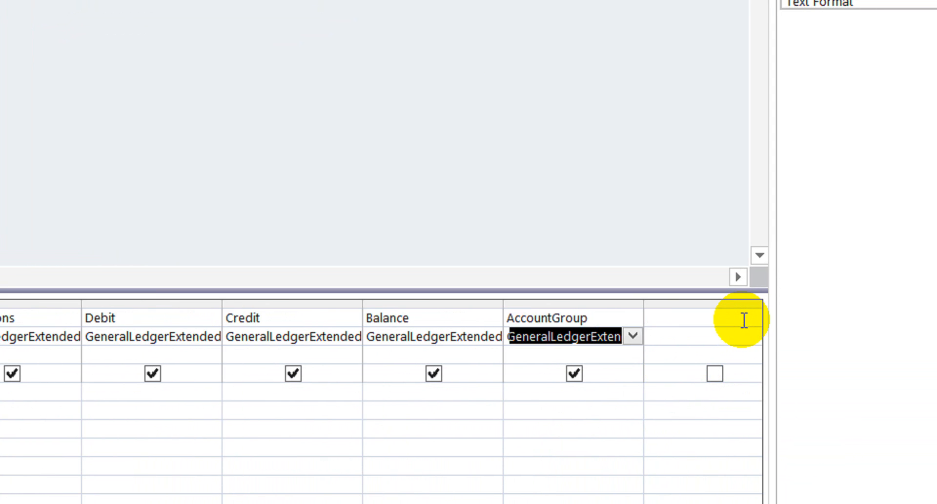
key("Up")
key("Delete")
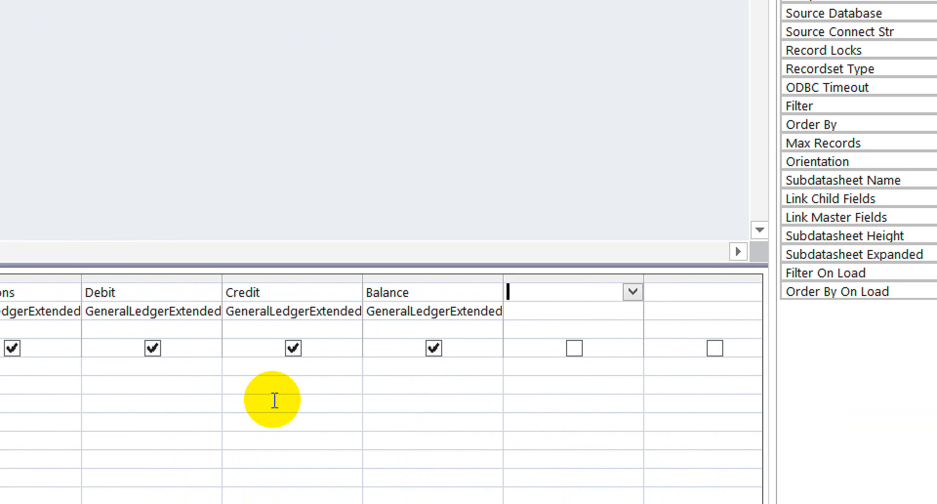
Set the Date0 field's criteria to Between [StDate] And [endDate] in the query grid.
left_click(422, 365)
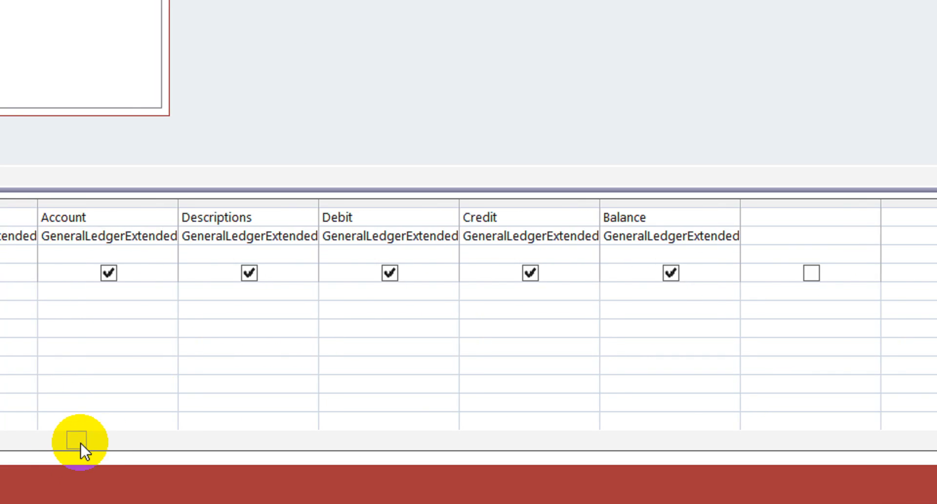
left_click_drag(138, 441, 101, 438)
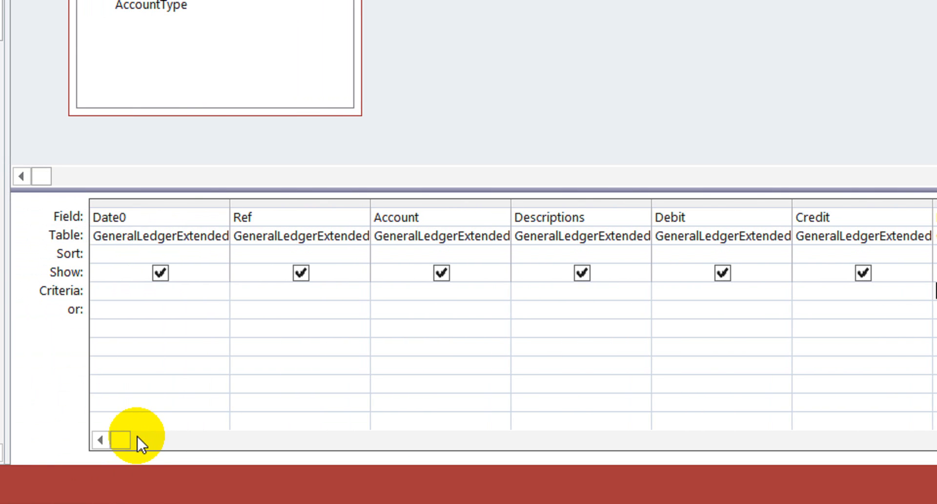
left_click(177, 301)
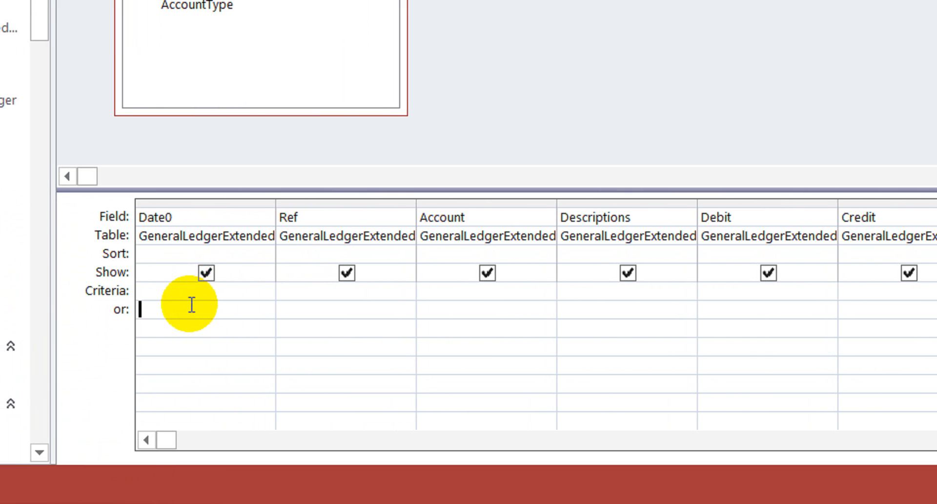
left_click(210, 293)
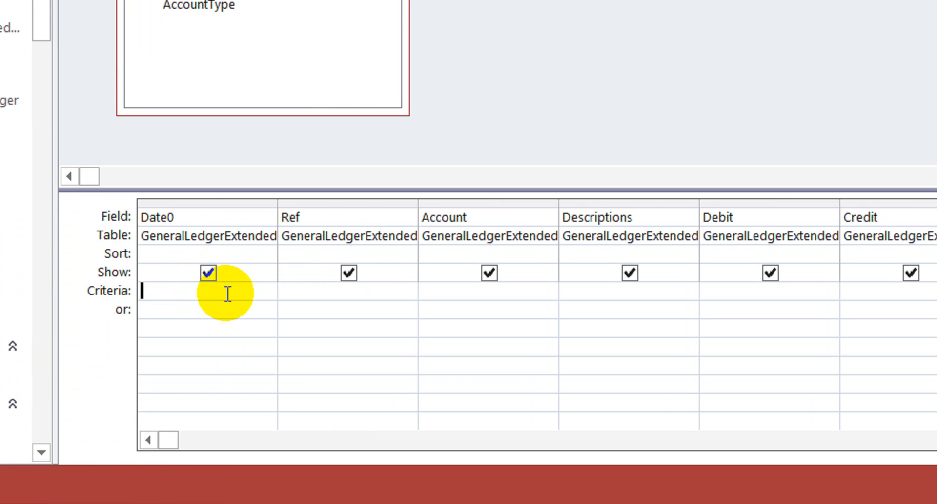
type("Between[S")
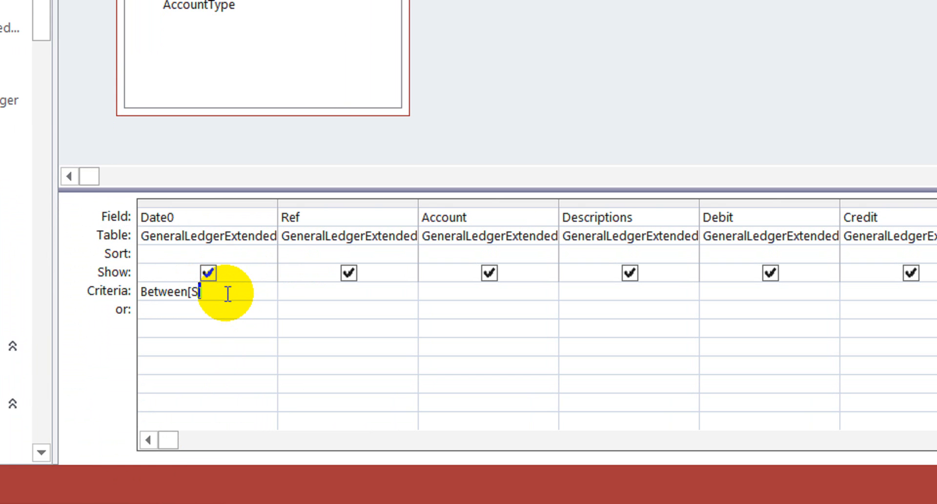
type("Date] and [en")
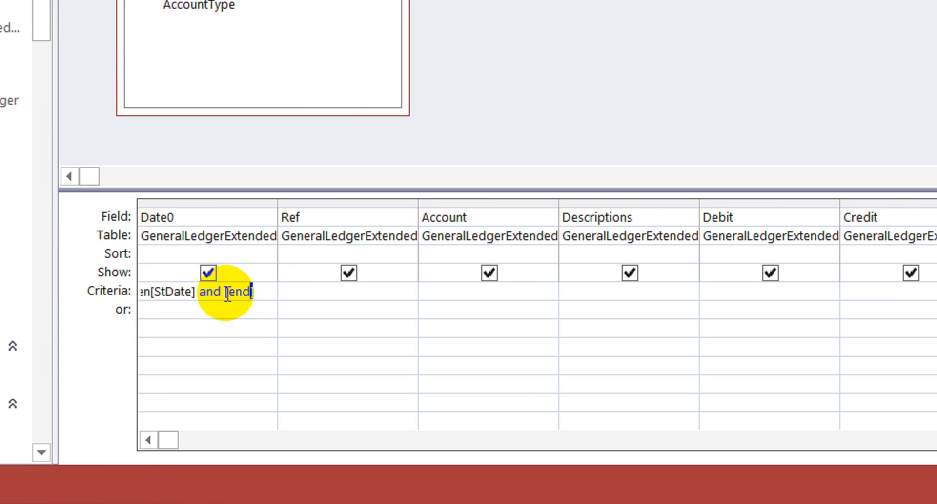
type("Date")
key("Down")
key("Up")
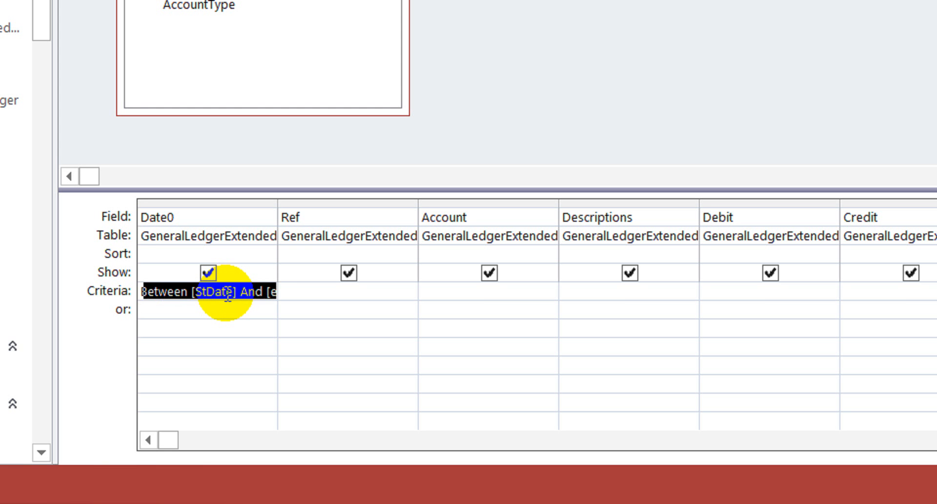
Set the Account field's criteria to the parameter prompt [Enter Account].
key("Right")
key("Right")
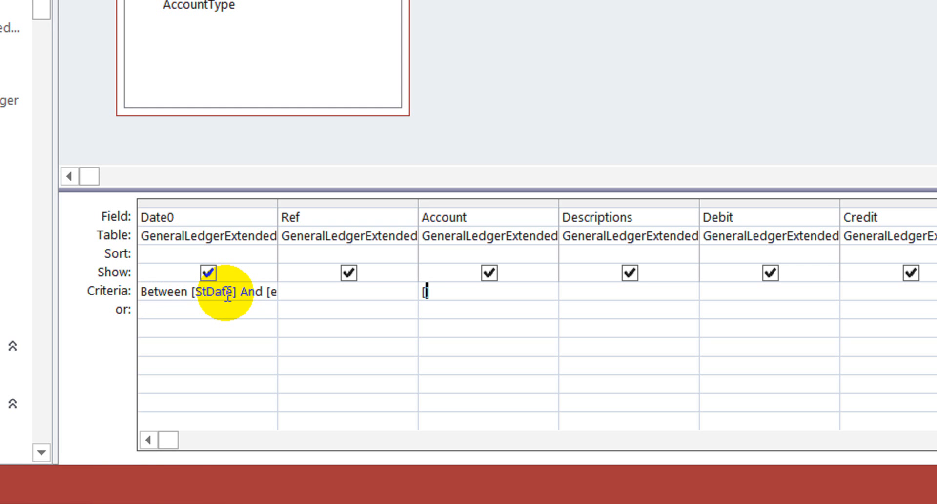
type("[Enter Account")
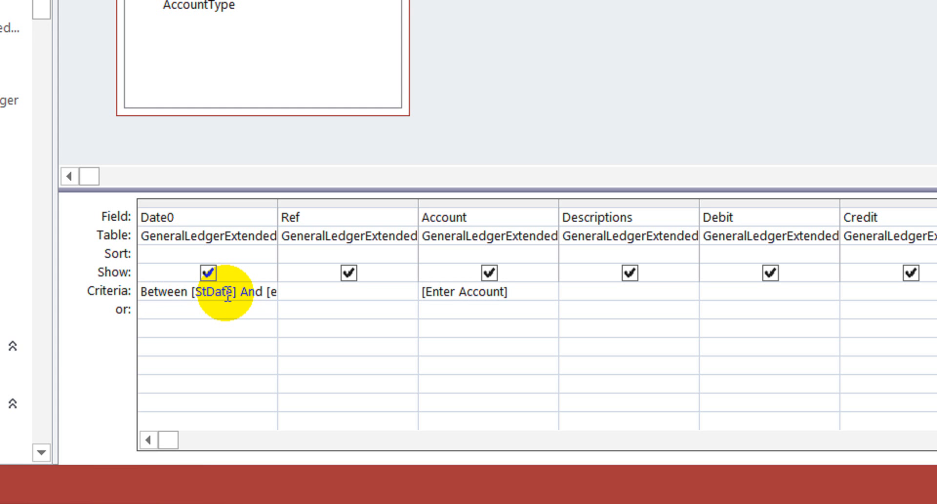
key("Down")
key("Up")
Save the query as LedgerExtended and close it.
key("ctrl+s")
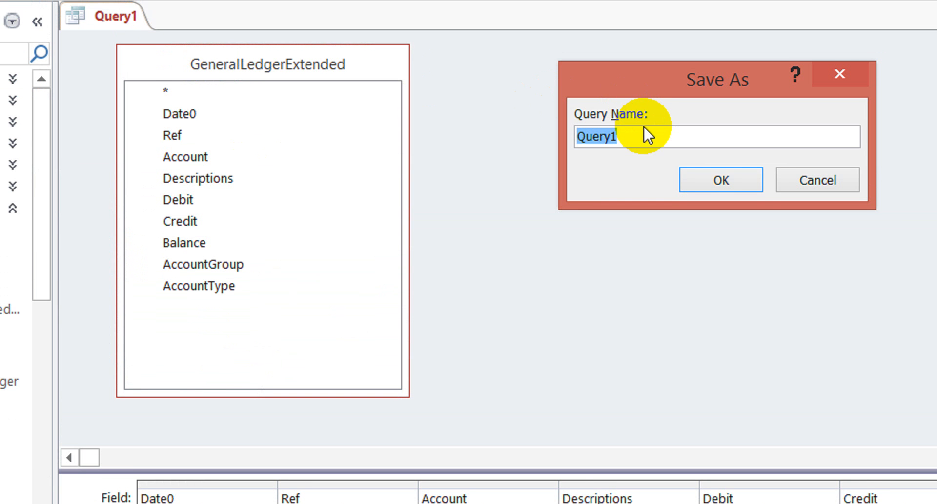
type("L")
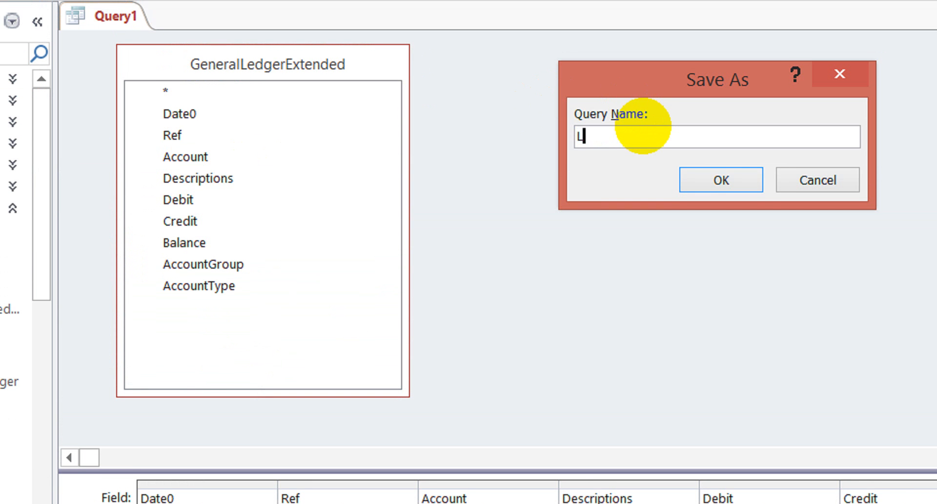
type("edgerExtended")
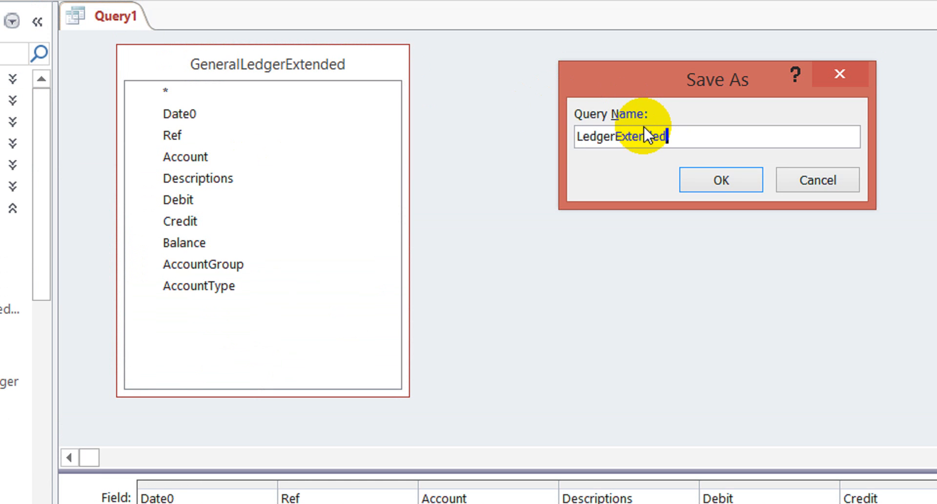
key("Return")
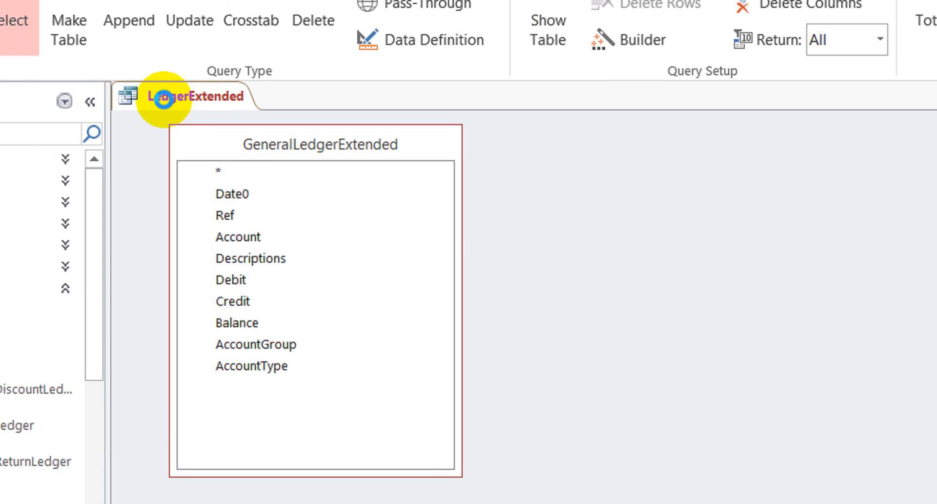
right_click(164, 99)
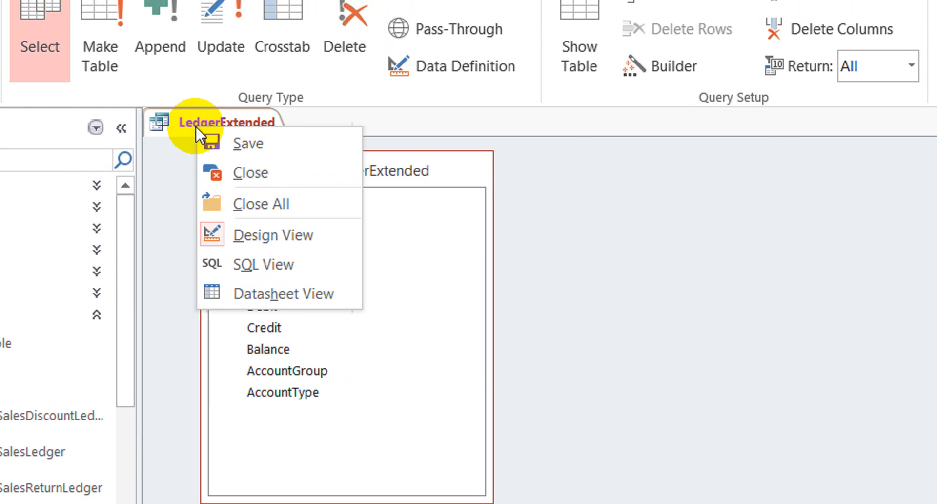
left_click(285, 178)
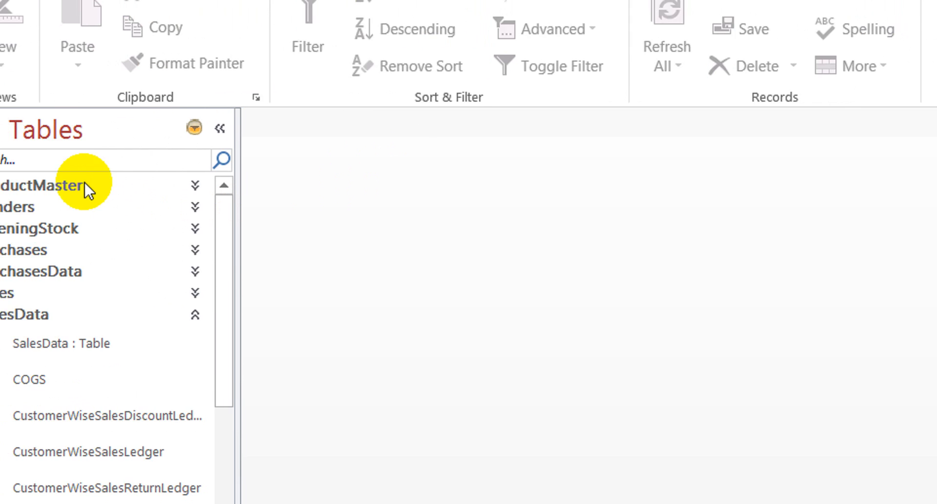
Find the Ledger report by filtering the object list for "led", open it in Design View, and set its record source to the new parameter query.
left_click(97, 165)
type("led")
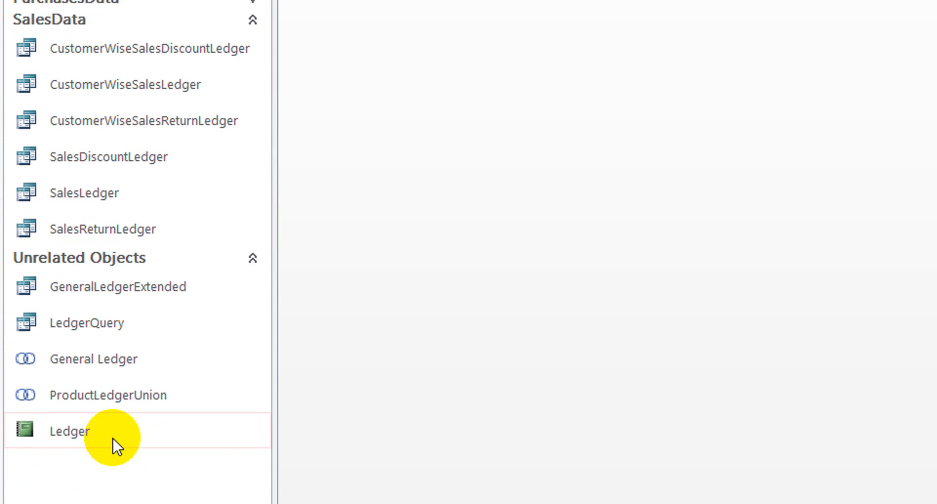
right_click(69, 398)
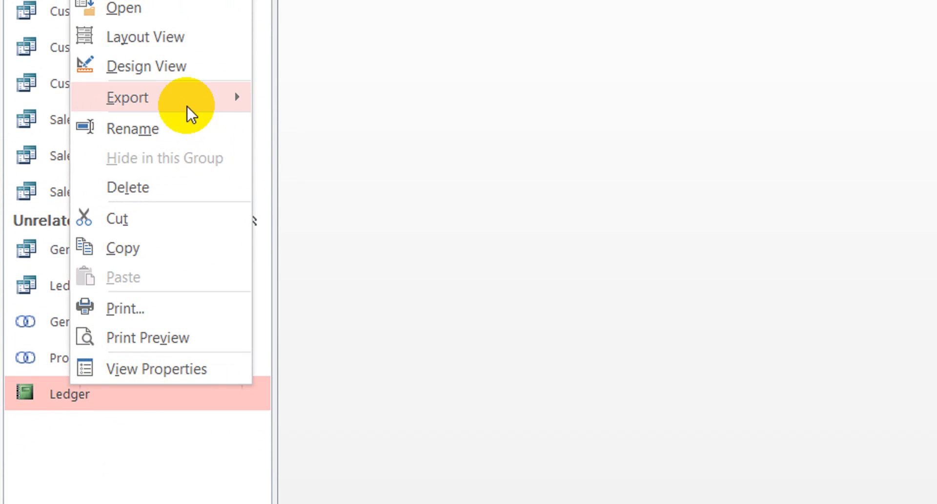
left_click(203, 97)
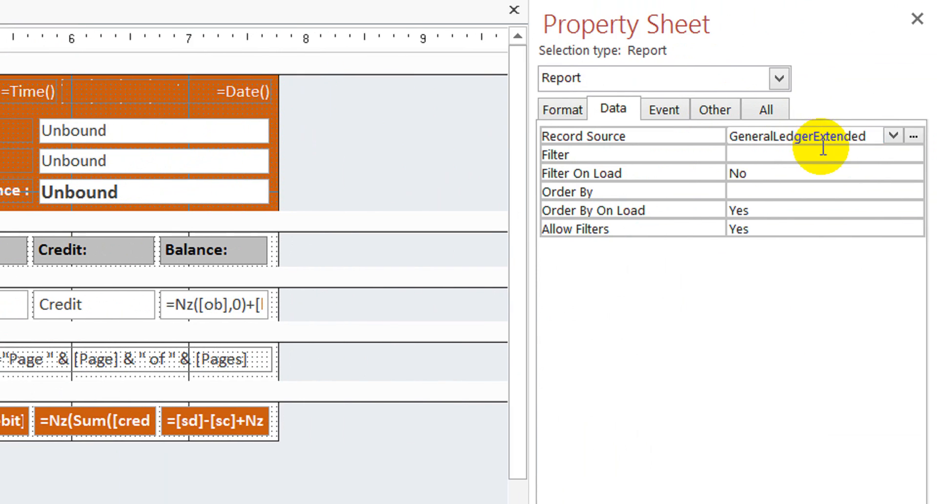
left_click(821, 150)
key("Up")
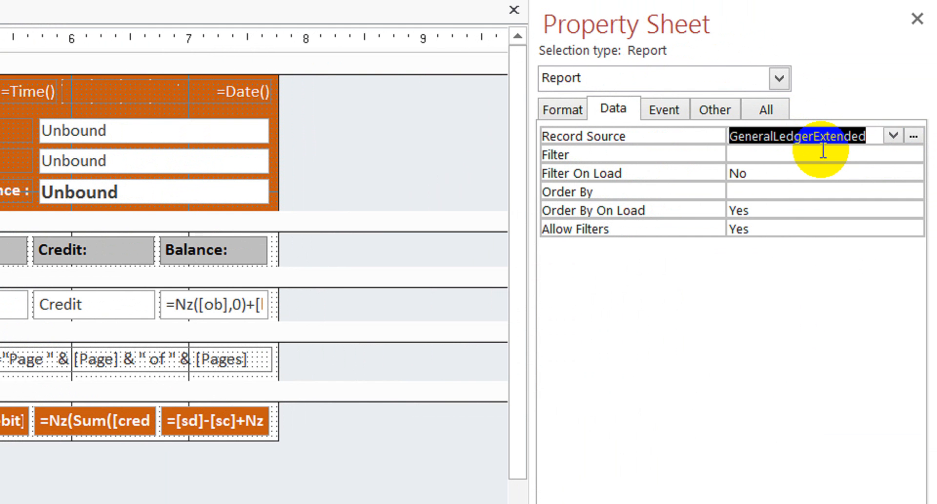
type("le")
key("Return")
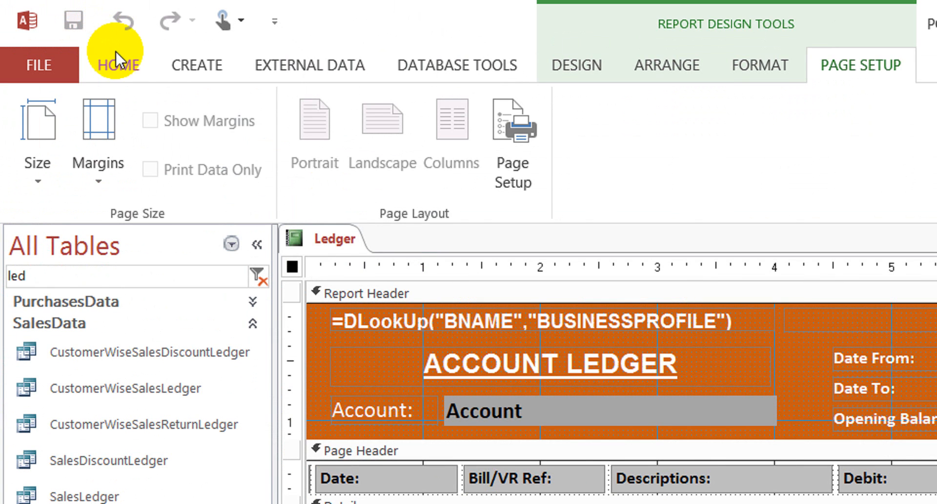
Display the Ledger report in Report View for the Sales account, with StDate 1-10 and endDate 30-10.
left_click(0, 0)
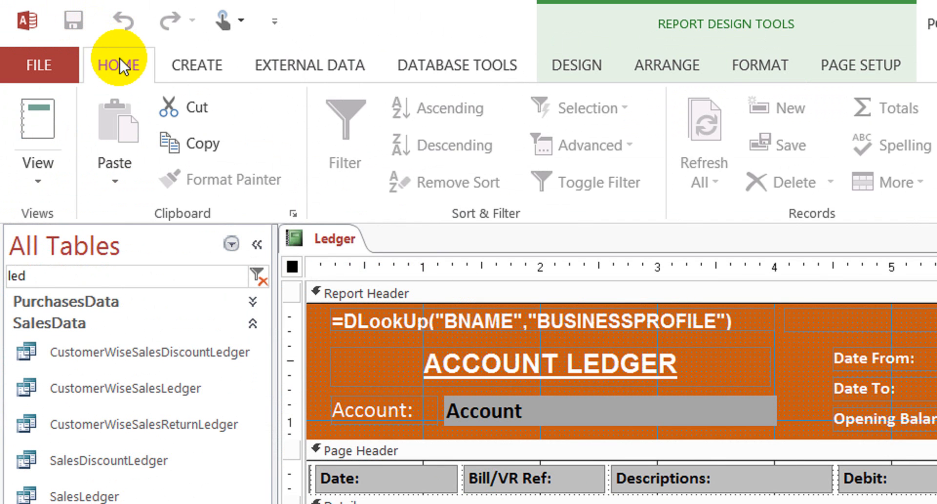
left_click(42, 94)
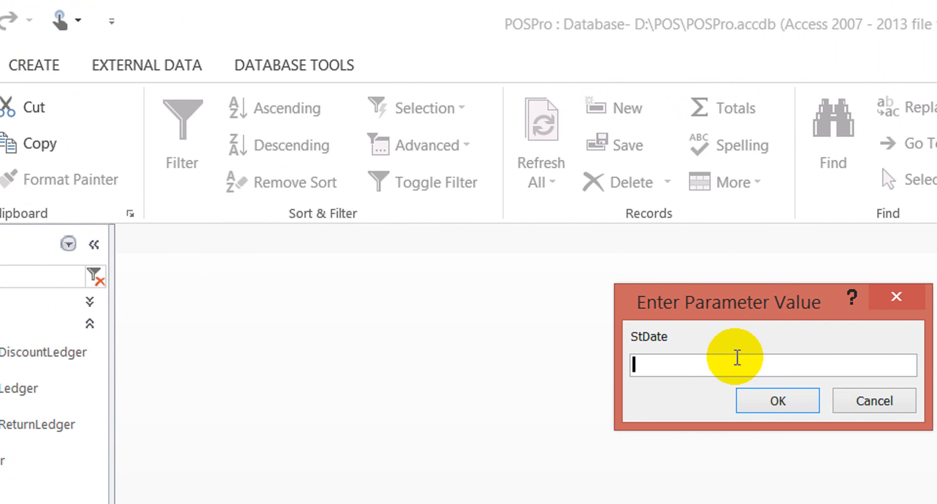
type("1-10")
key("Return")
type("30-10")
key("Return")
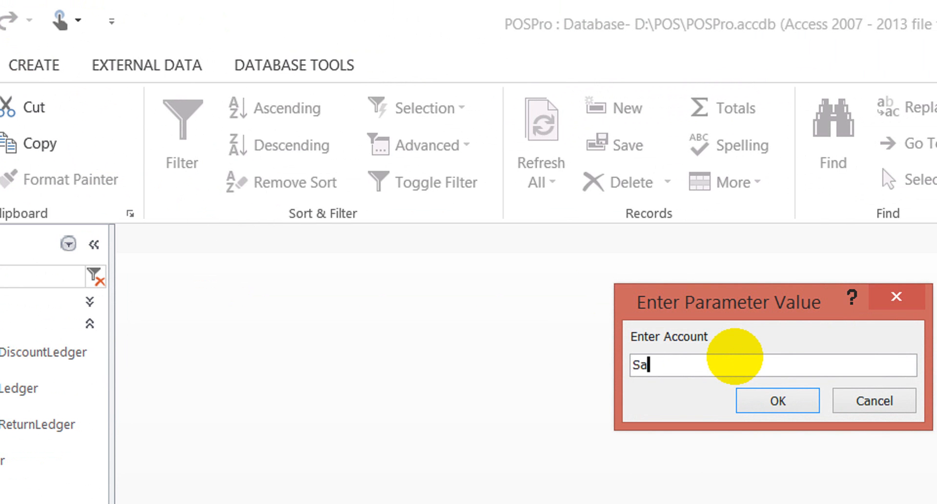
left_click(734, 355)
key("Return")
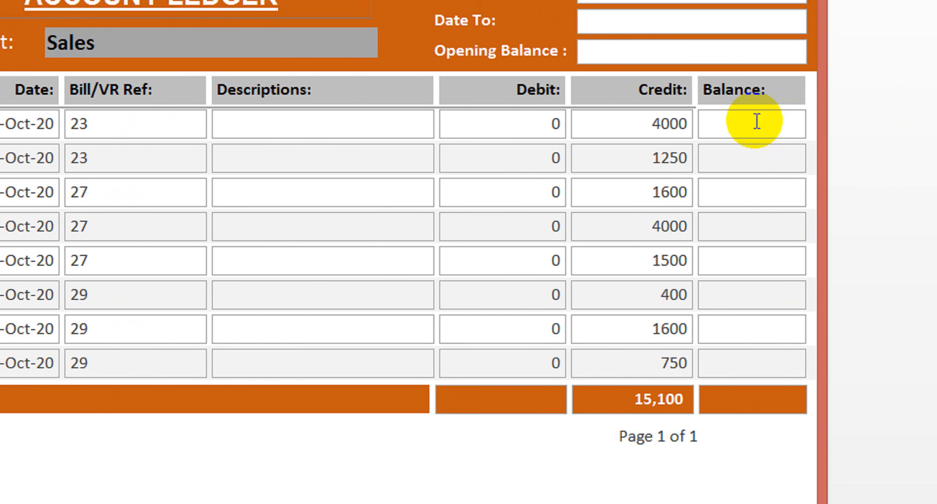
Examine the Sales ledger's running balances, footer totals and header fields, and close the report.
left_click(757, 121)
type("-4000")
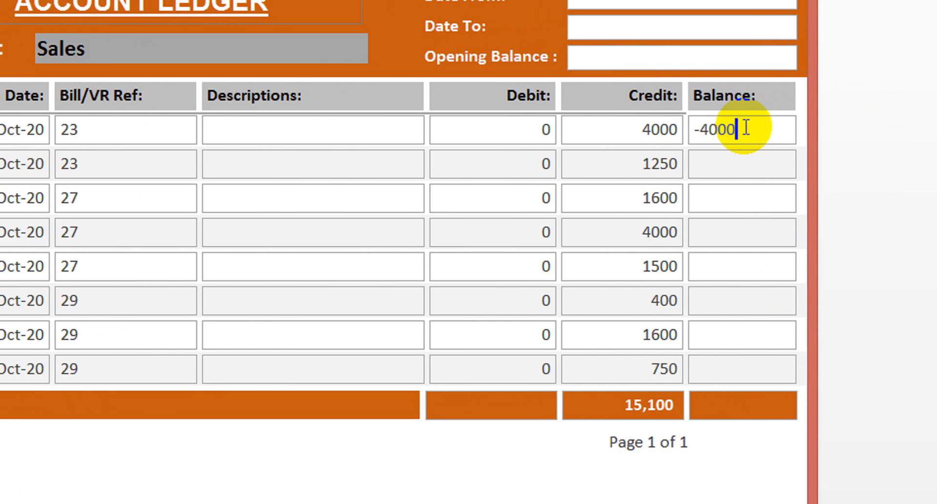
left_click(752, 158)
type("-5250")
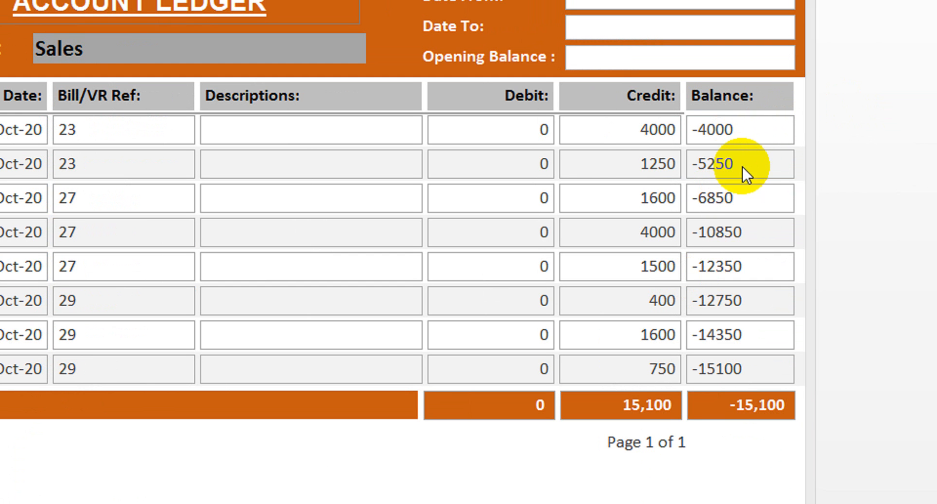
left_click(742, 166)
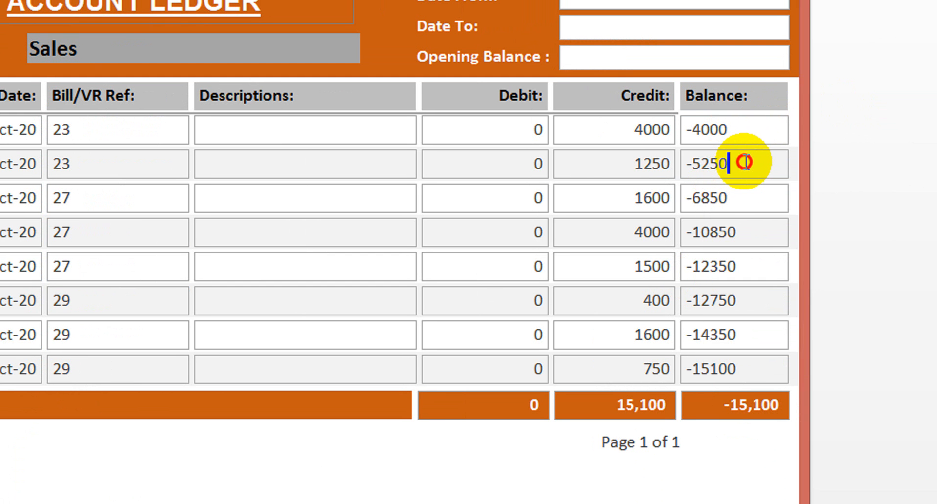
left_click(632, 56)
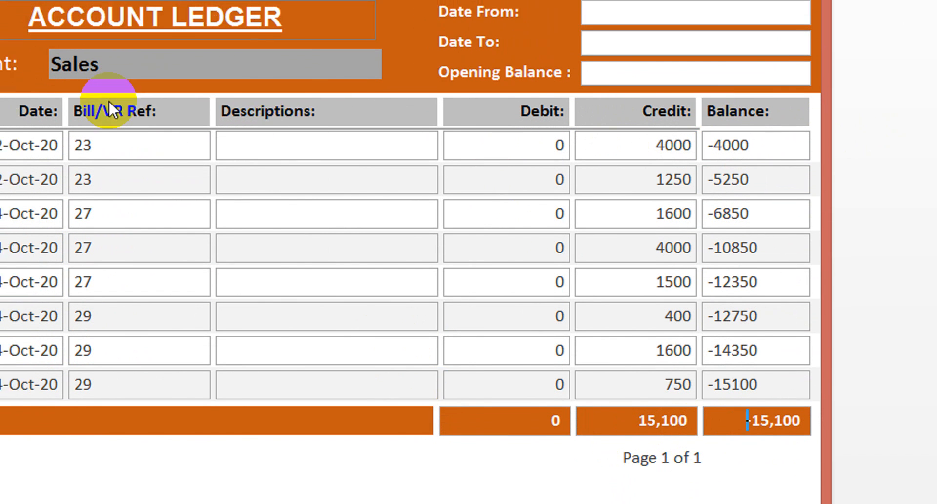
left_click(112, 27)
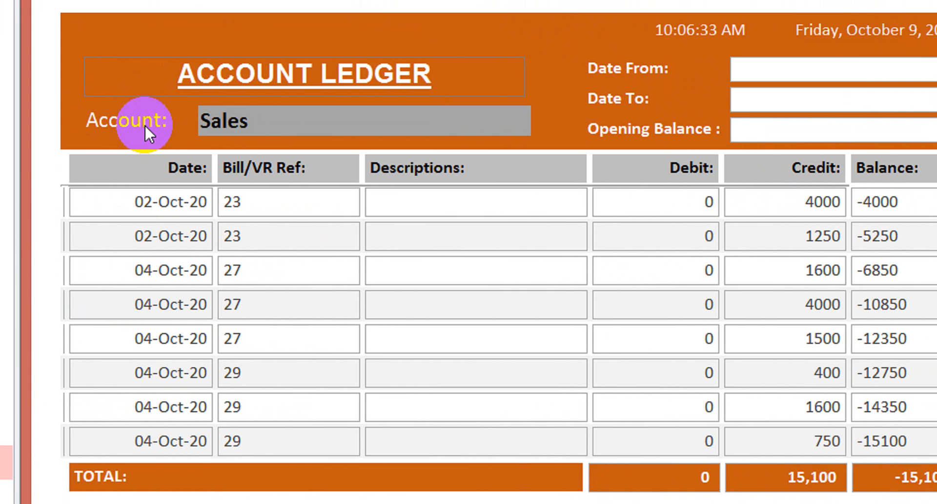
left_click(36, 113)
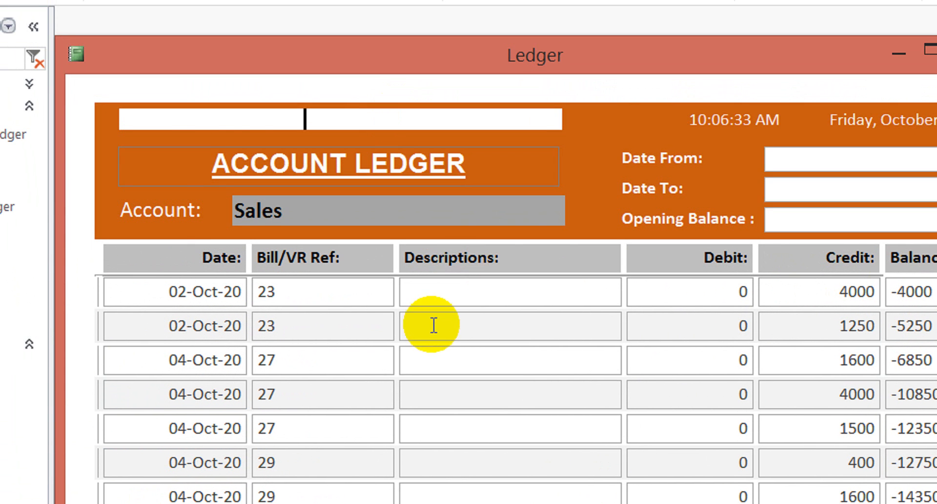
left_click(433, 268)
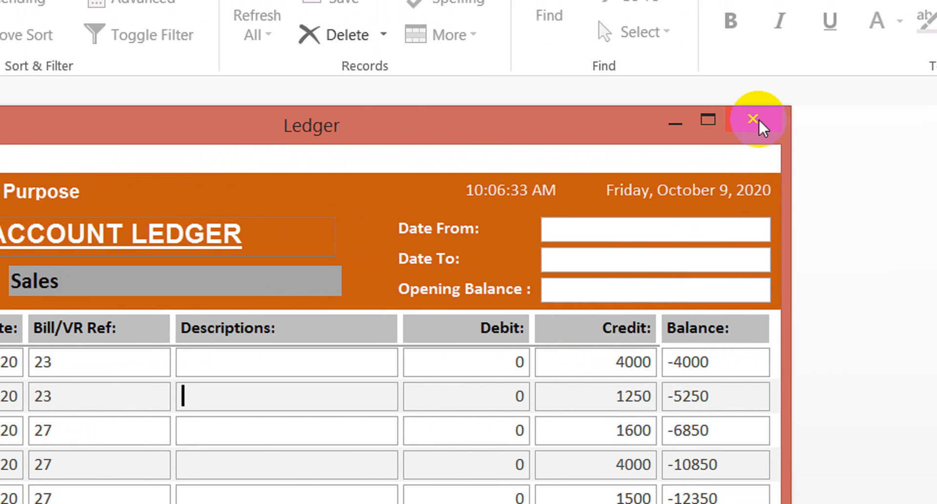
left_click(759, 121)
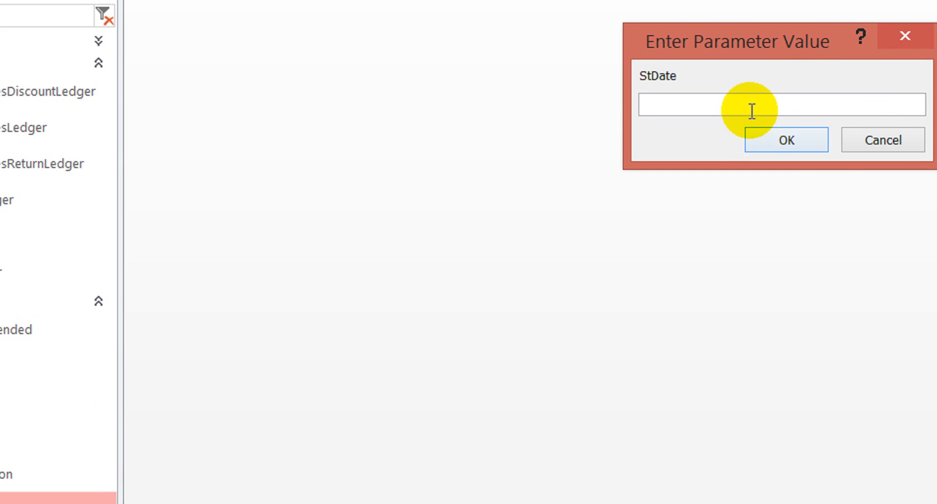
type("cost of")
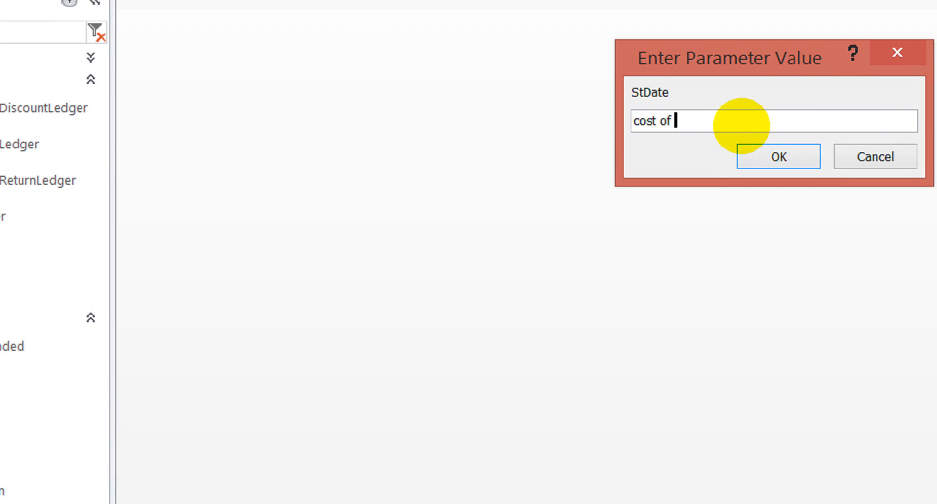
type(" sae")
key("shift+Left")
key("shift+Left")
key("shift+Left")
key("shift+Left")
key("shift+Left")
key("shift+Left")
key("shift+Left")
key("shift+Left")
key("shift+Left")
key("shift+Left")
key("shift+Left")
key("BackSpace")
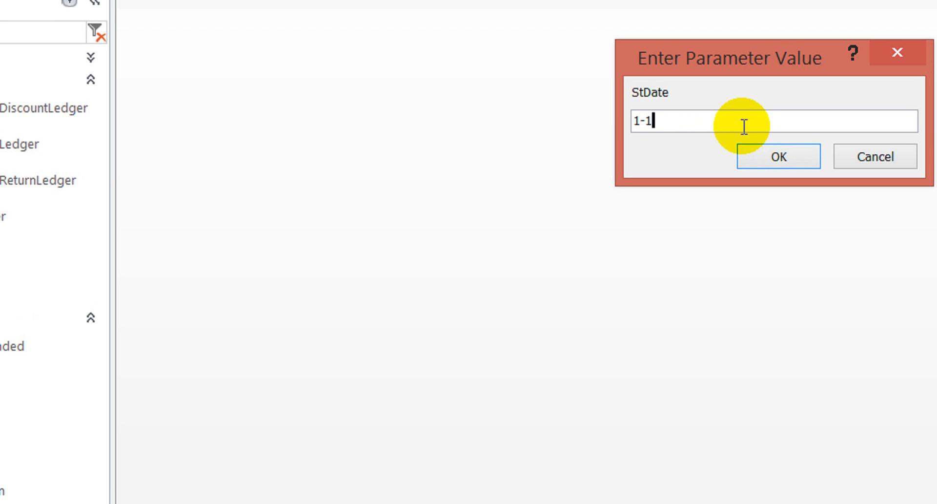
Run the Ledger report for the cost of sales account, accepting the entered StDate and setting endDate to 30-10.
key("Return")
type("301")
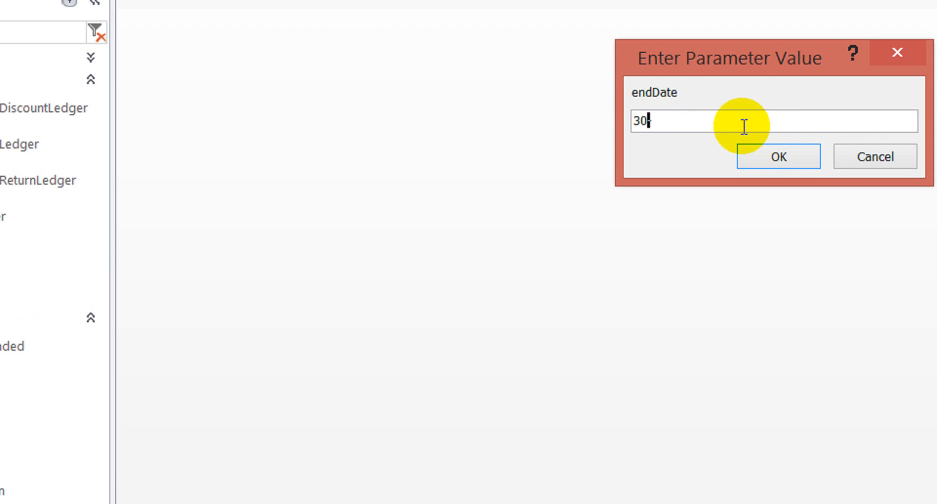
type("10")
key("Return")
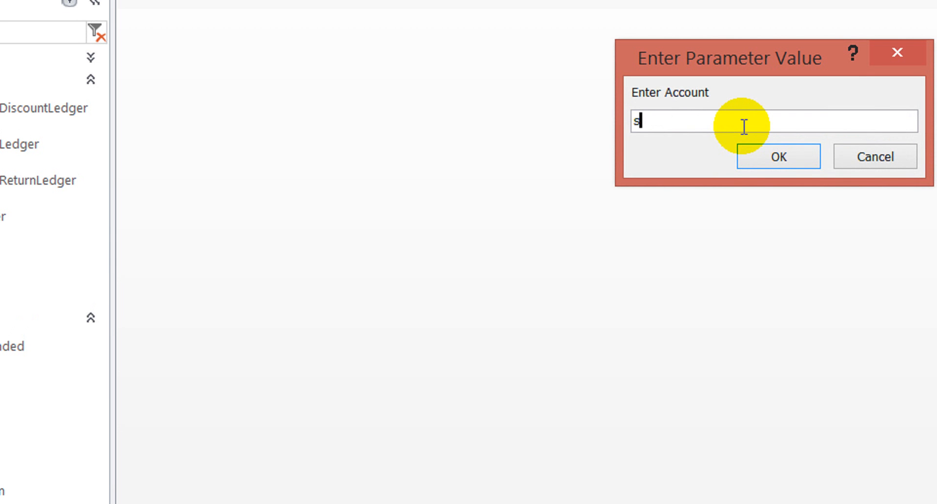
type("cost of sales")
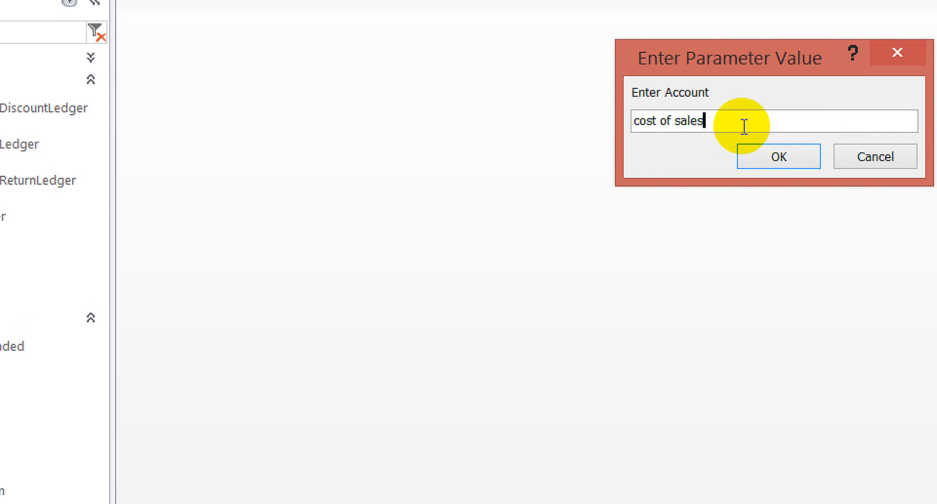
left_click(743, 127)
key("Return")
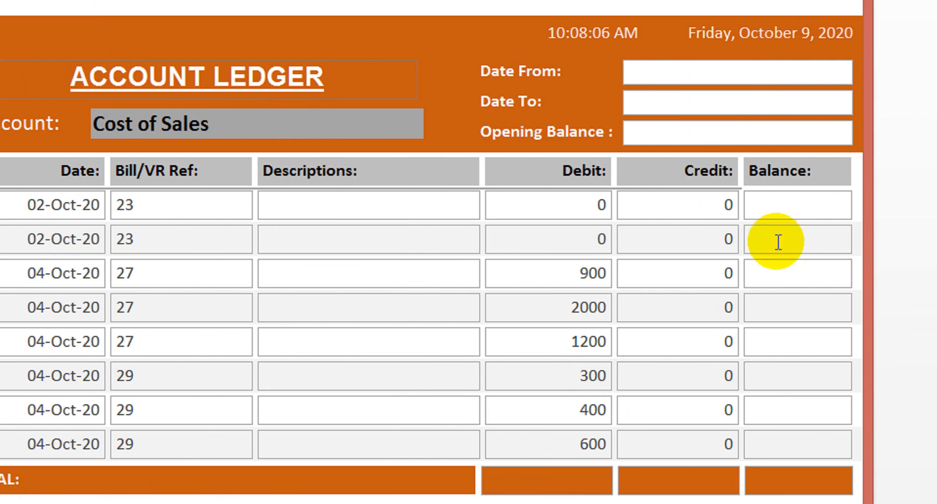
Maximize the Ledger report window and examine the Cost of Sales running balances, footer totals and Opening Balance field.
left_click(758, 214)
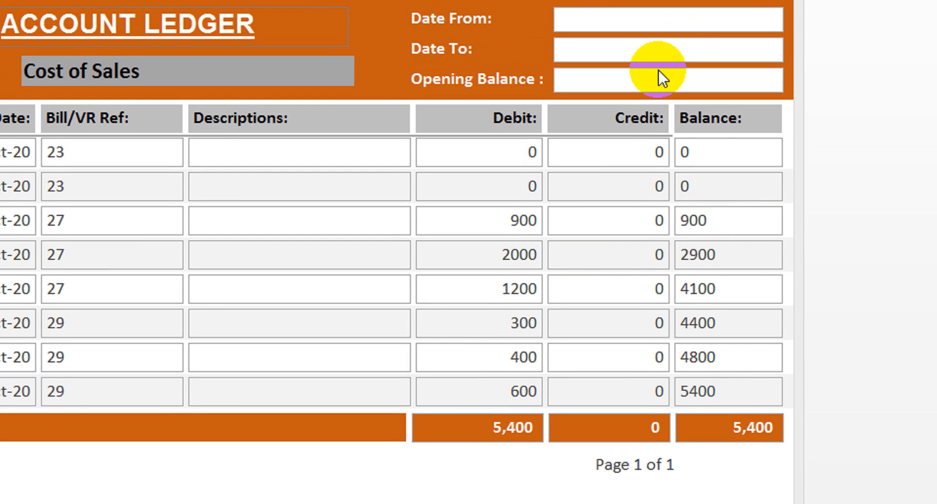
left_click(657, 95)
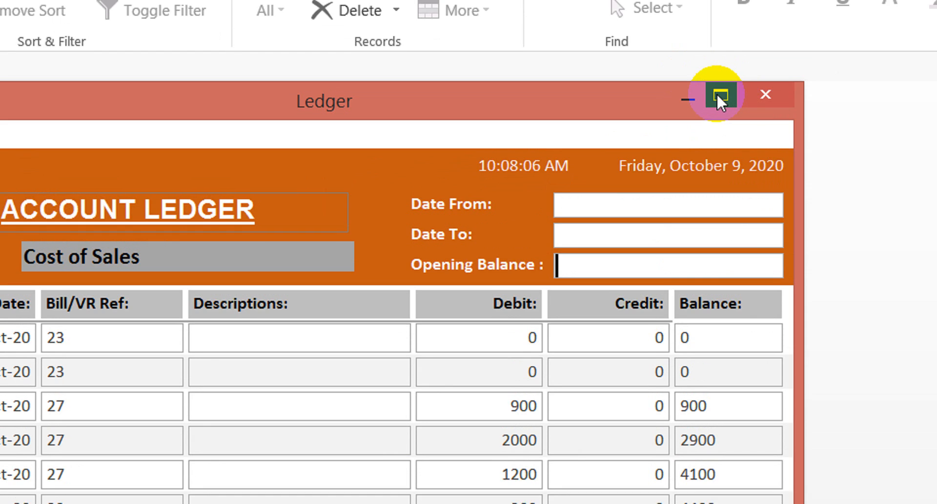
left_click(717, 94)
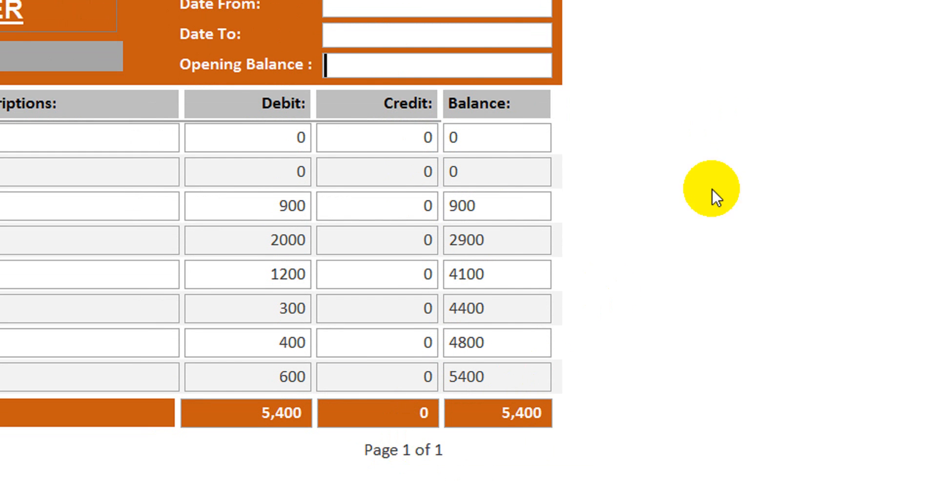
left_click(665, 240)
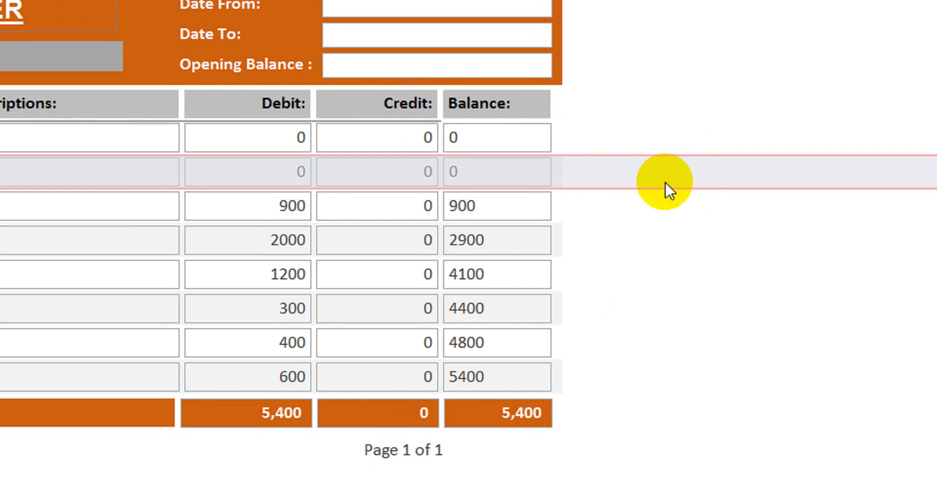
Switch the Ledger report to Design View and right-align the page number text box in the page footer.
right_click(745, 46)
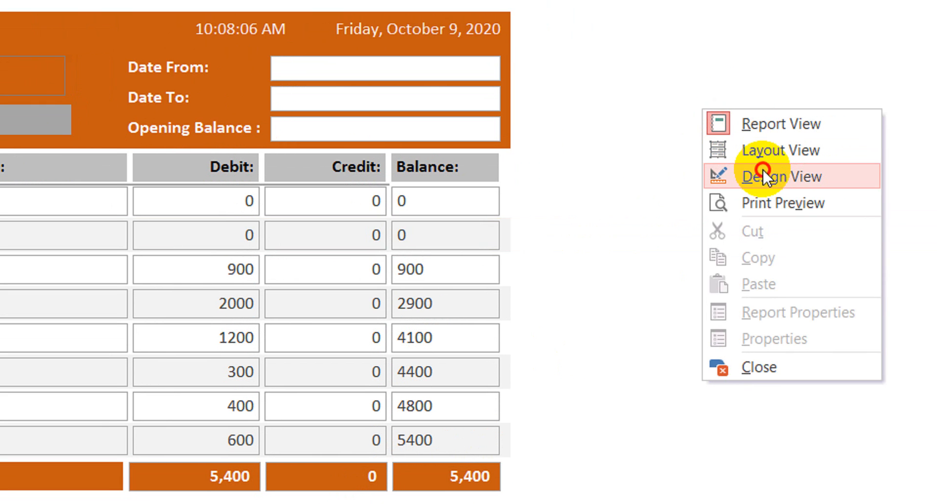
left_click(785, 176)
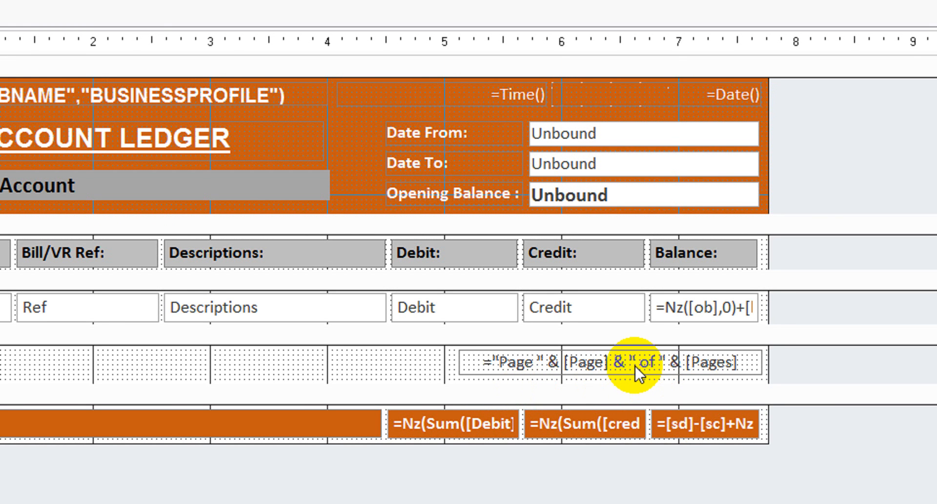
left_click(634, 365)
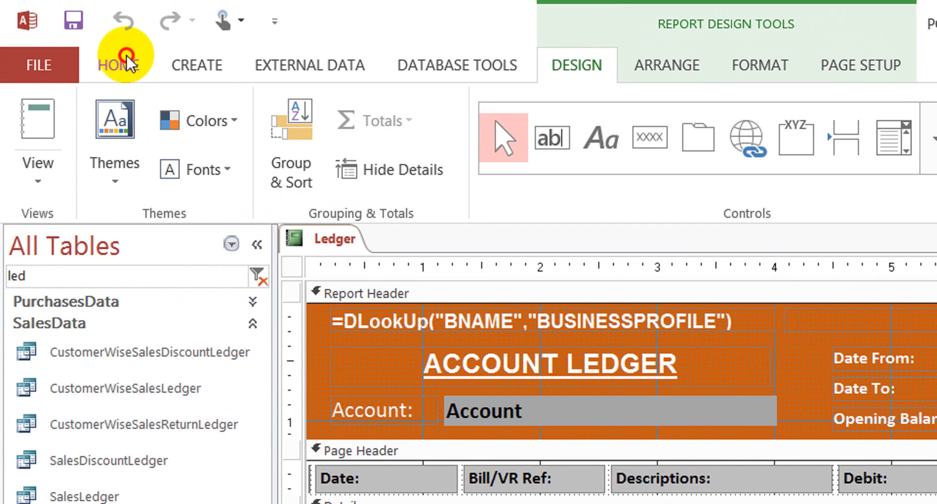
left_click(126, 62)
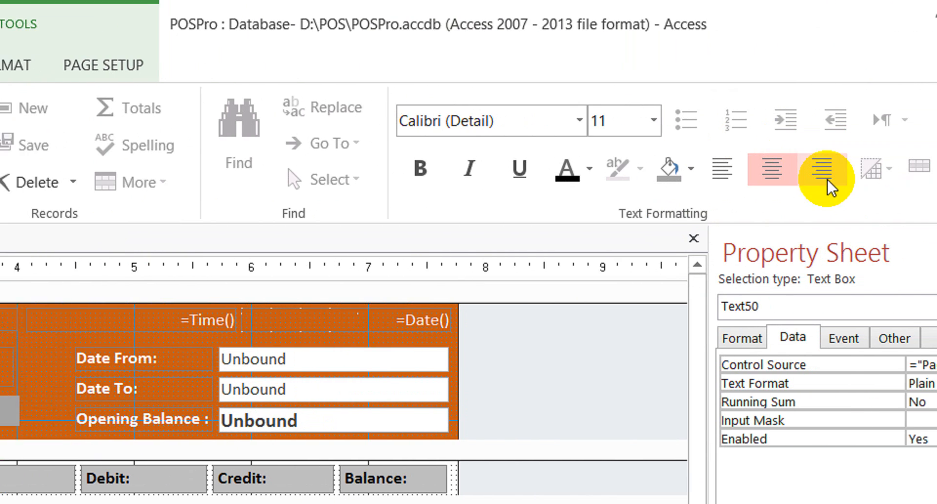
left_click(829, 186)
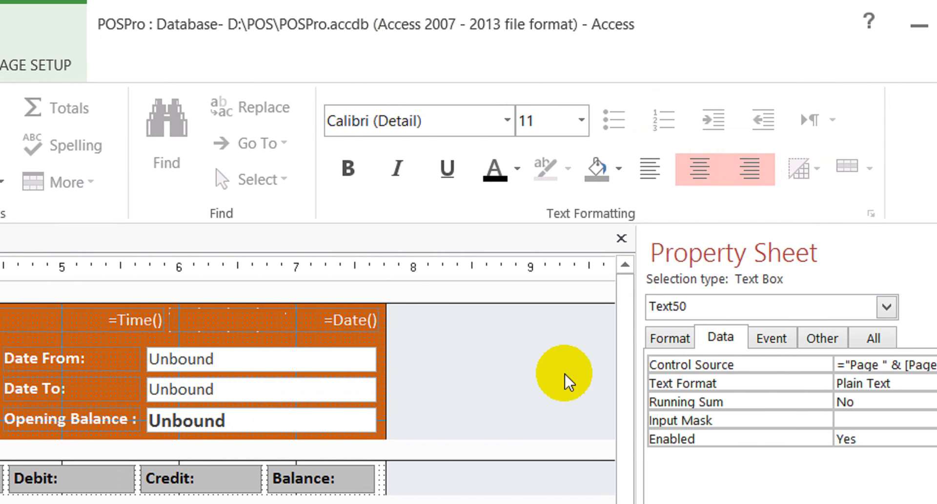
left_click(587, 400)
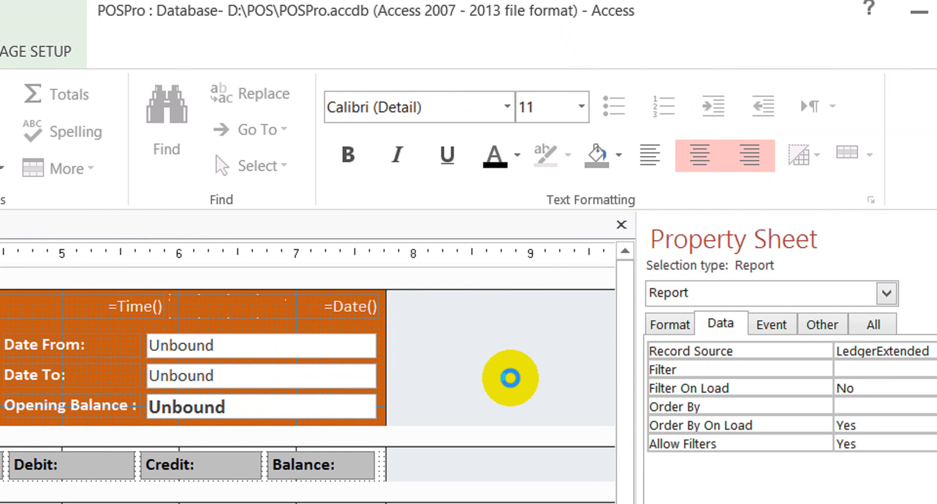